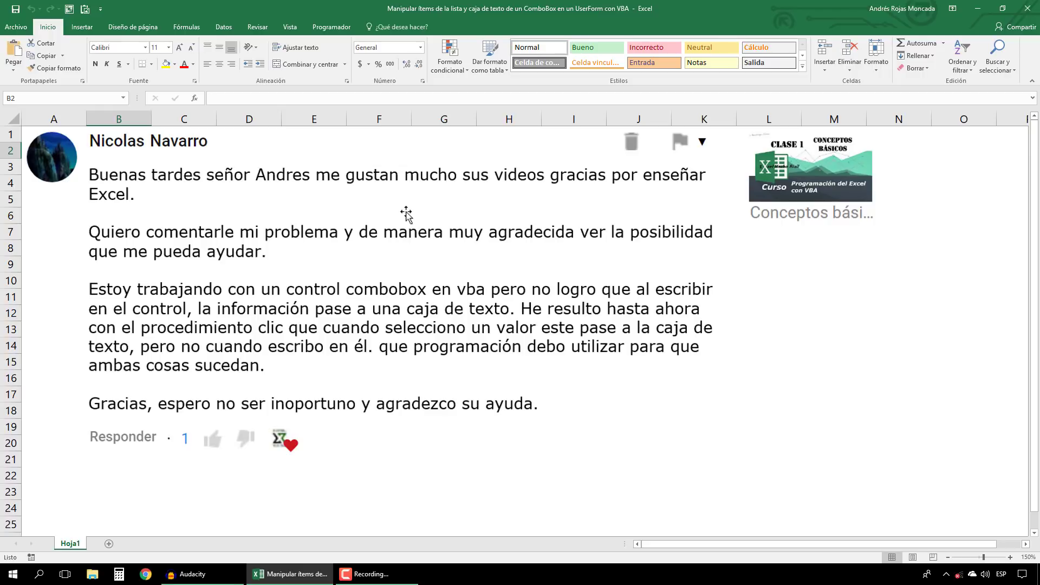
Show the Programador tab and verify it is ticked under Personalizar cinta de opciones in Excel Options.
left_click(336, 27)
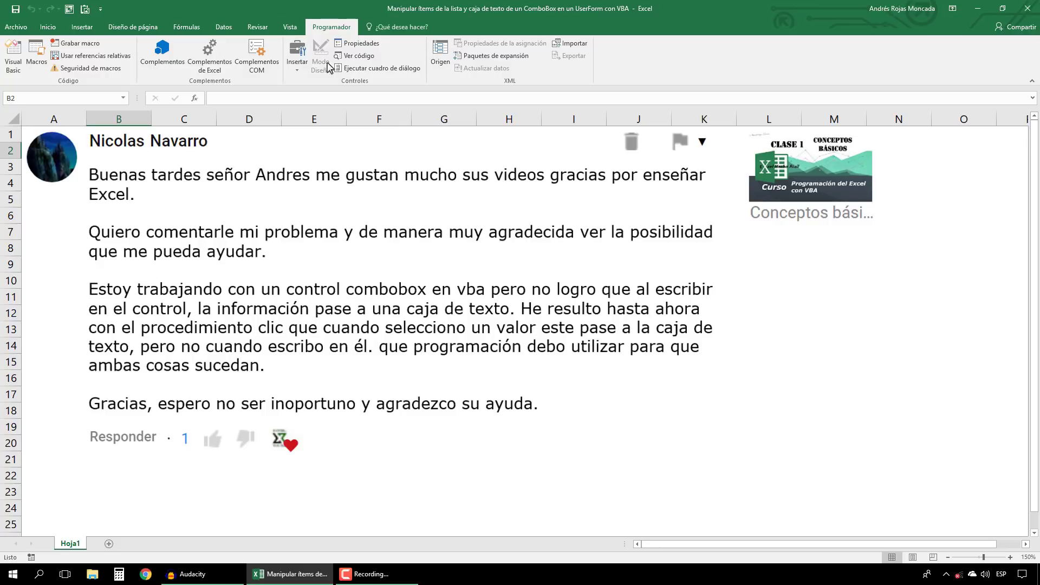
left_click(24, 27)
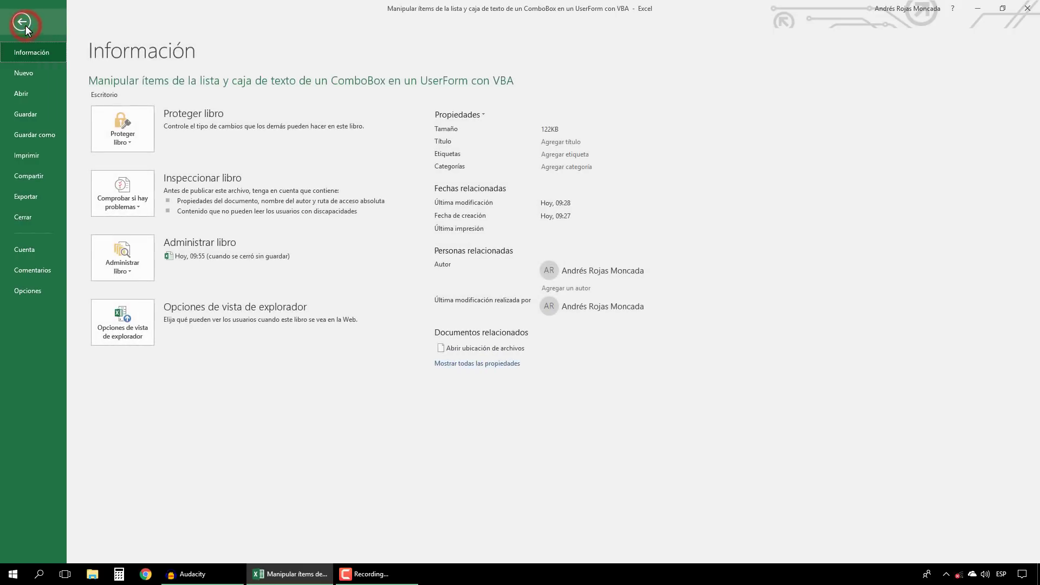
left_click(42, 289)
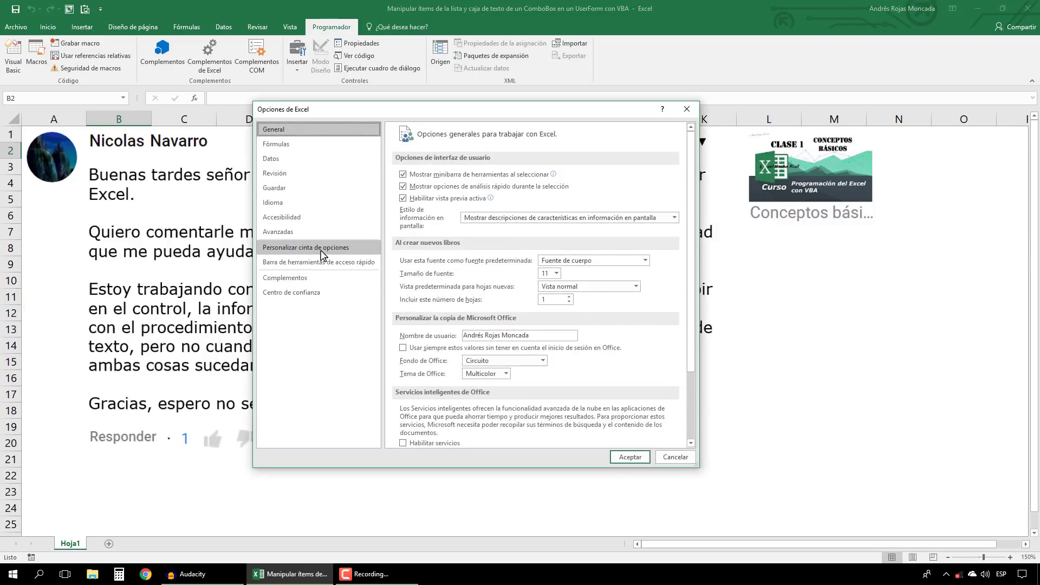
left_click(364, 252)
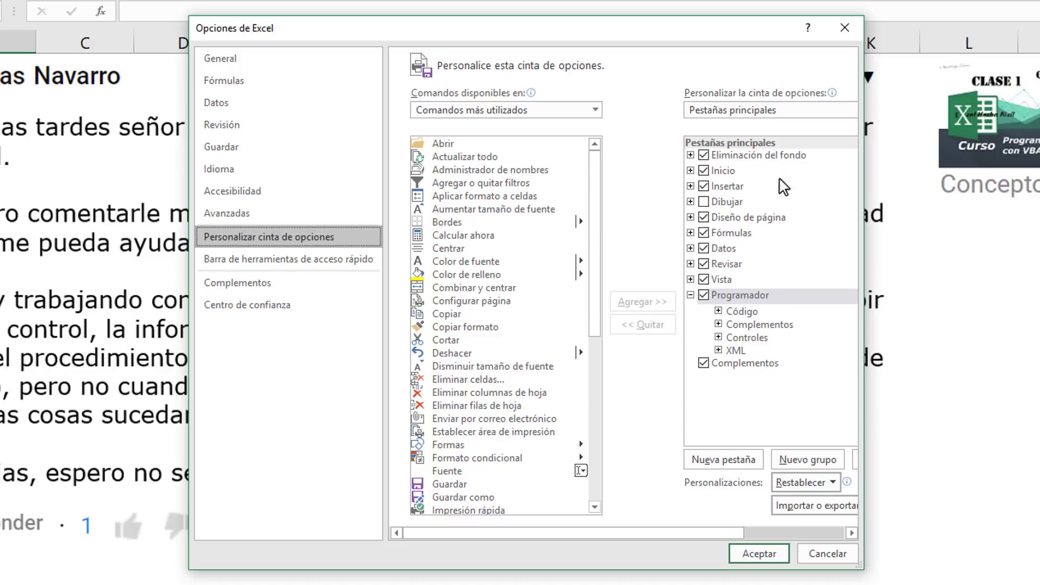
left_click(765, 550)
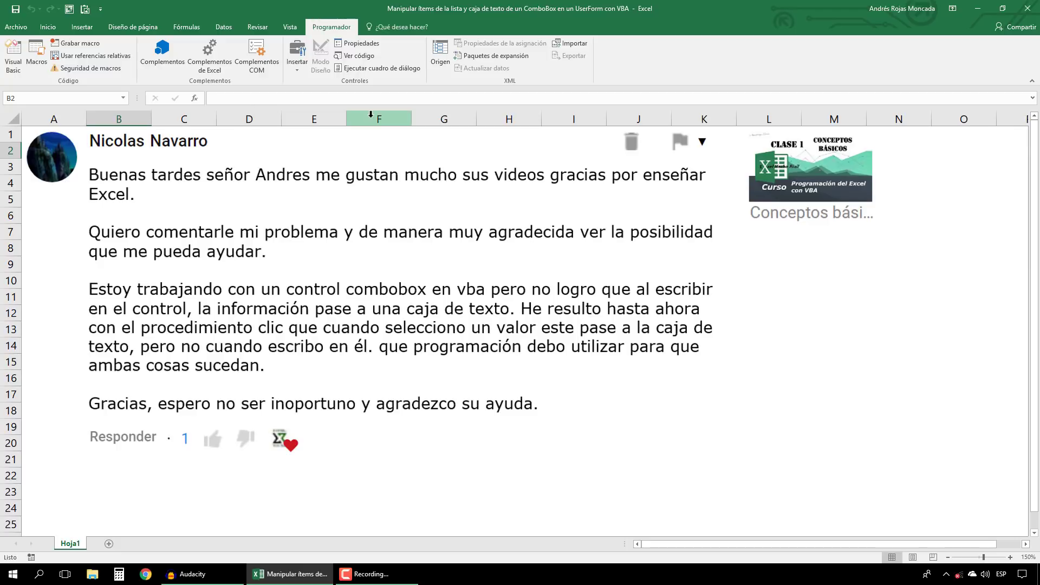
Open the workbook's VBA editor with Alt+F11, minimizing it briefly and restoring it from the taskbar.
key("alt+F11")
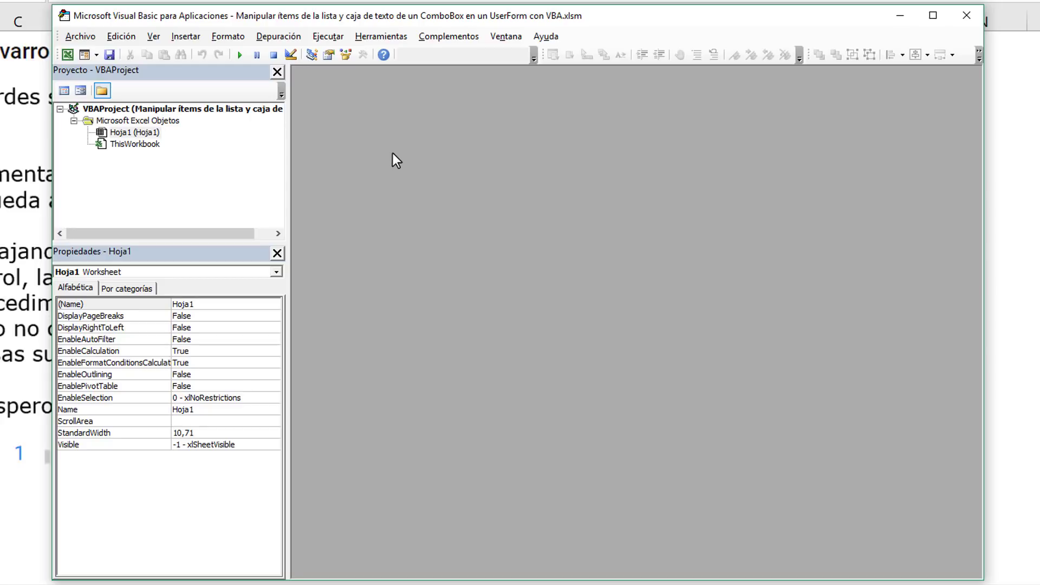
left_click(899, 17)
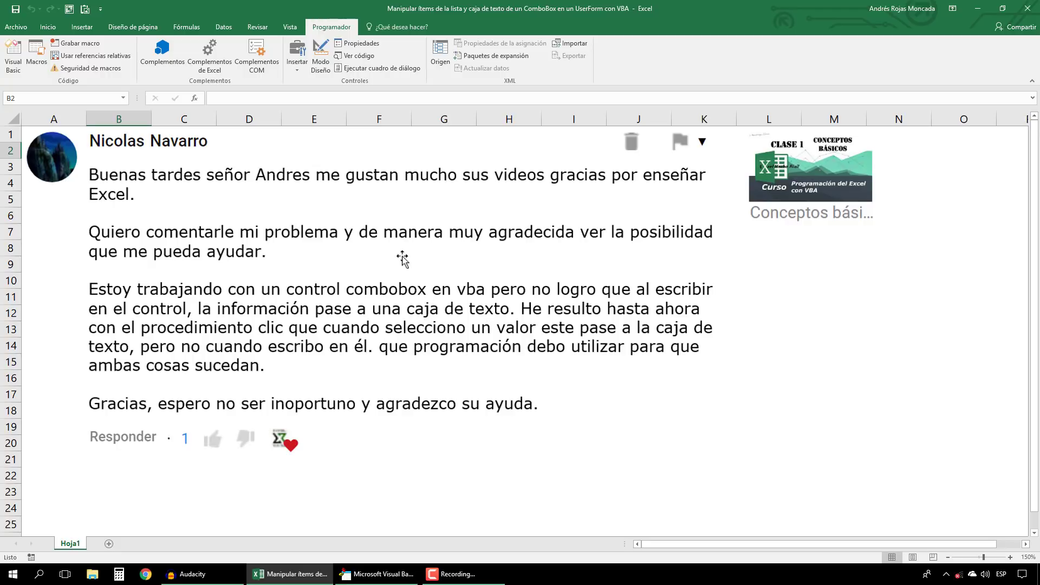
left_click(379, 574)
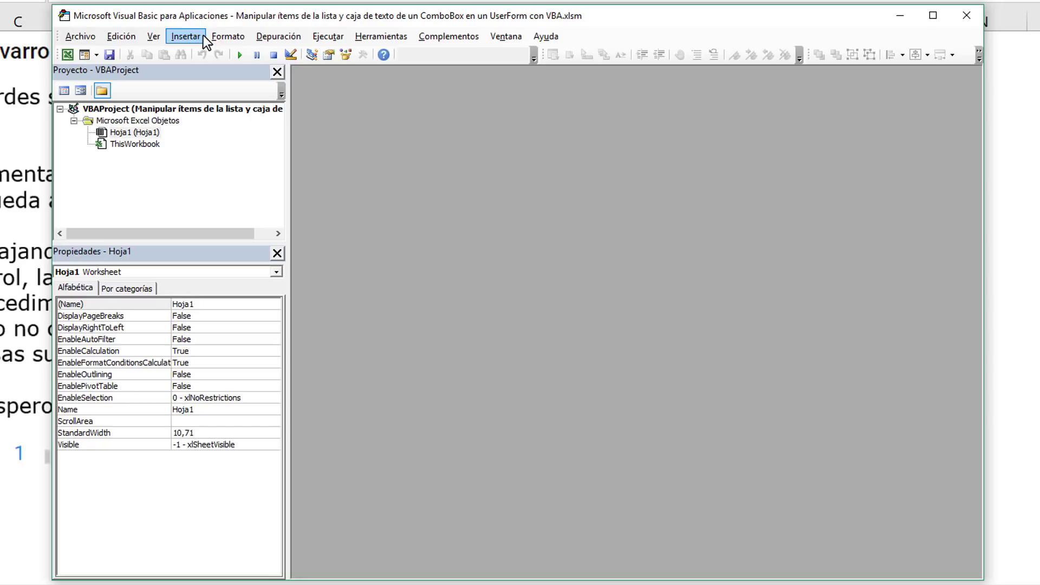
Insert a new UserForm and name it frmFormulario.
left_click(204, 39)
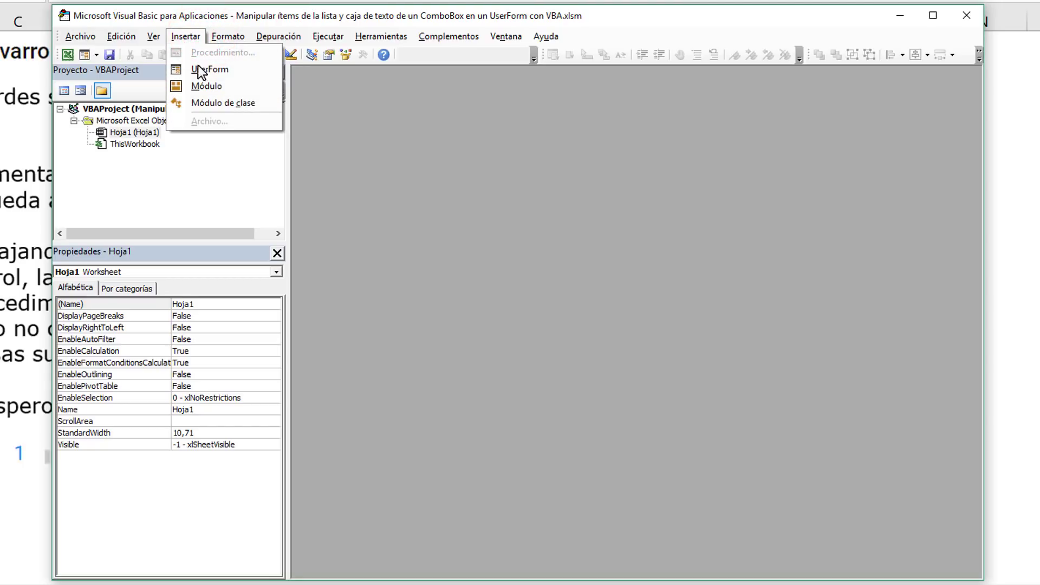
left_click(260, 73)
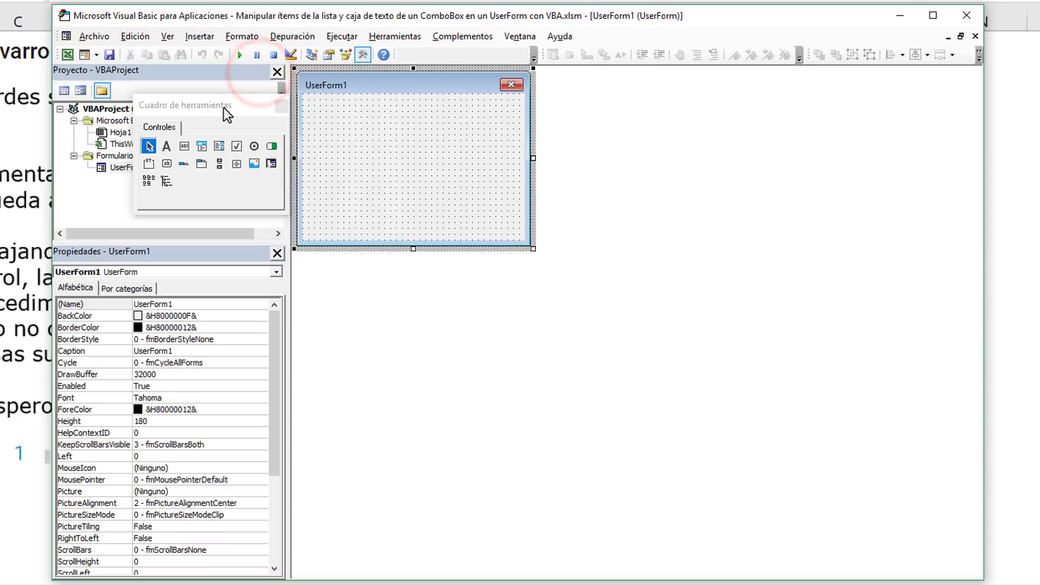
left_click_drag(224, 108, 411, 307)
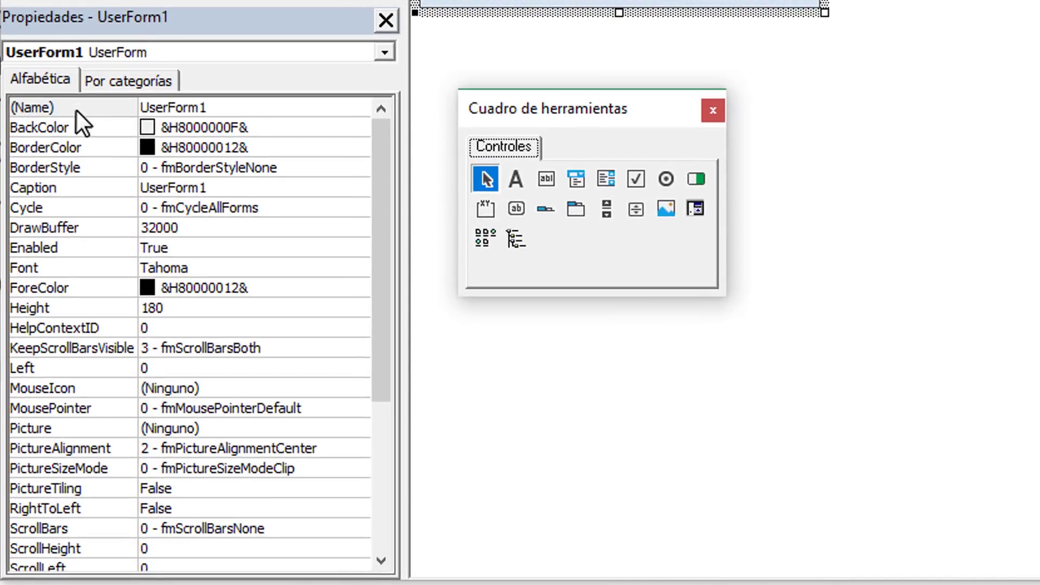
left_click(76, 109)
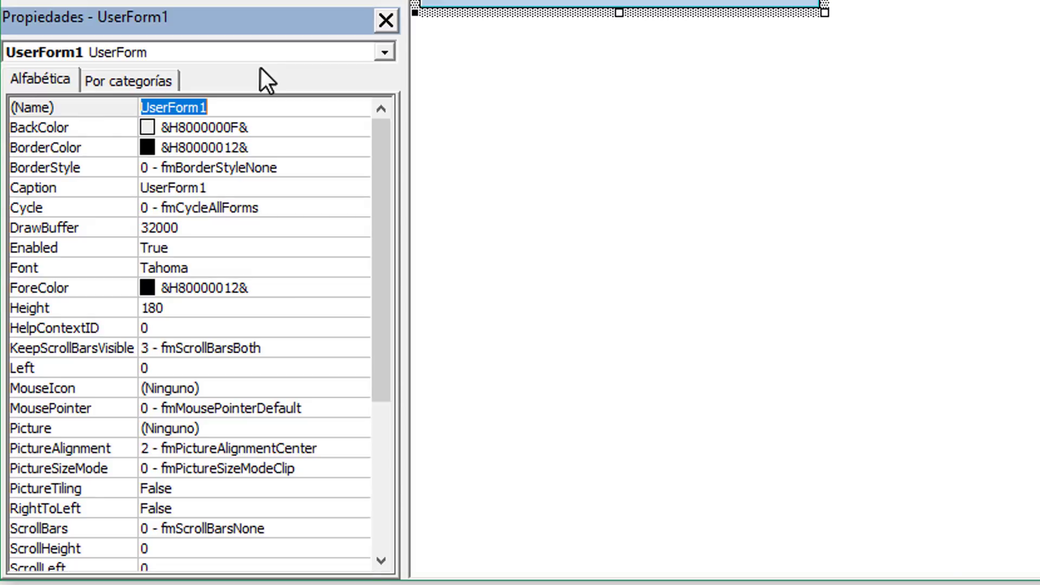
type("frm")
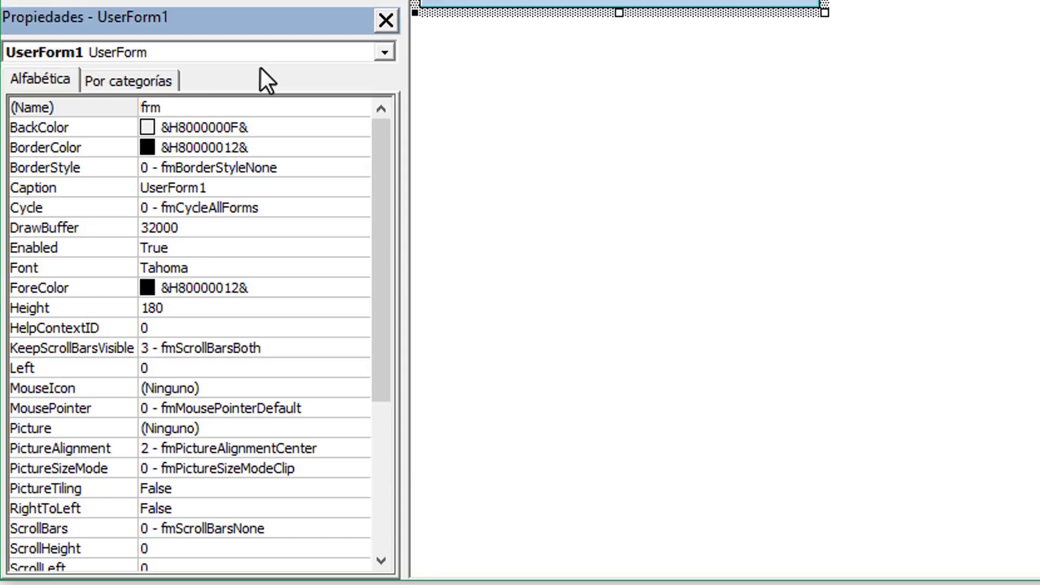
type("For")
type("mu")
type("lario")
key("Return")
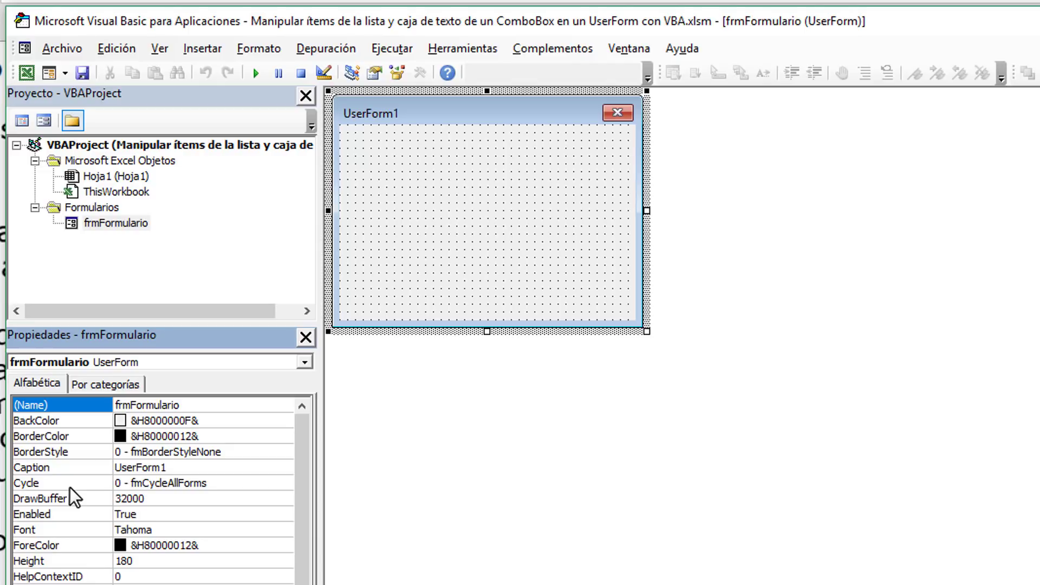
Set the form's Caption to 'Mi formulario'.
left_click(72, 465)
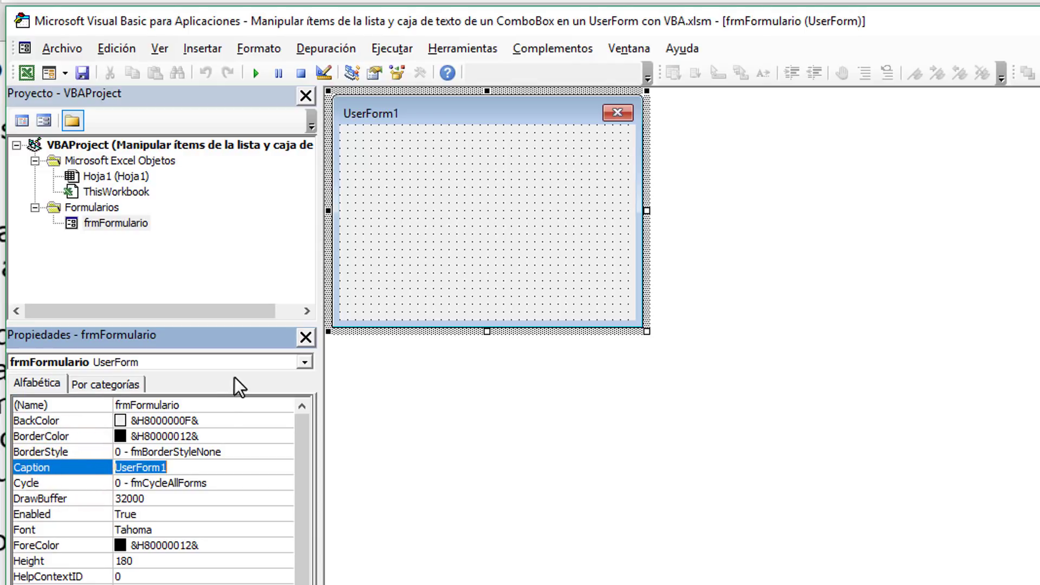
type("Mi For")
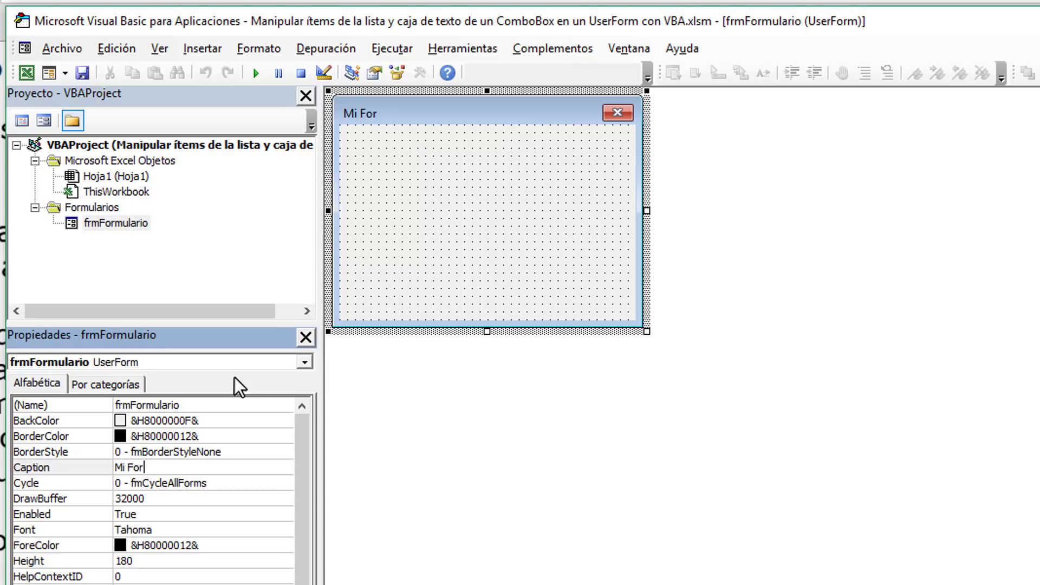
key("BackSpace")
key("BackSpace")
key("BackSpace")
type("form")
type("ulario")
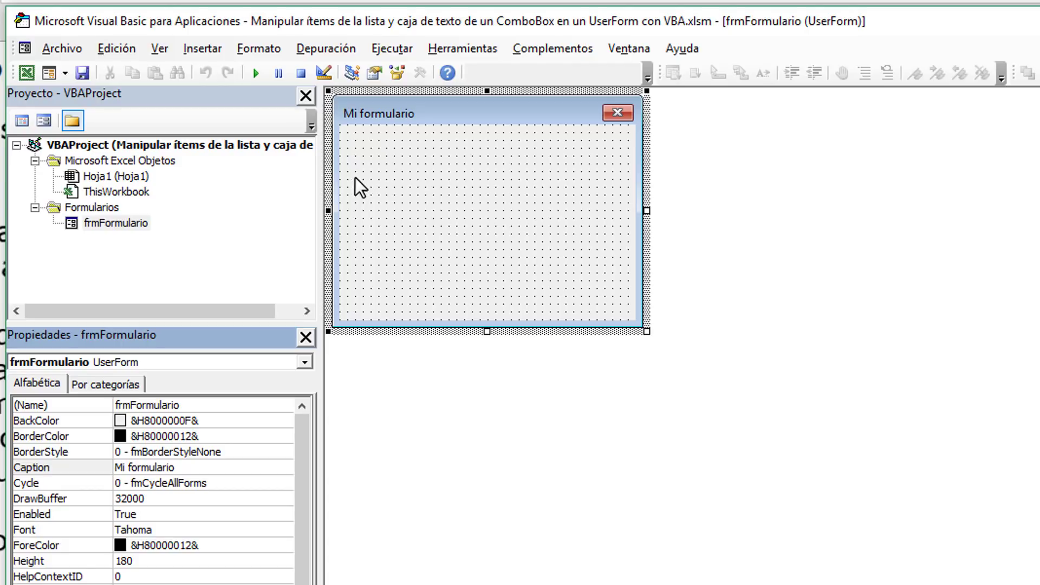
Show the Toolbox, then test-run the empty Mi formulario form and close it.
left_click(447, 106)
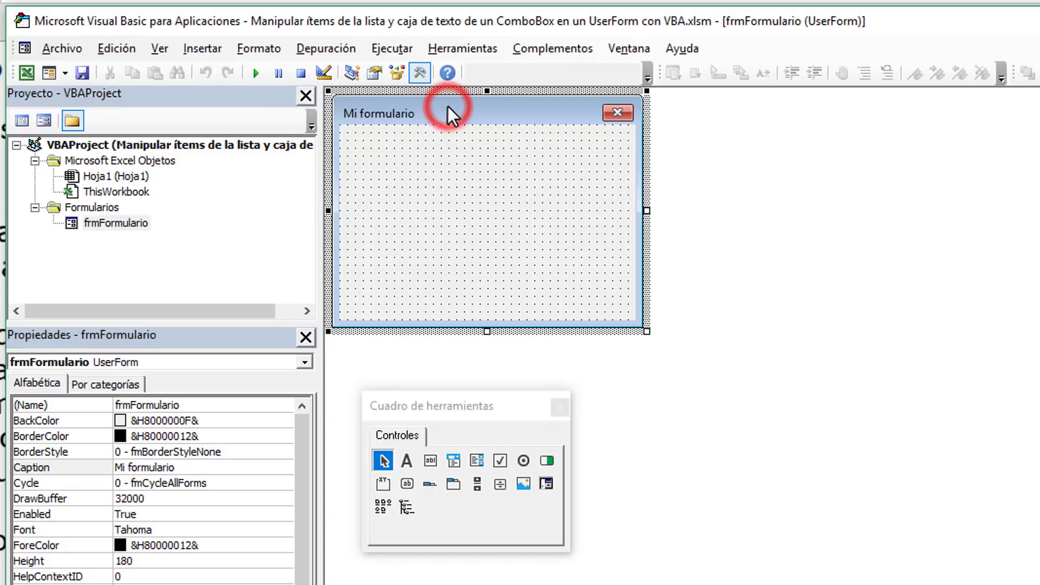
left_click(261, 74)
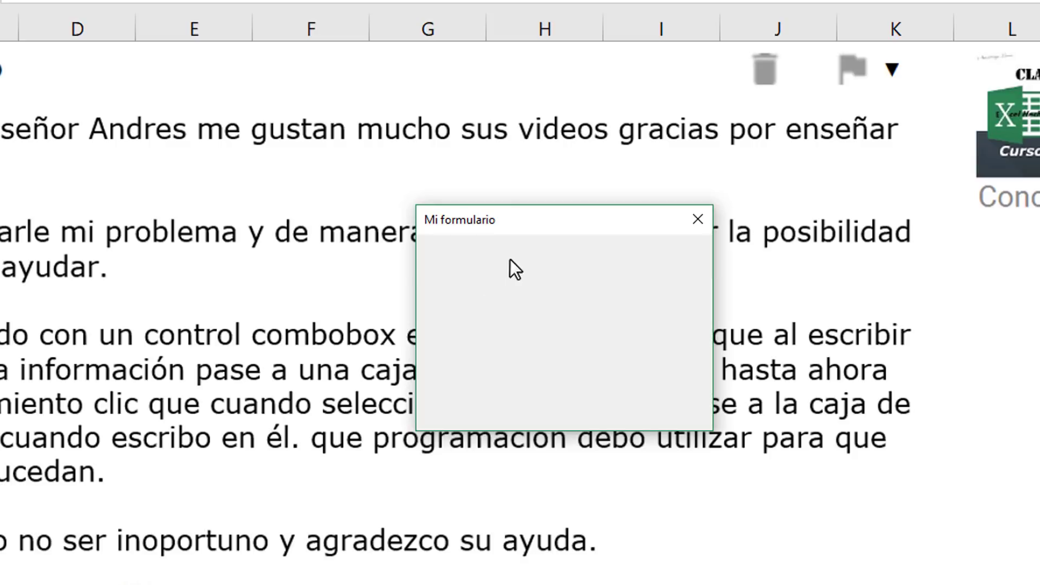
left_click(699, 219)
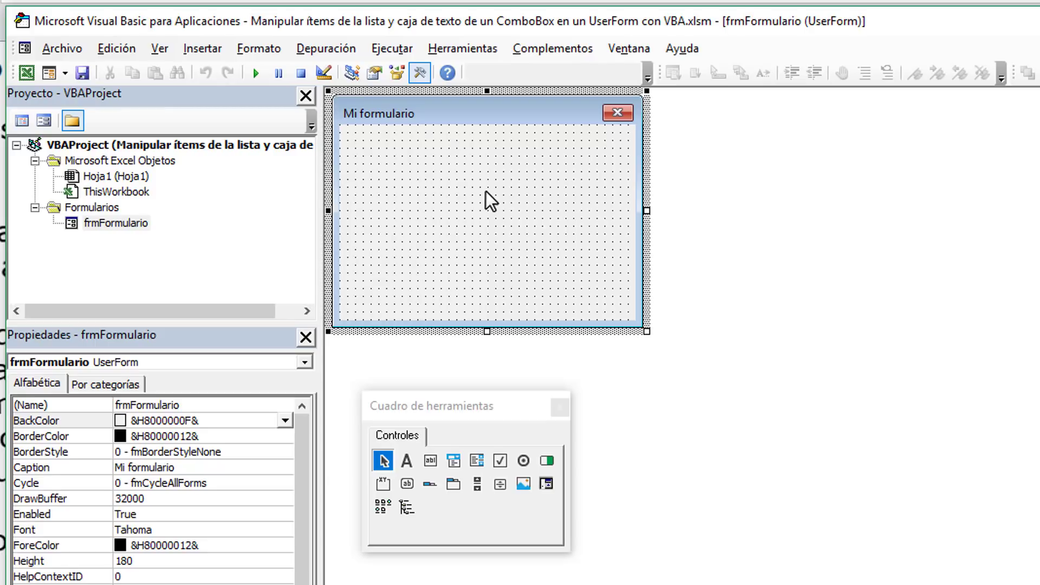
Place a label on the form with the caption 'Valor'.
left_click(406, 460)
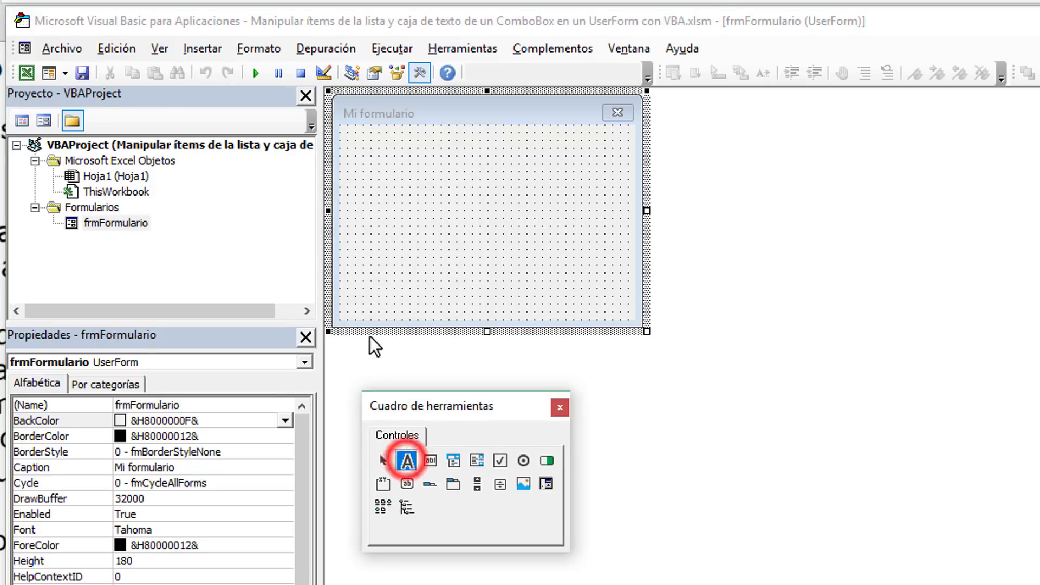
left_click(351, 145)
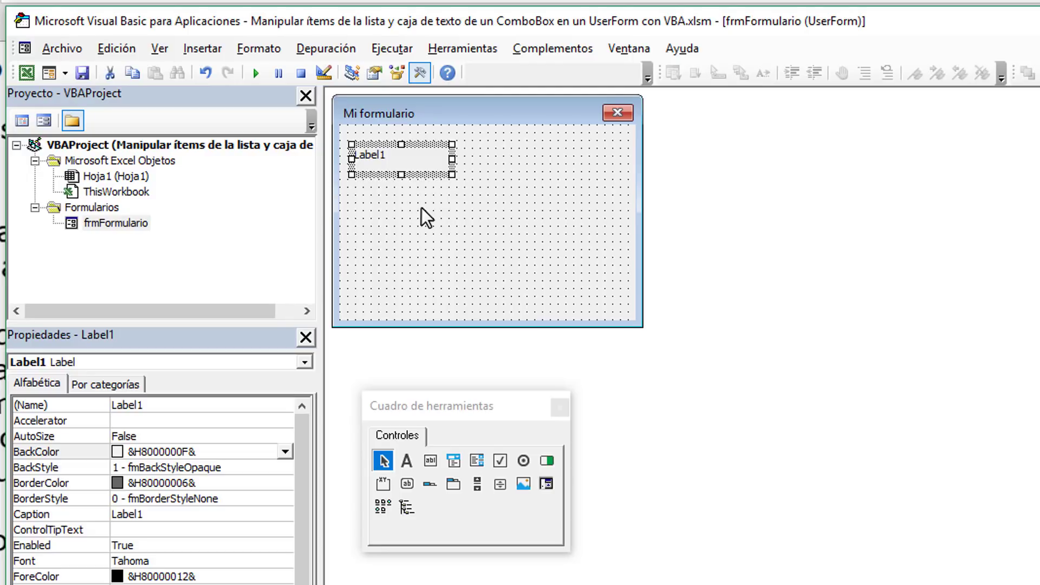
left_click(77, 514)
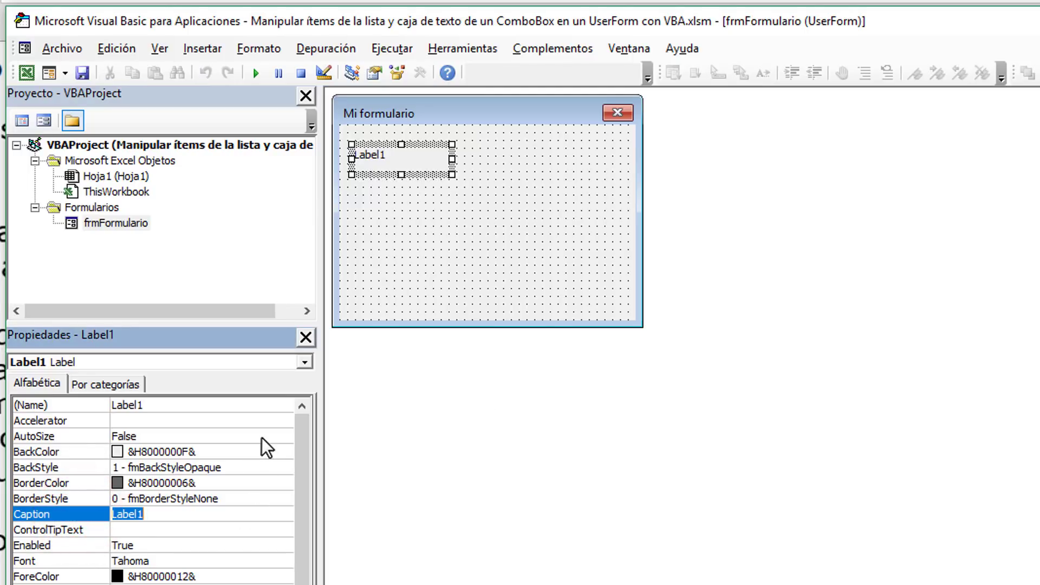
type("Valor")
key("Return")
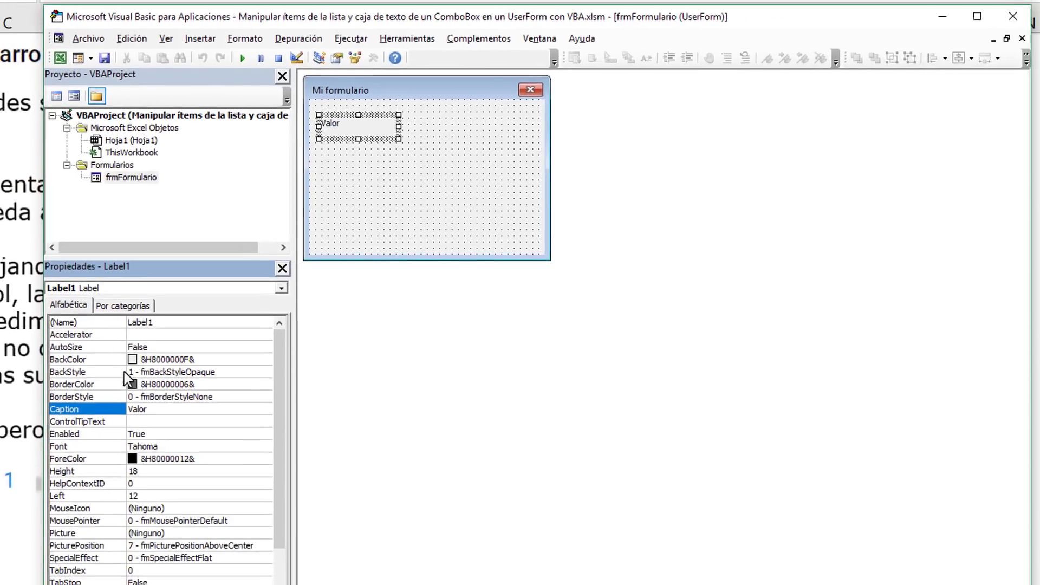
Size the Valor label to Height 12 and Width 25.
left_click(106, 444)
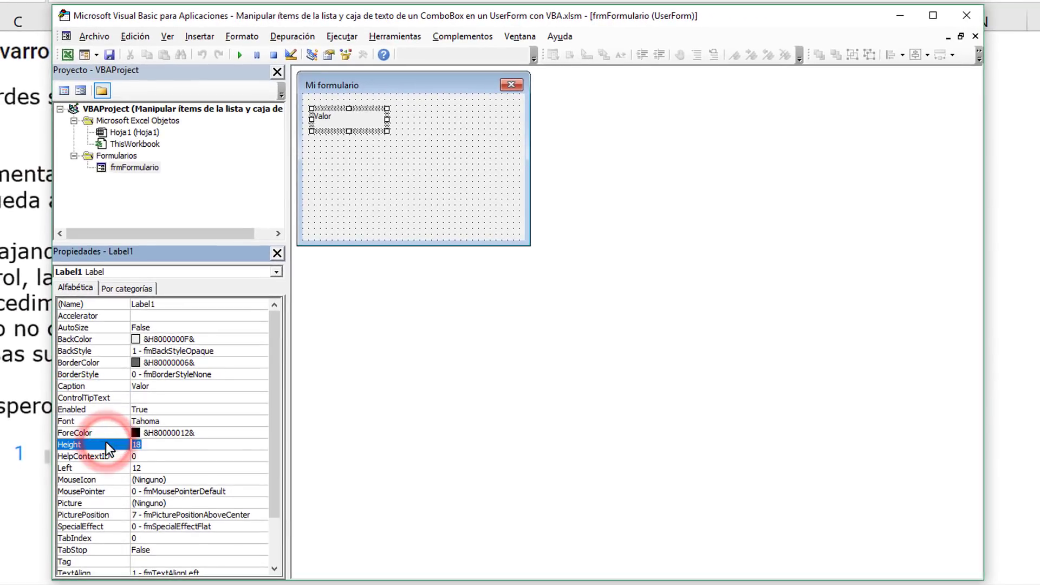
type("12")
key("Return")
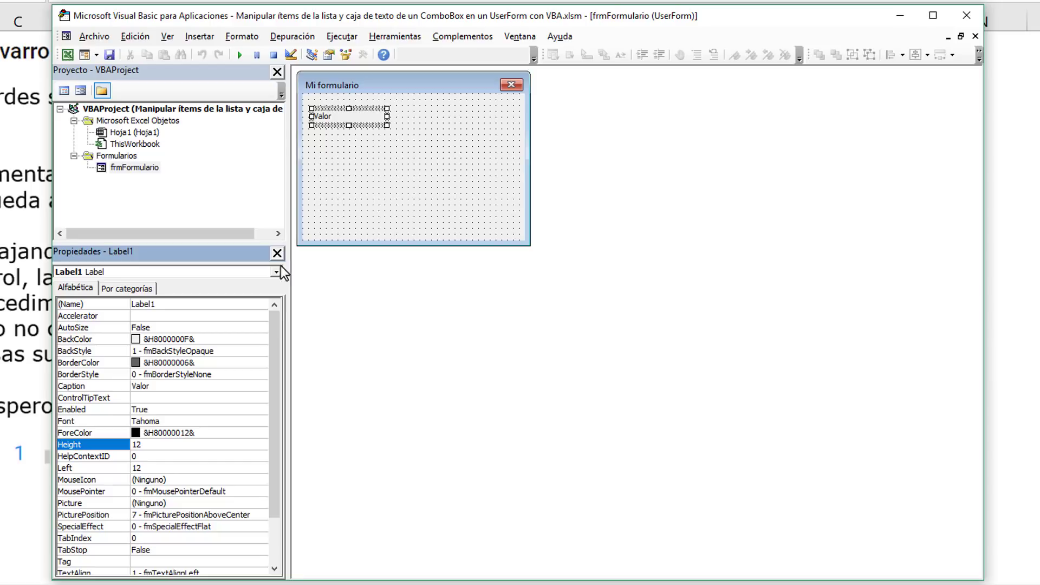
left_click_drag(271, 334, 274, 415)
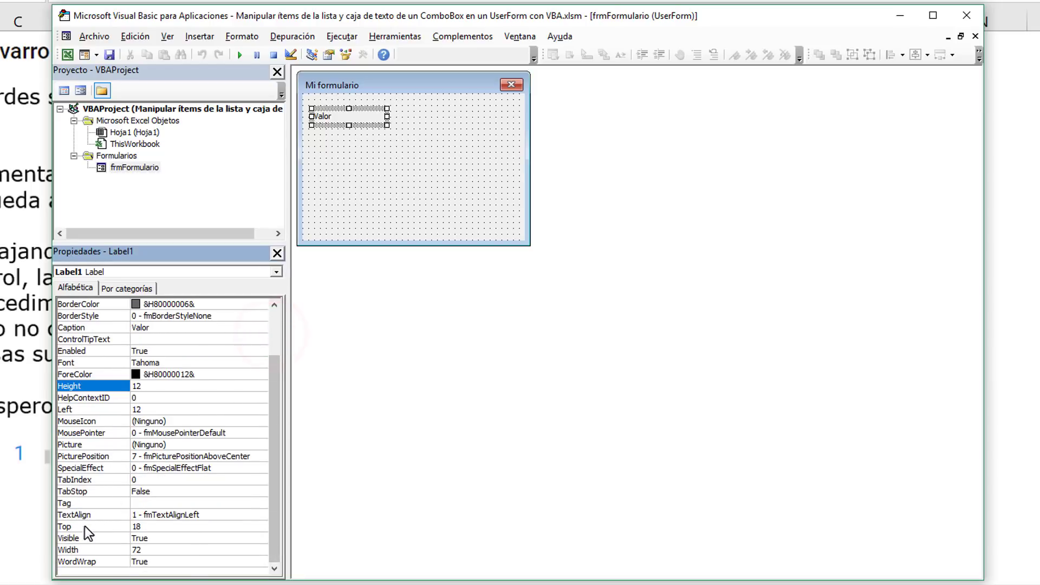
left_click(76, 550)
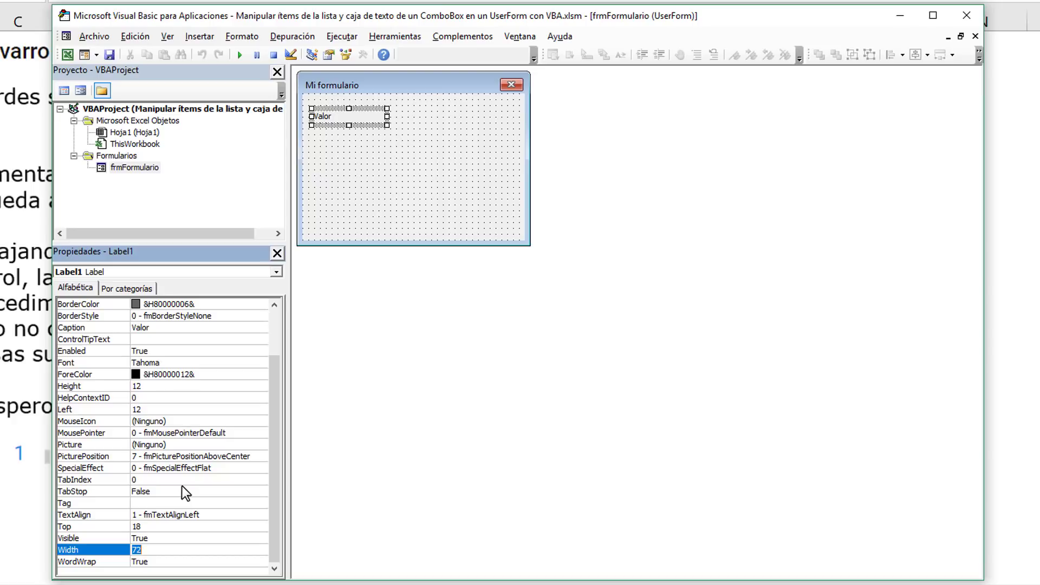
type("25")
key("Return")
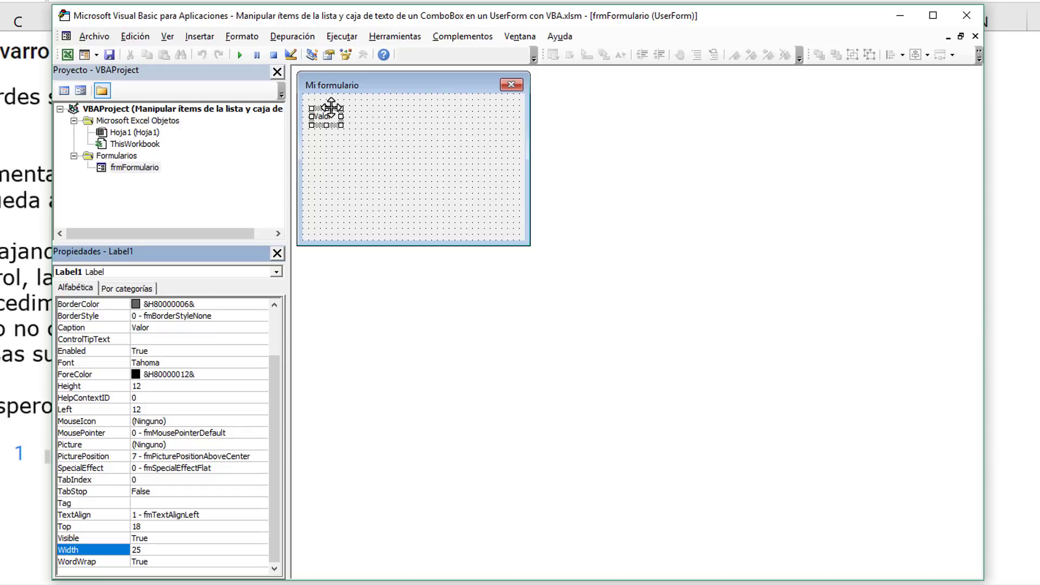
Position the Valor label at the form's top-left and move the toolbox up slightly.
left_click_drag(331, 106, 383, 160)
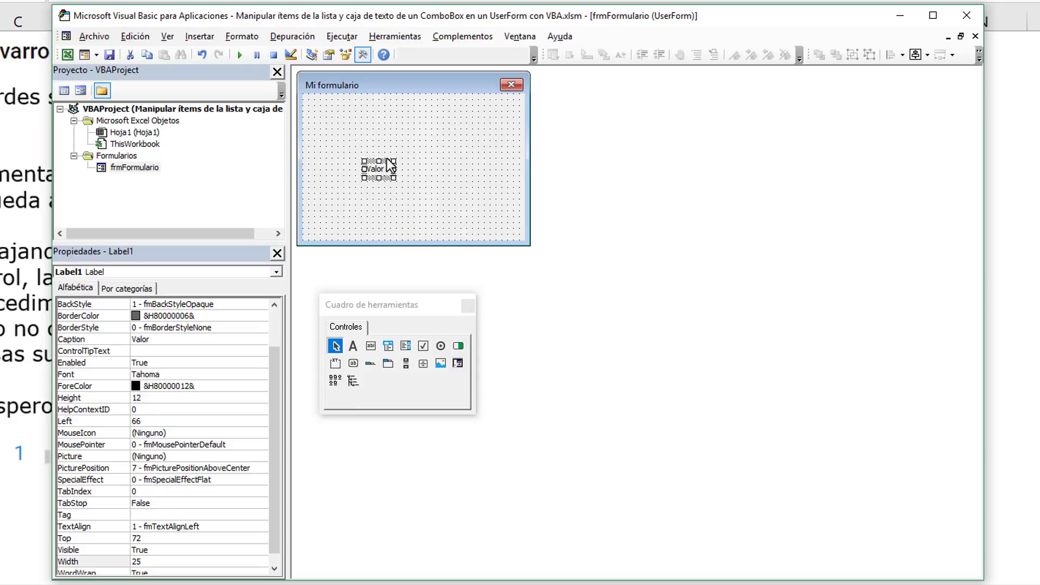
left_click_drag(385, 163, 336, 104)
left_click(364, 156)
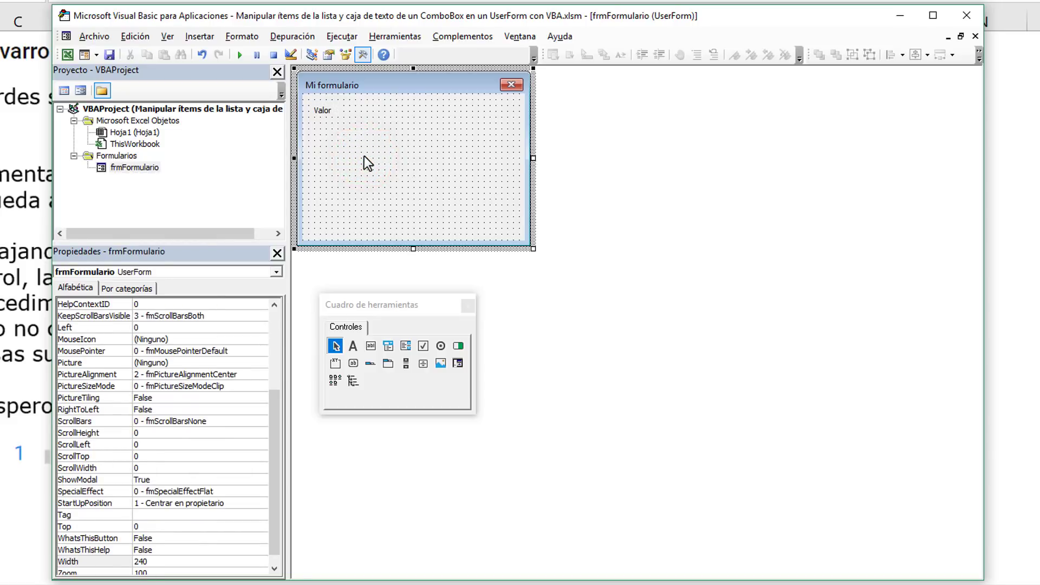
left_click_drag(389, 302, 391, 267)
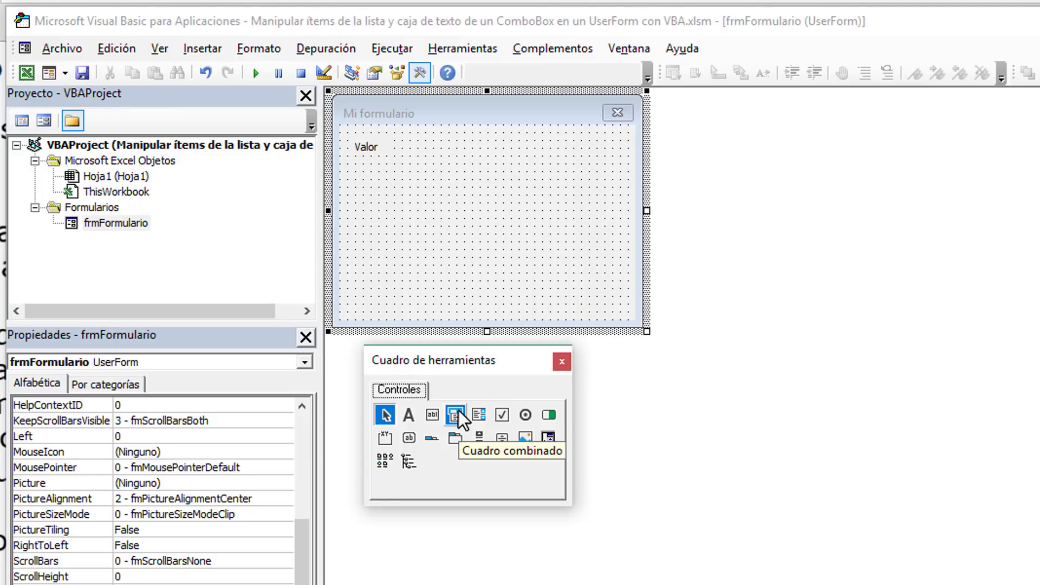
Place a combo box below the Valor label and name it cboCombo.
left_click(456, 414)
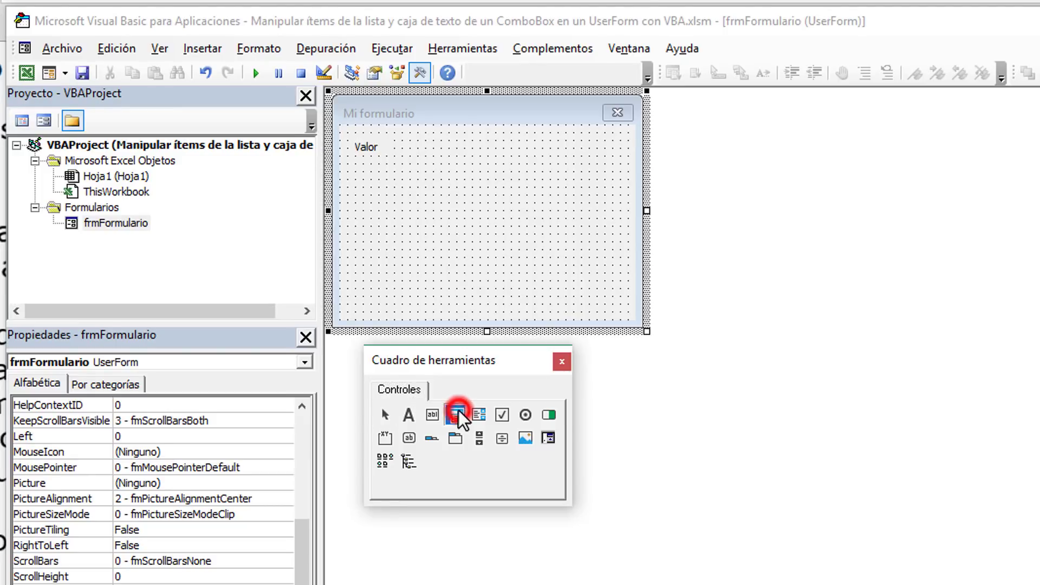
left_click(400, 188)
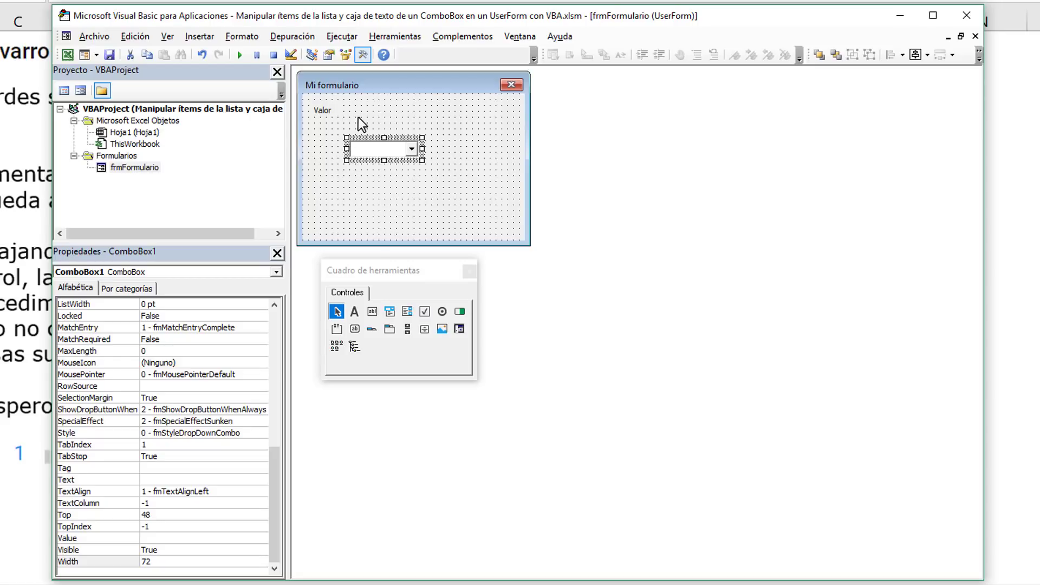
left_click_drag(278, 484, 281, 330)
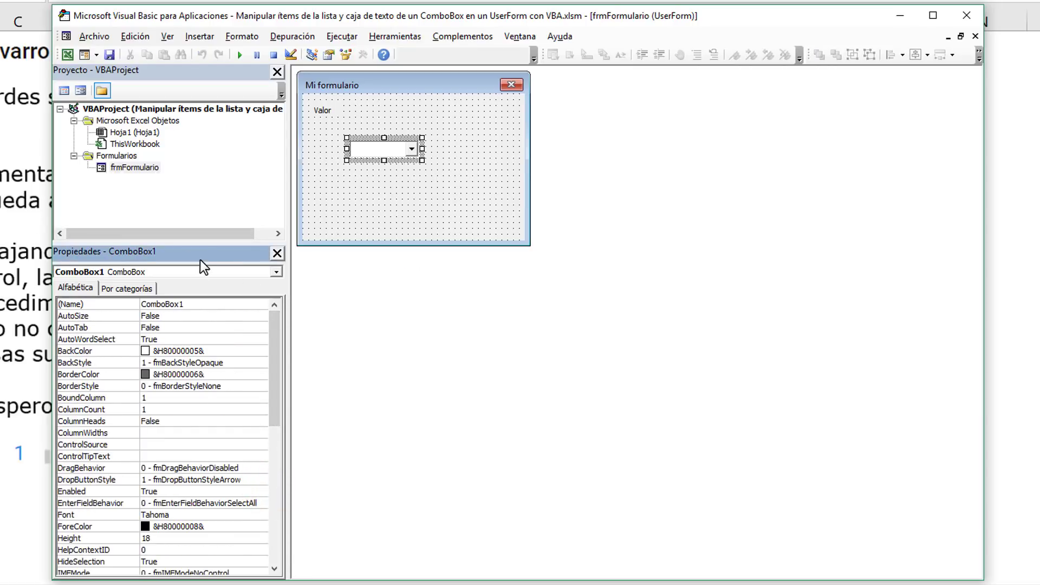
left_click(168, 37)
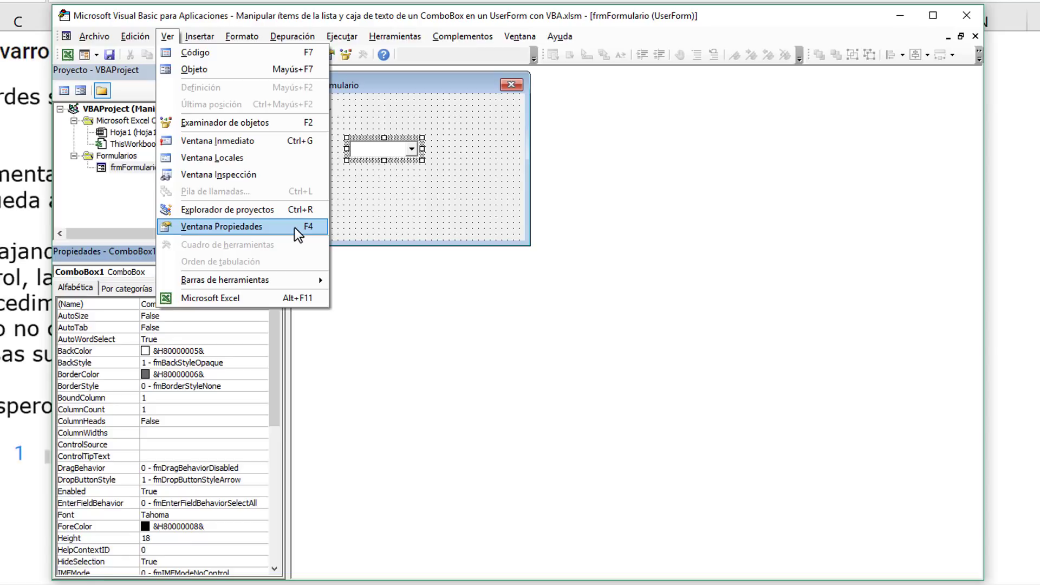
left_click(417, 86)
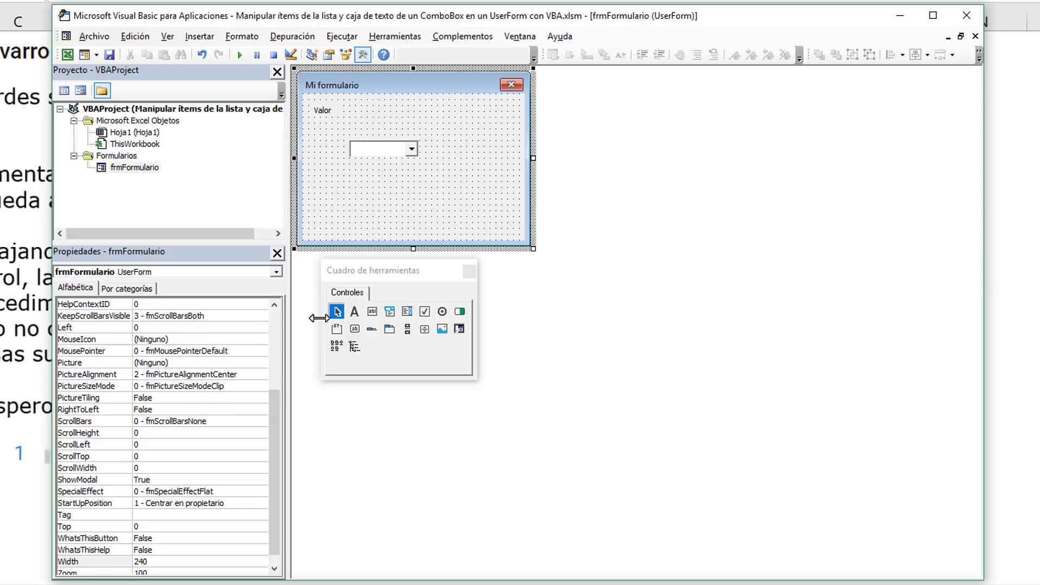
left_click(378, 152)
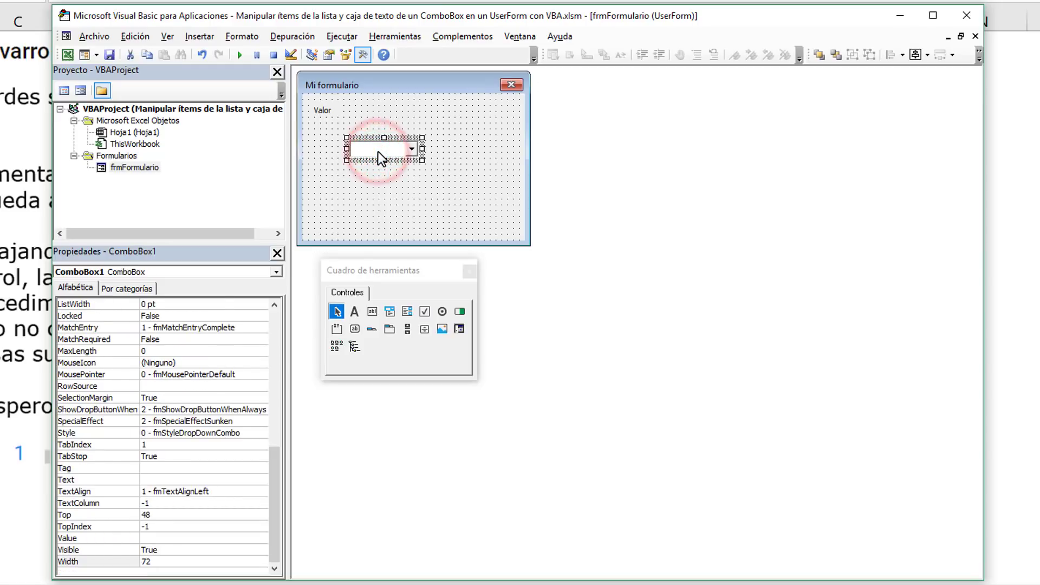
left_click_drag(271, 482, 274, 339)
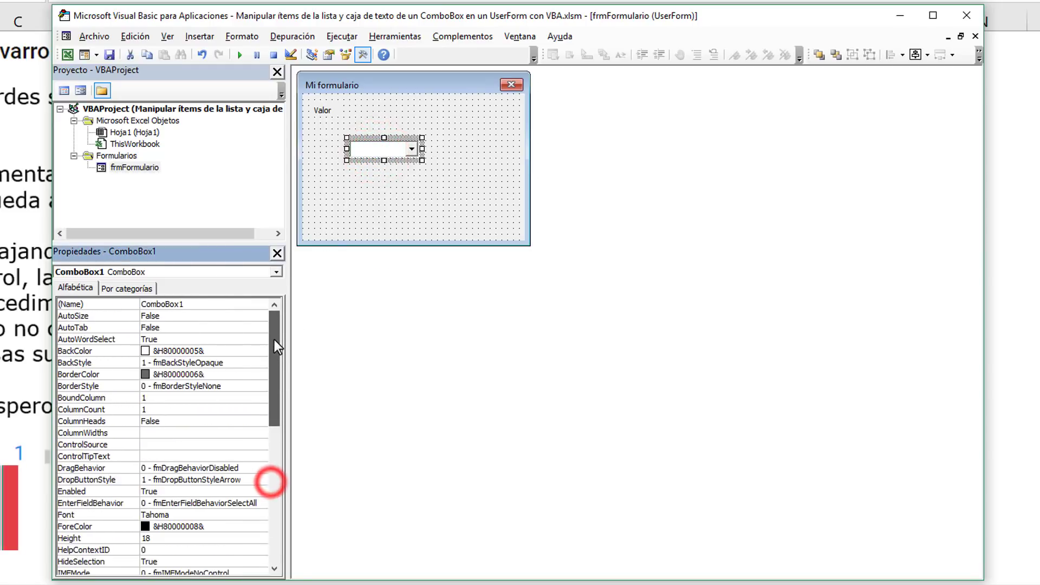
left_click(83, 304)
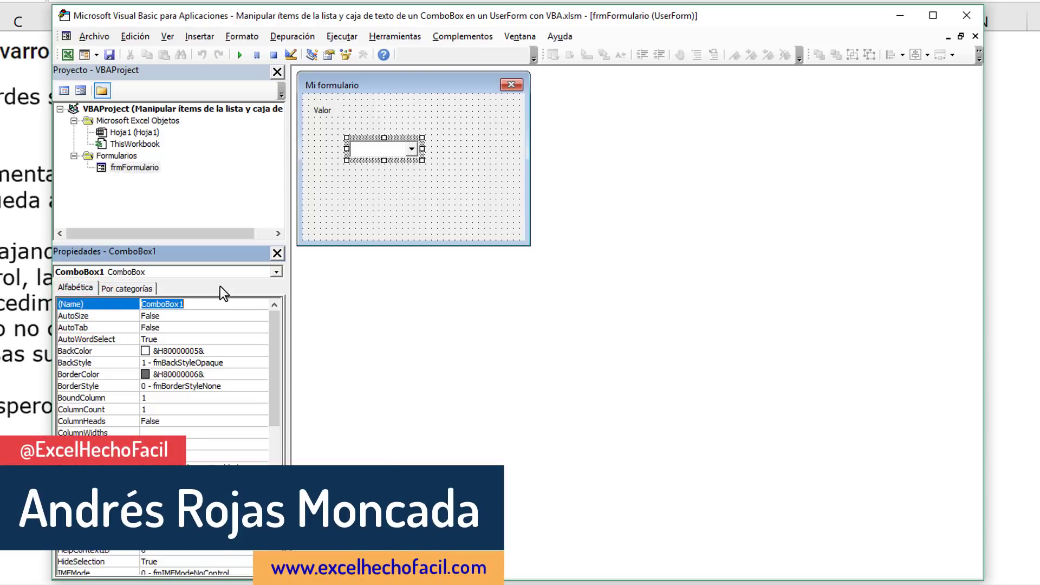
type("cbo")
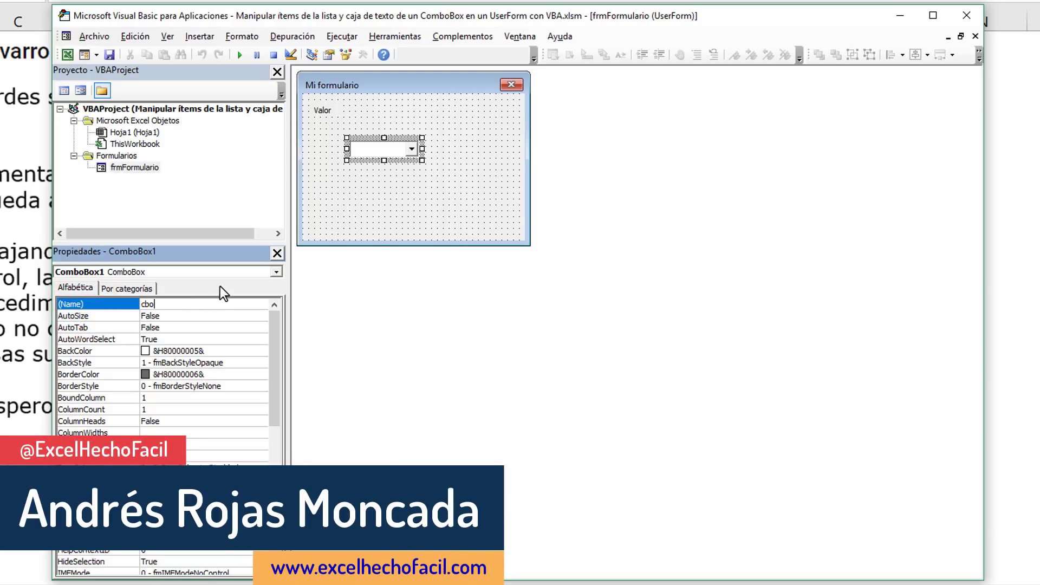
type("Combo")
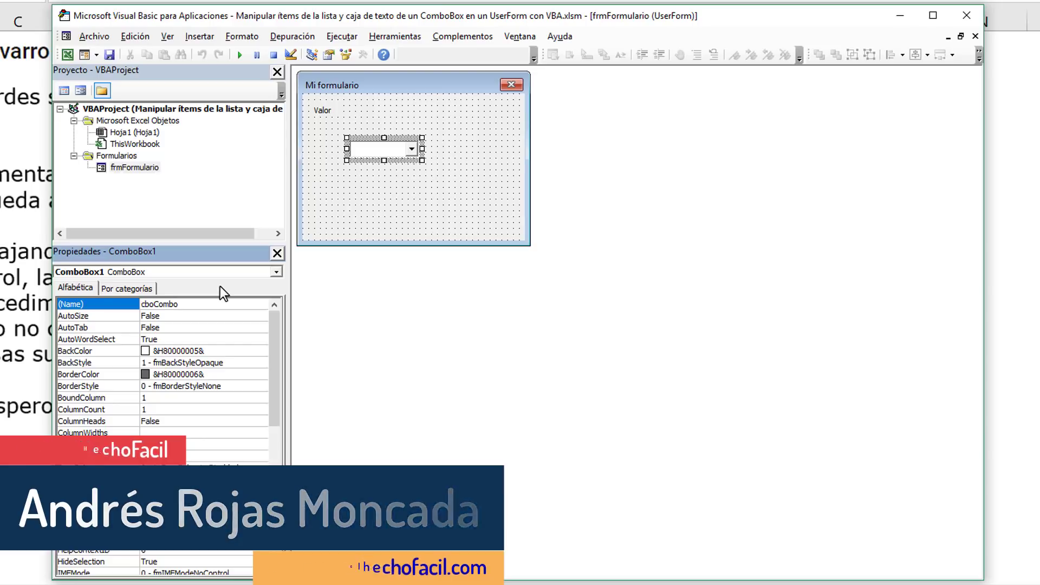
key("Return")
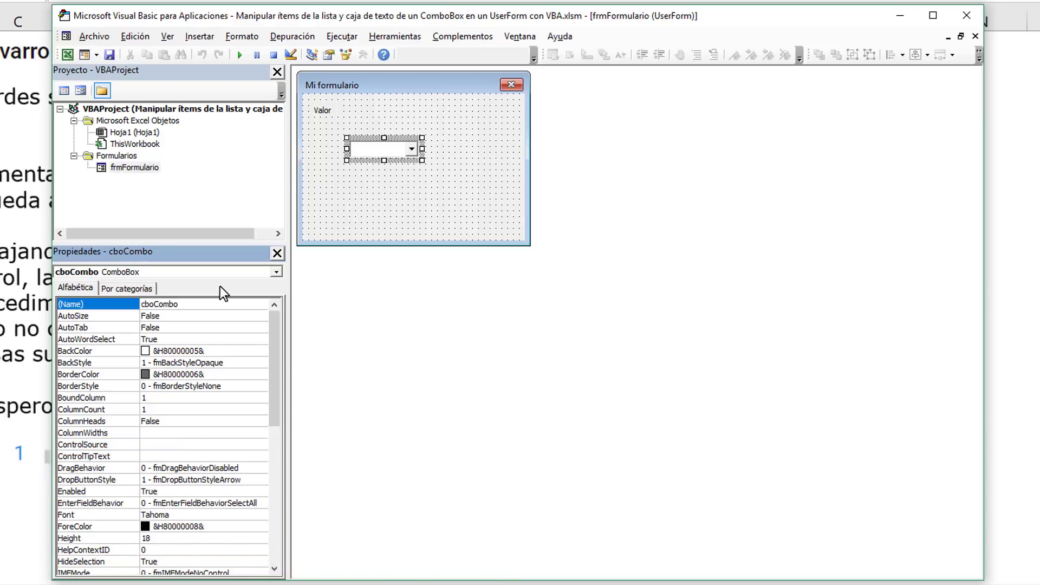
Set cboCombo's Width to 100 and move it up closer to Valor.
left_click_drag(274, 329, 275, 473)
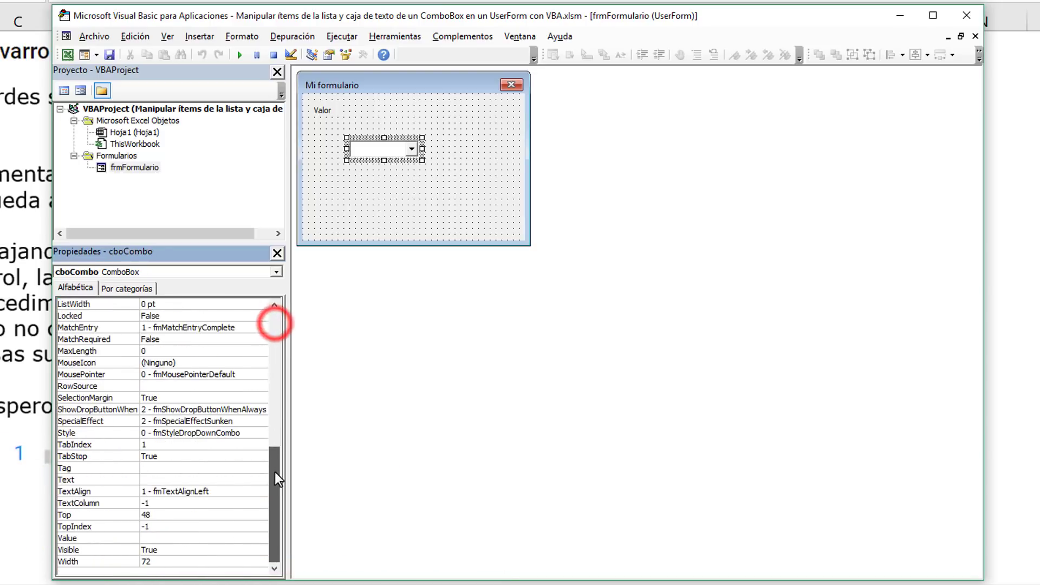
left_click(85, 561)
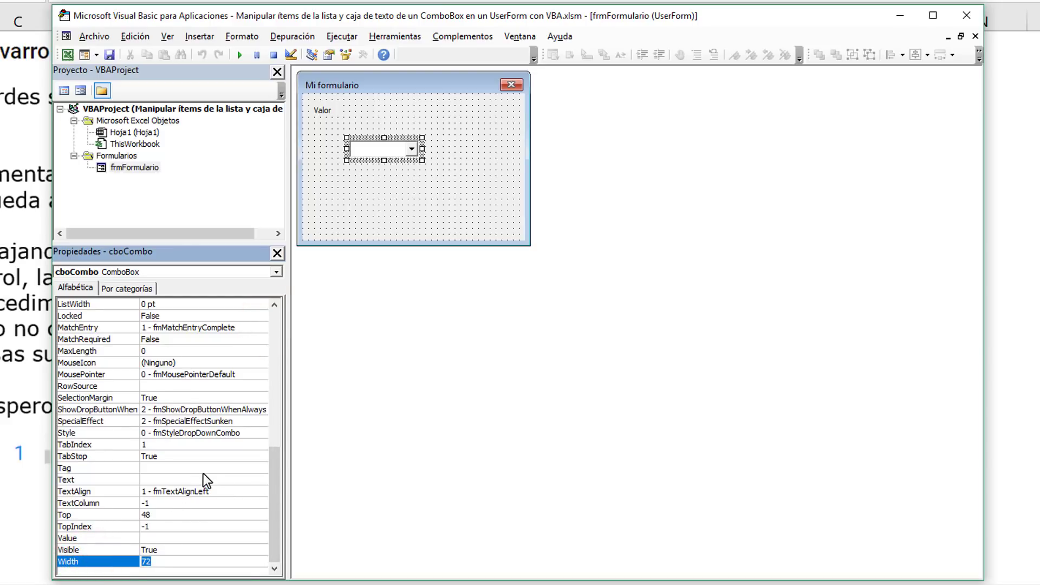
type("100")
key("Return")
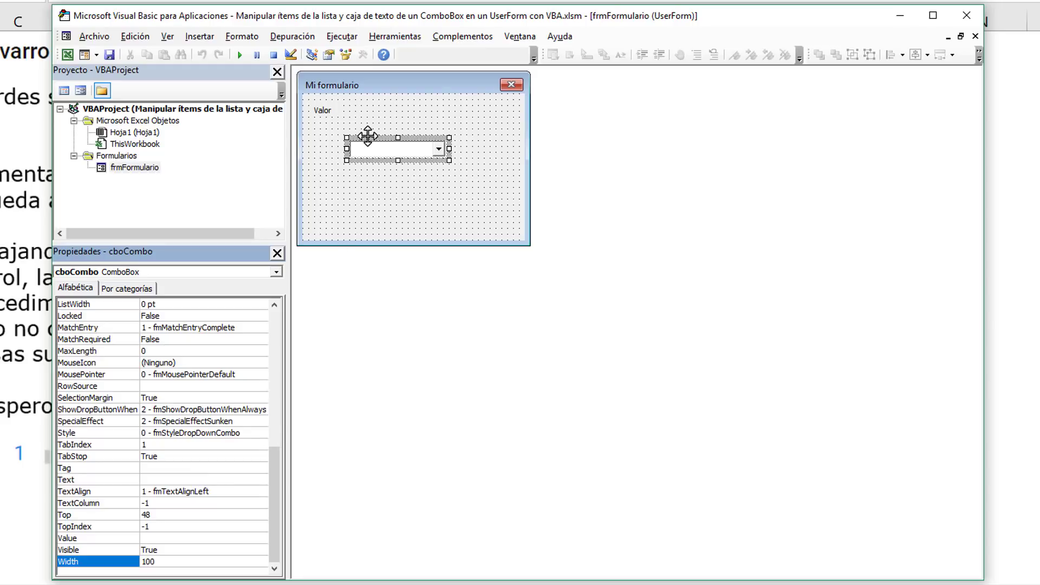
left_click_drag(367, 136, 356, 125)
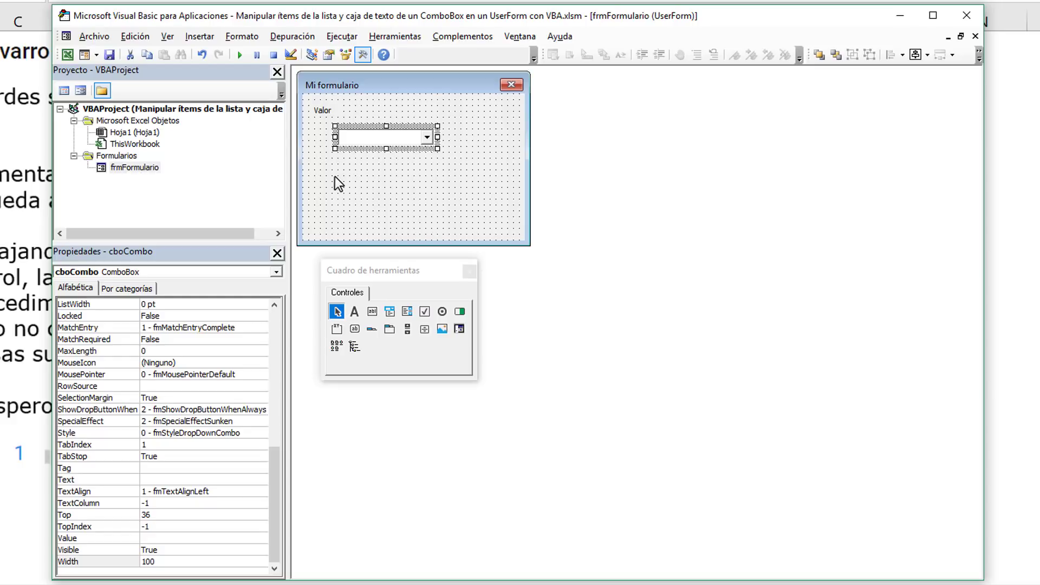
Middle-align the Valor label and cboCombo using Alinear > Medio.
left_click(322, 113, "ctrl")
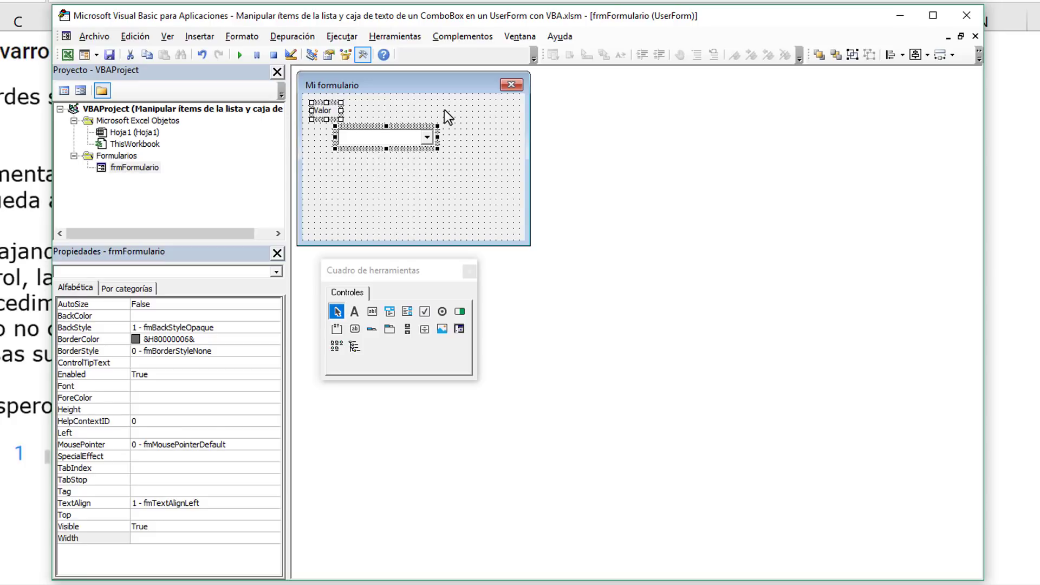
left_click(907, 57)
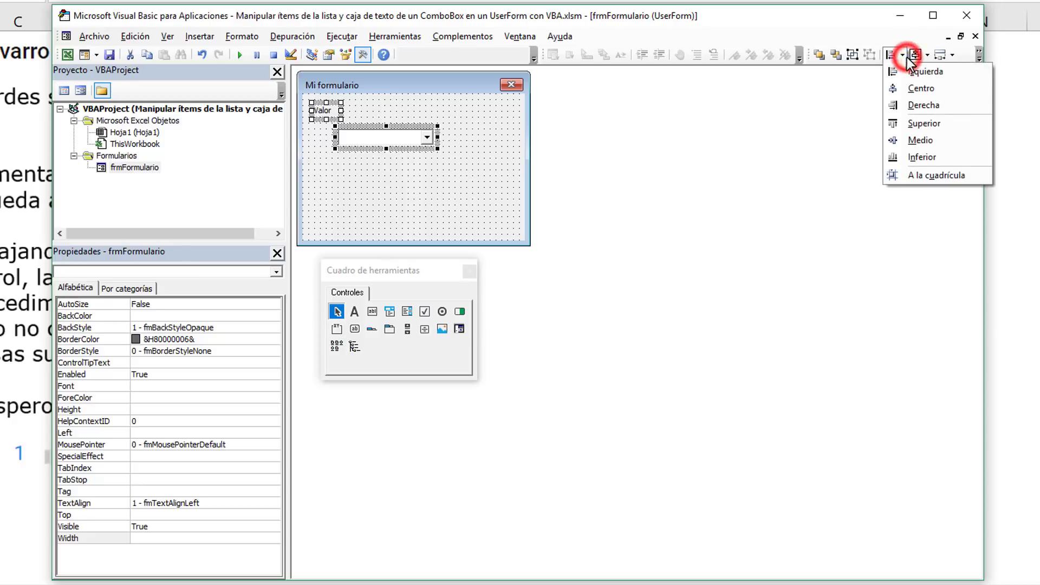
left_click(933, 140)
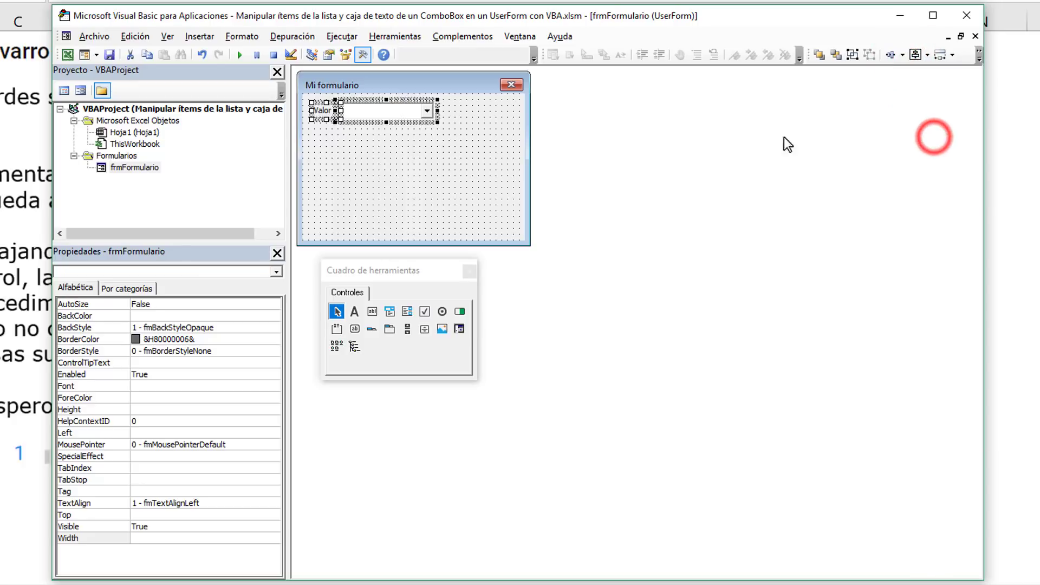
left_click(355, 157)
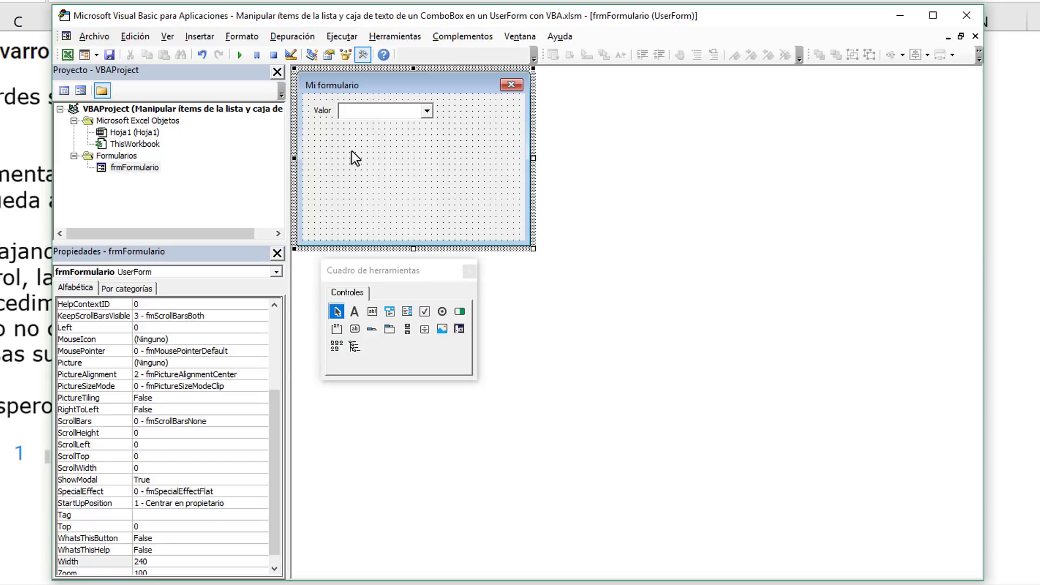
Widen the form to 427,5 and place a new label, Label2, in its middle.
left_click_drag(534, 160, 716, 159)
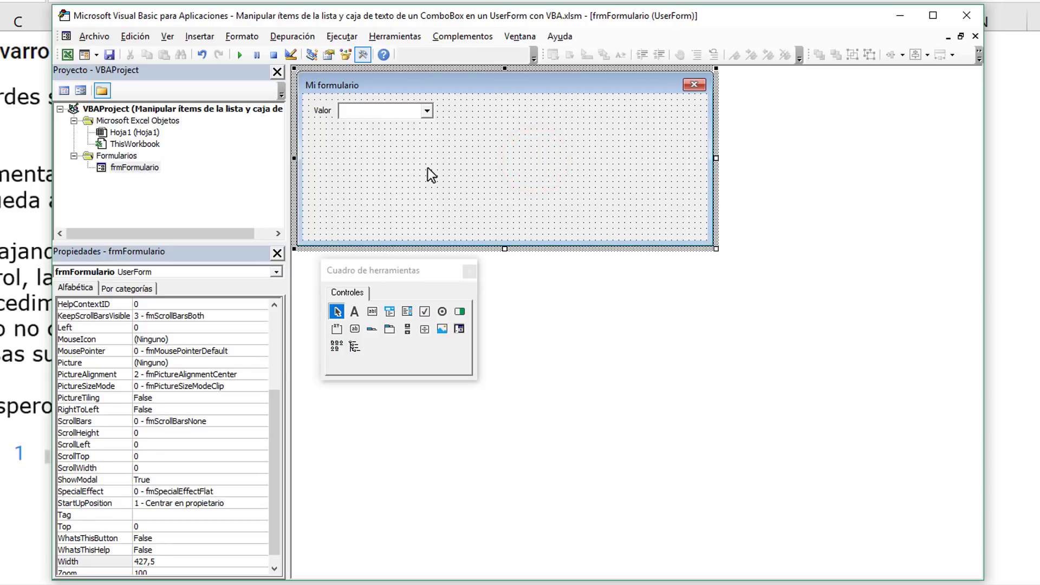
left_click(354, 311)
left_click(376, 168)
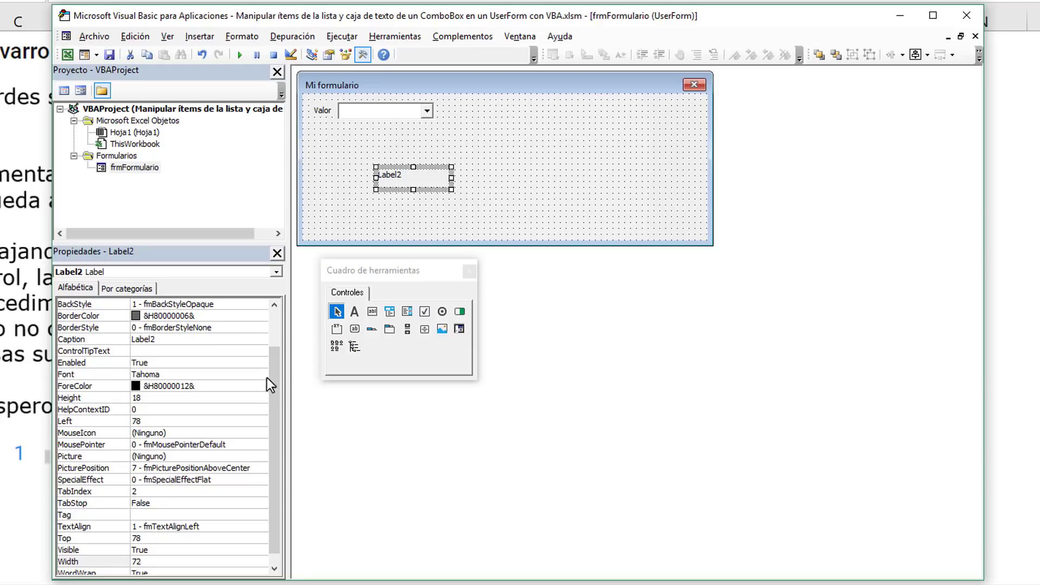
Caption Label2 'Volcar de combo a TextBox'.
left_click_drag(275, 356, 204, 323)
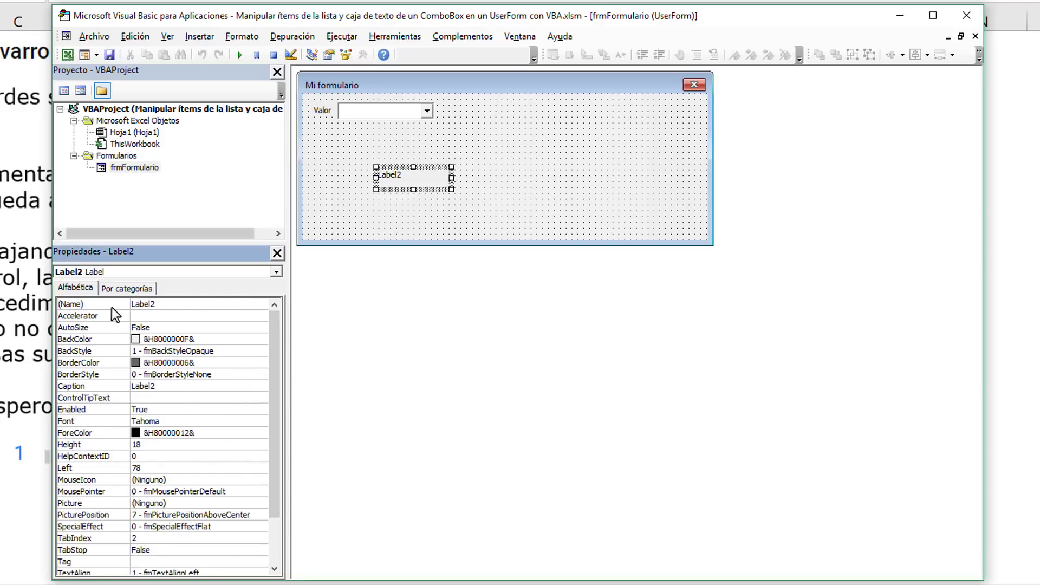
left_click_drag(275, 350, 271, 358)
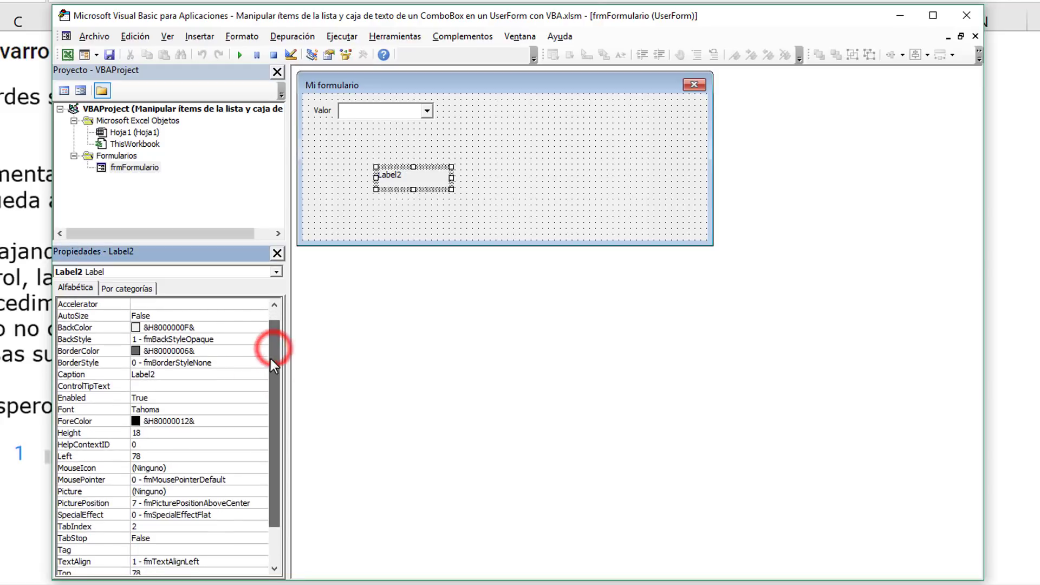
left_click(90, 374)
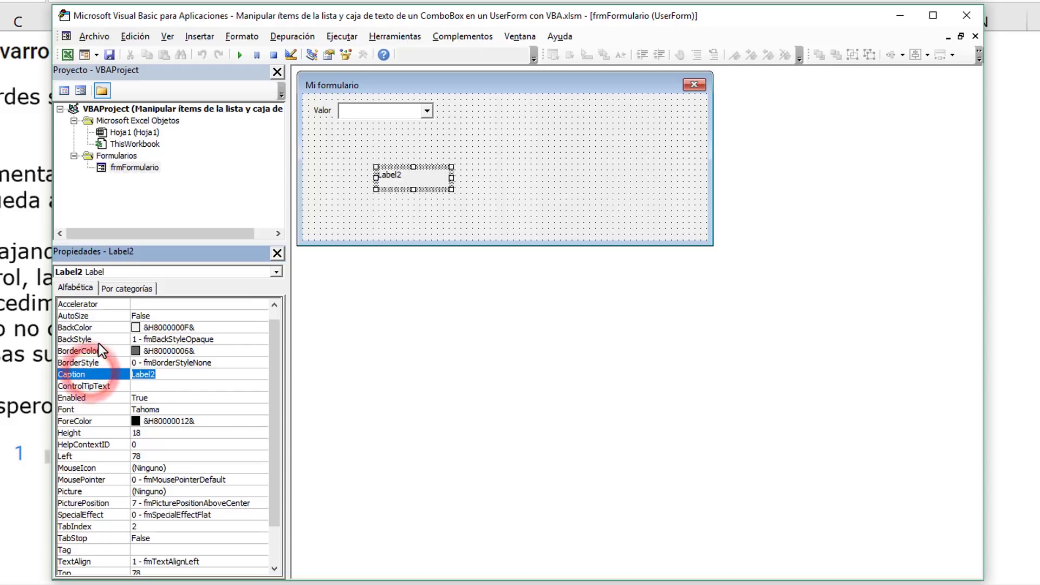
type("Vol")
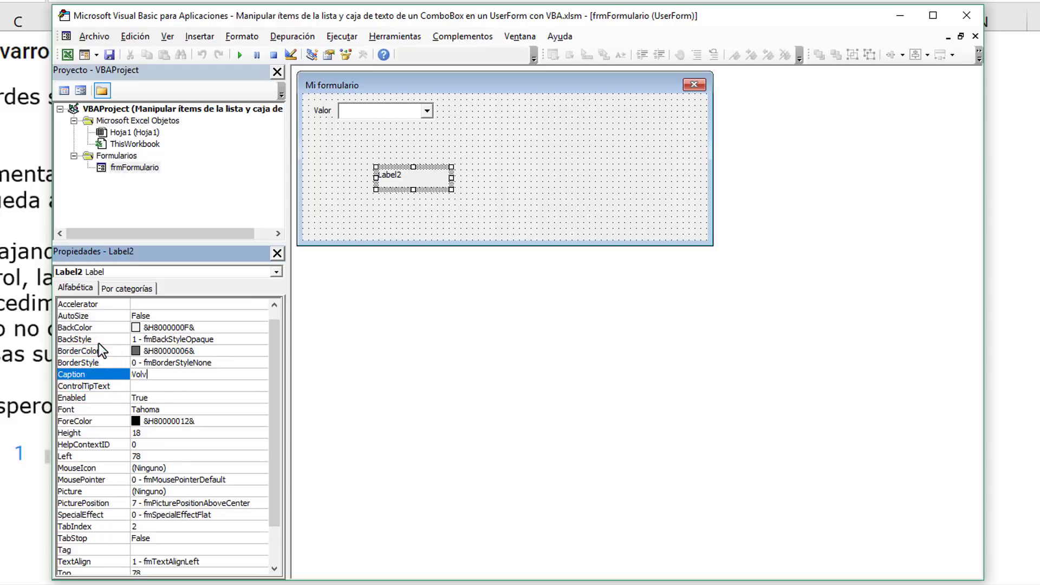
type("car ")
type("d")
key("BackSpace")
type("de combo a")
type(" Tex")
type("tBox")
key("Return")
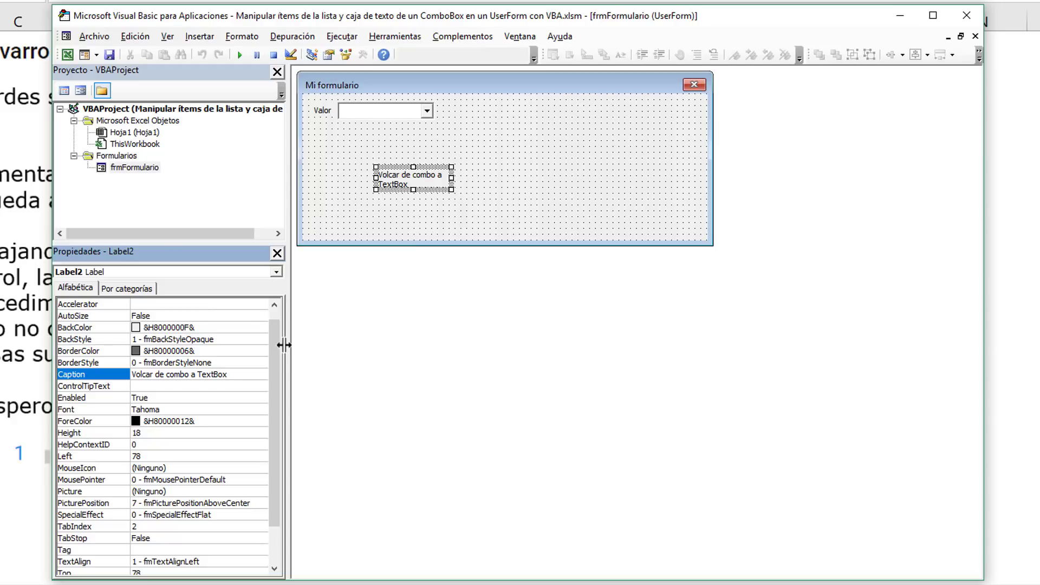
Size the label to Width 100 and Height 12 and move it beside the combo box.
left_click_drag(278, 349, 276, 415)
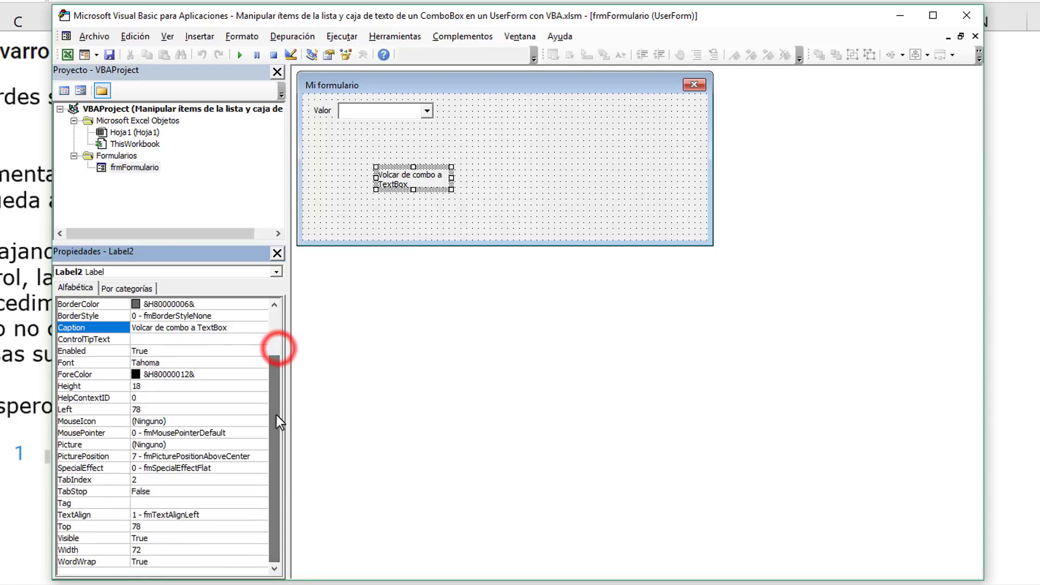
left_click(93, 549)
type("100")
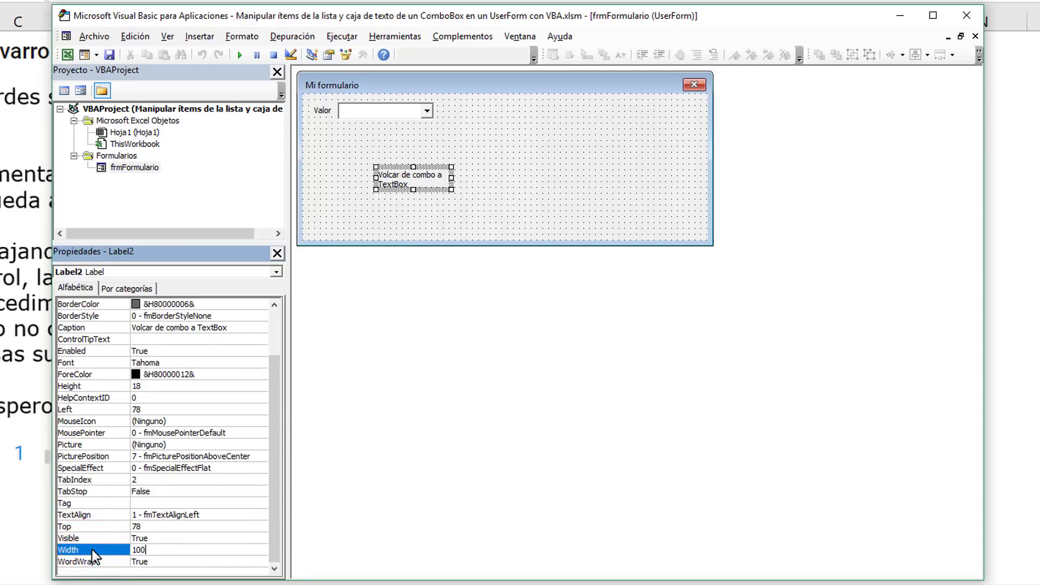
key("Return")
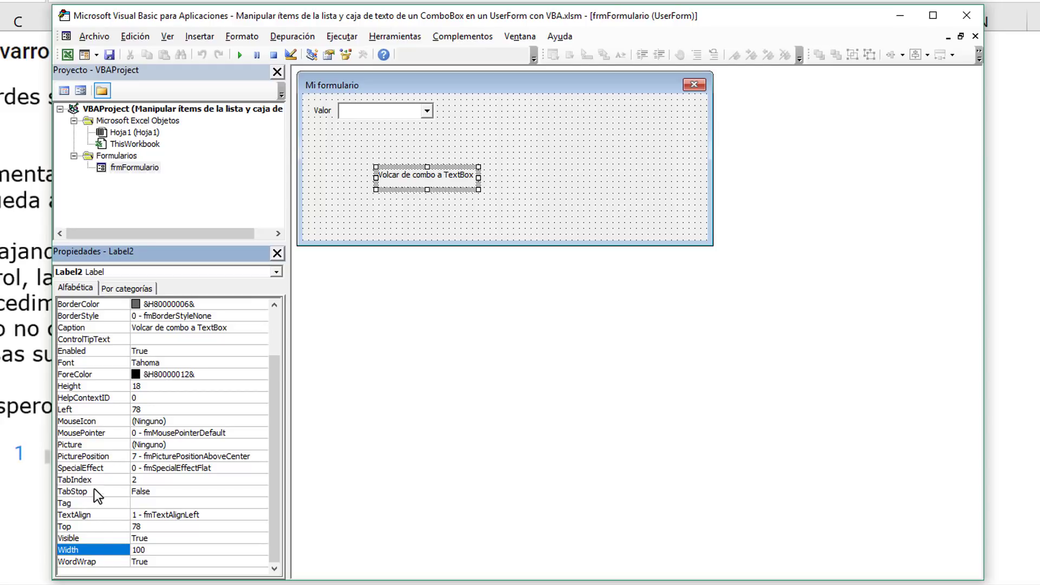
left_click(95, 385)
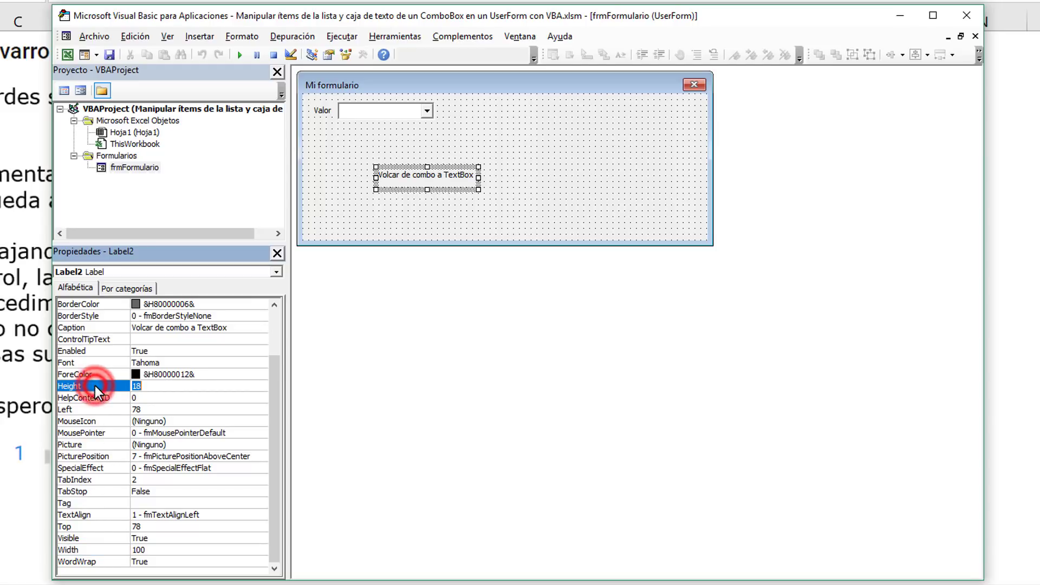
type("12")
key("Return")
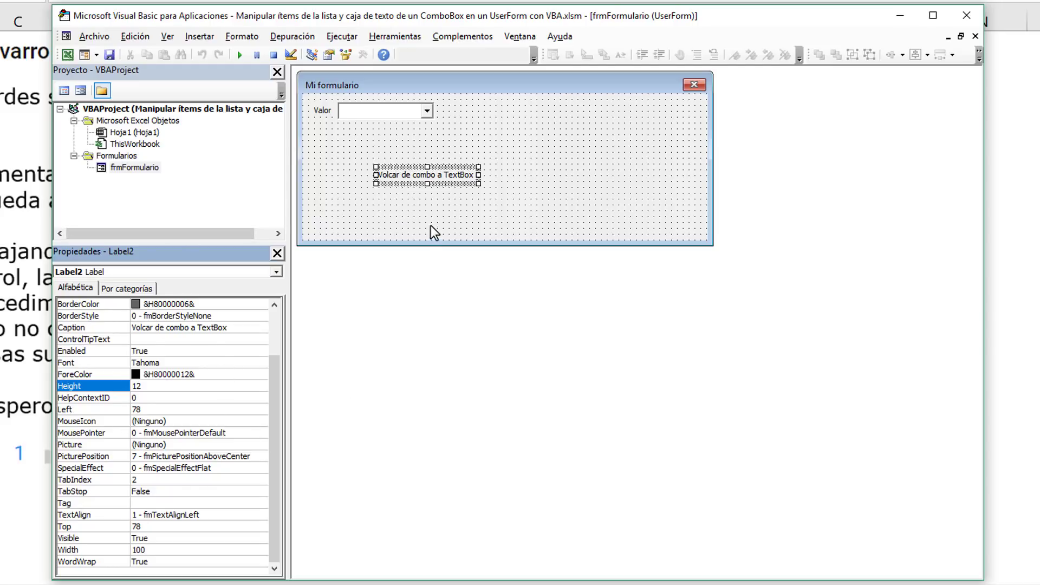
mouse_move(404, 166)
left_mouse_down()
mouse_move(483, 129)
mouse_move(476, 103)
left_mouse_up()
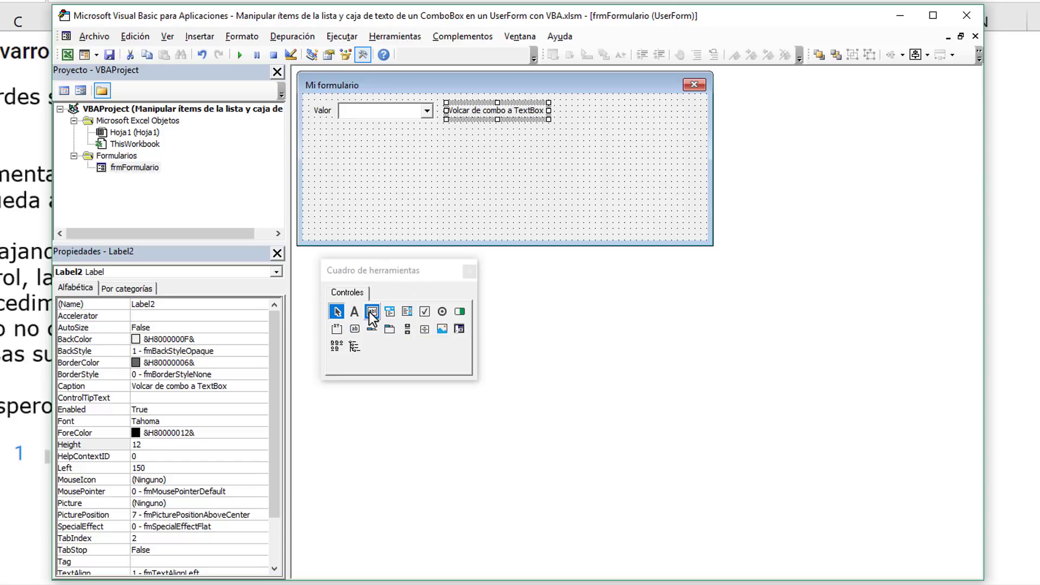
Add a TextBox named txtTexto, Width 100, at the form's upper right beside the label.
left_click(372, 312)
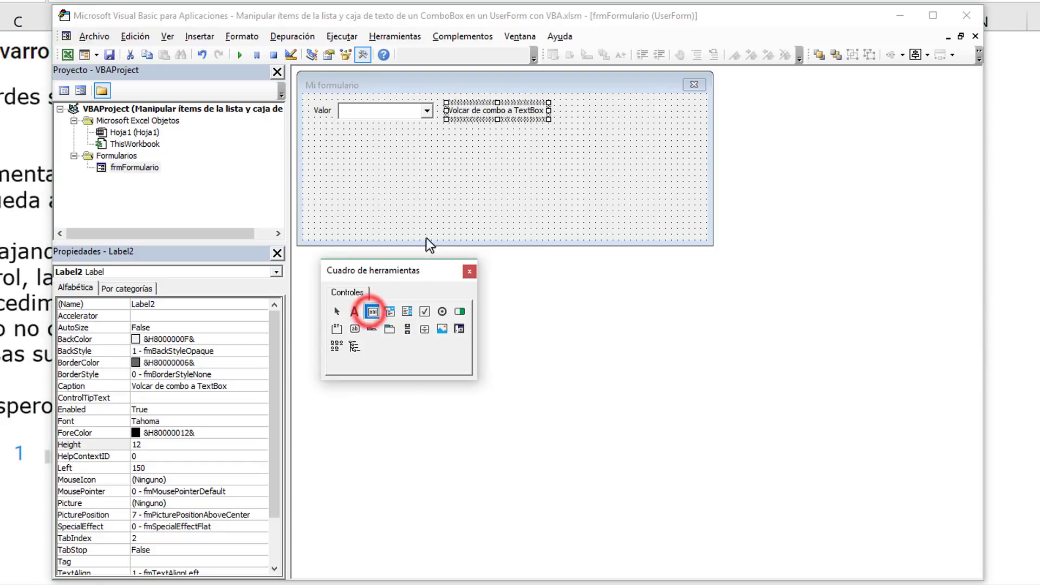
left_click(429, 168)
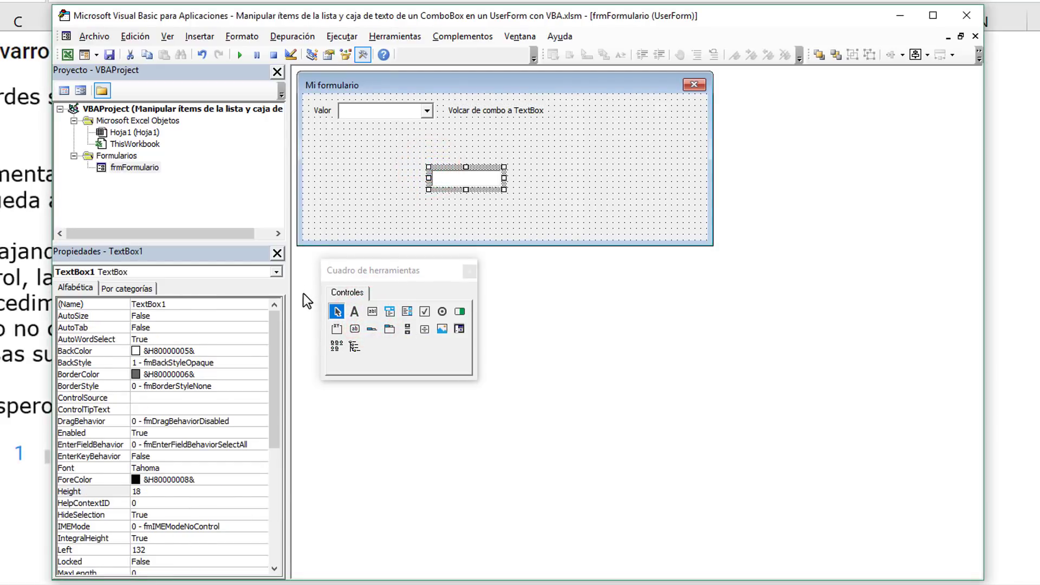
left_click(112, 304)
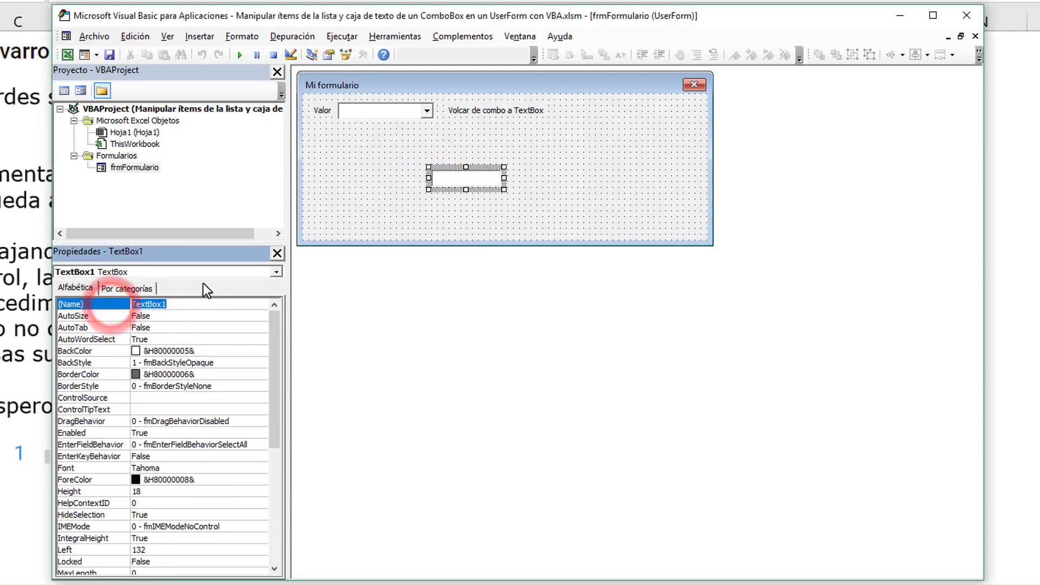
type("txtT")
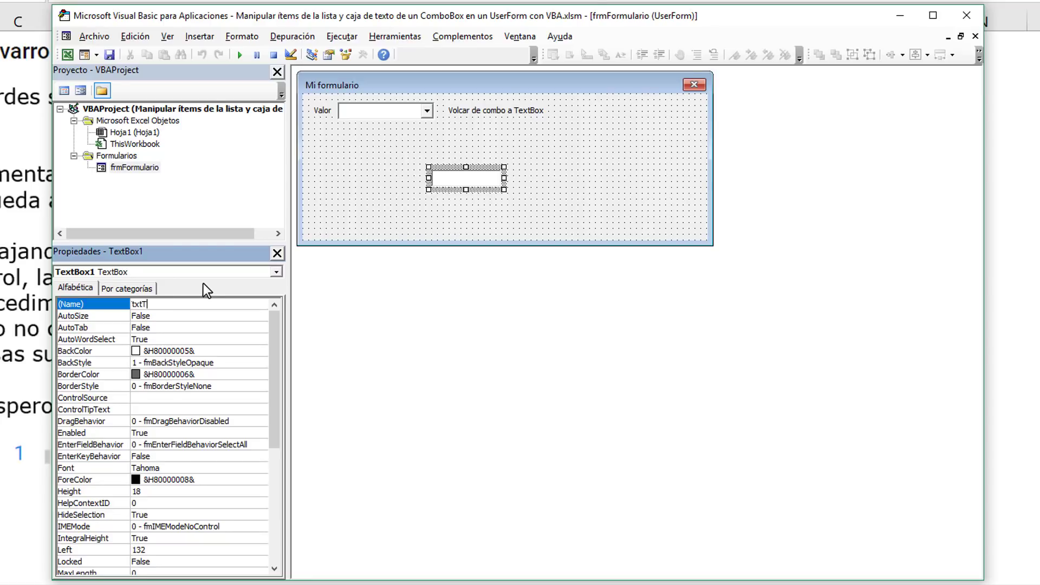
type("exto")
key("Return")
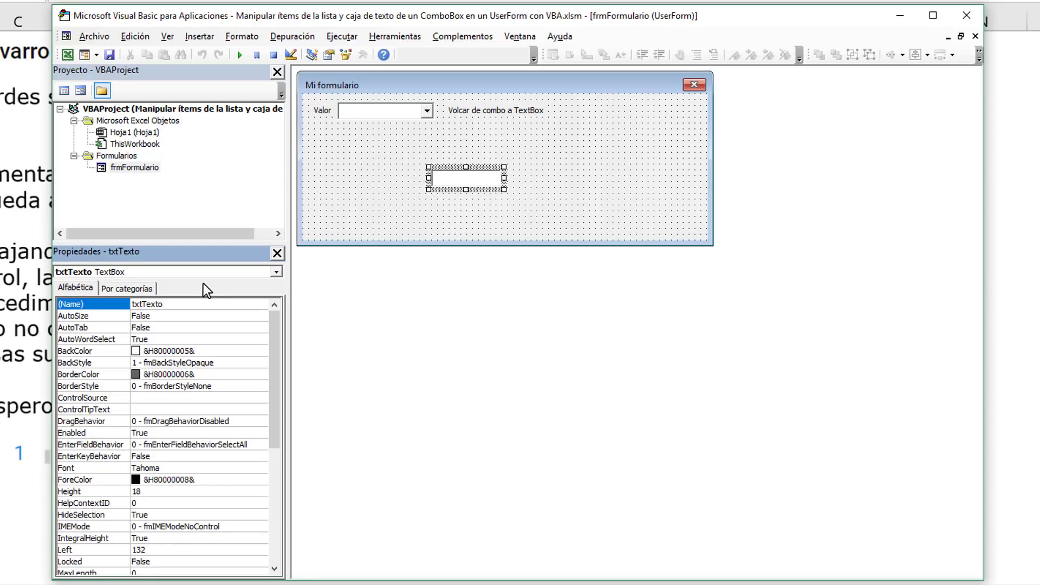
left_click_drag(275, 344, 275, 488)
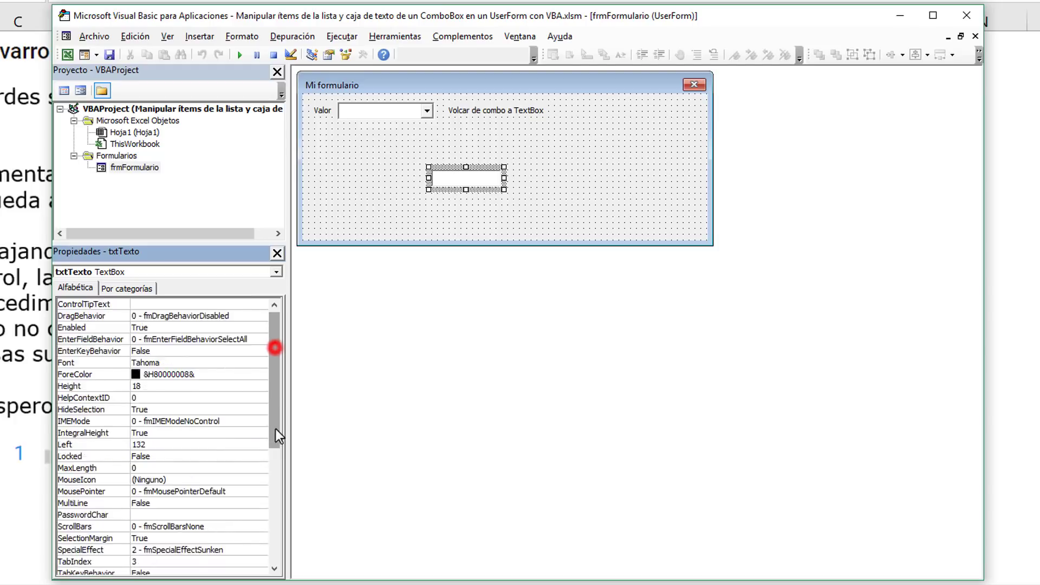
left_click(87, 550)
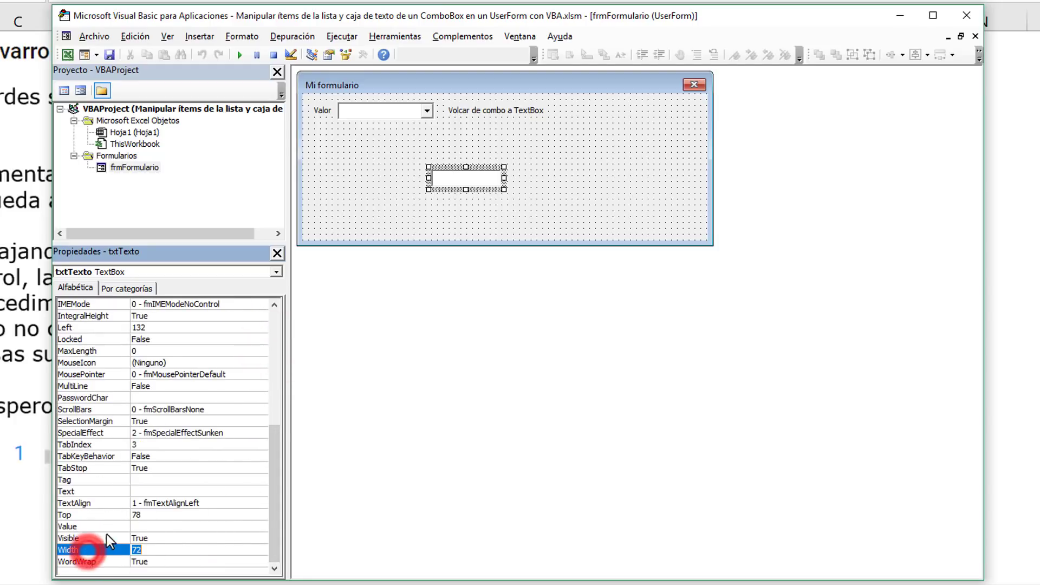
type("100")
key("Return")
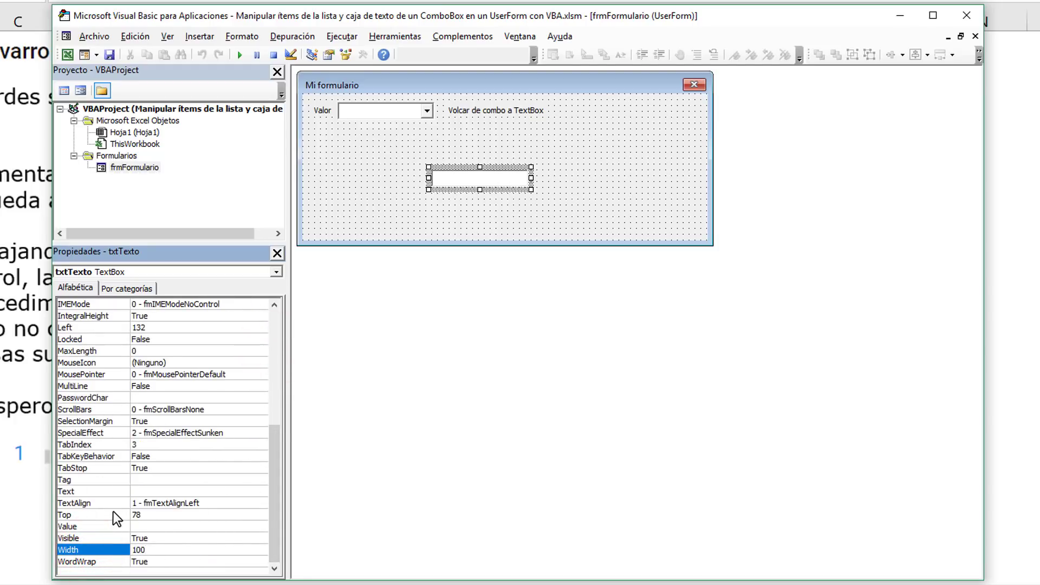
left_click_drag(434, 173, 565, 135)
Align the 'Volcar de combo a TextBox' label and txtTexto on their middles, then run Mi formulario.
left_click(515, 111, "ctrl")
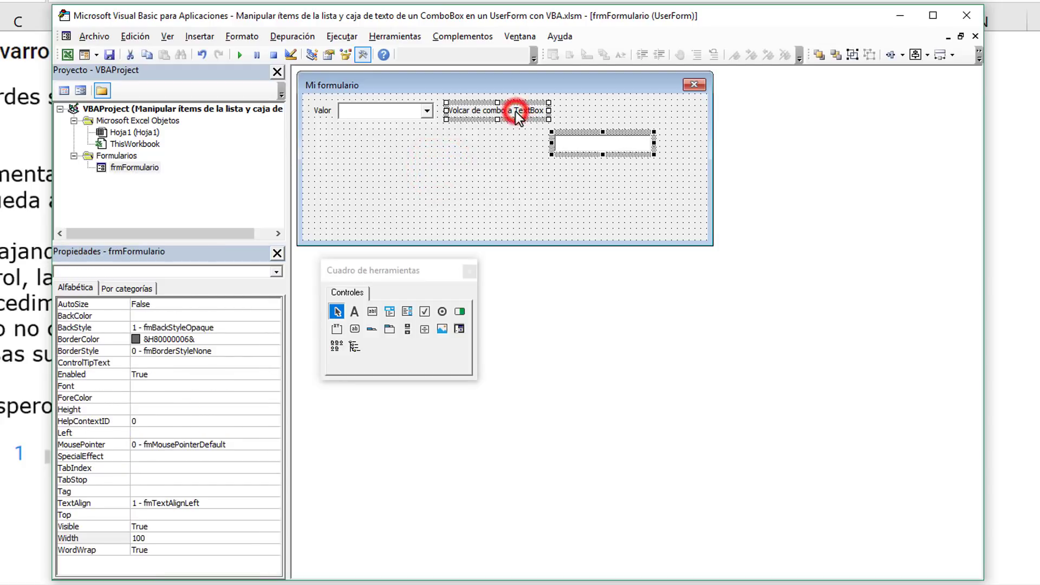
left_click(901, 56)
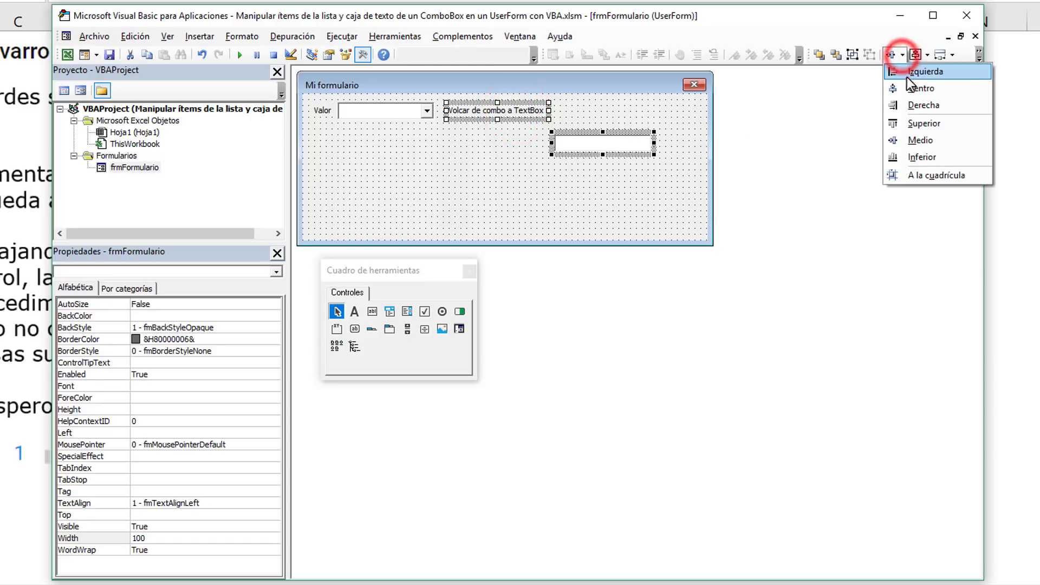
left_click(938, 139)
left_click(517, 135)
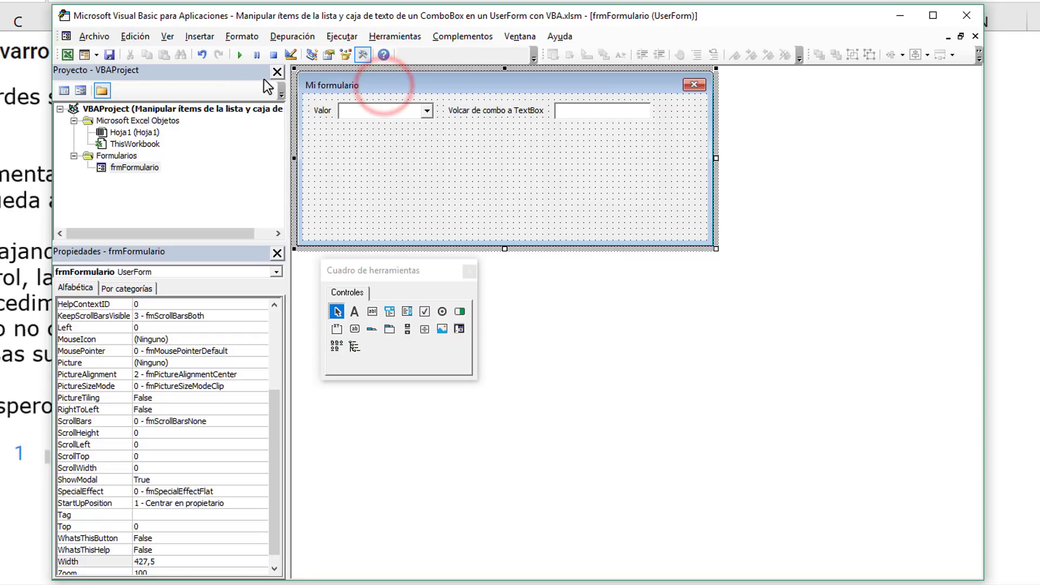
left_click(241, 56)
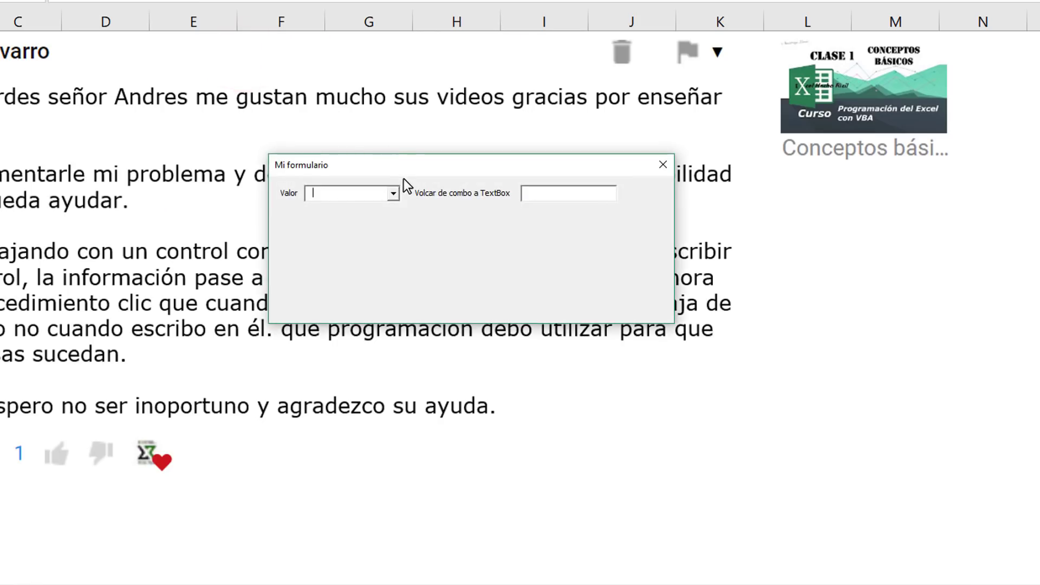
Find the Valor dropdown empty in the running form, then close Mi formulario.
left_click(394, 192)
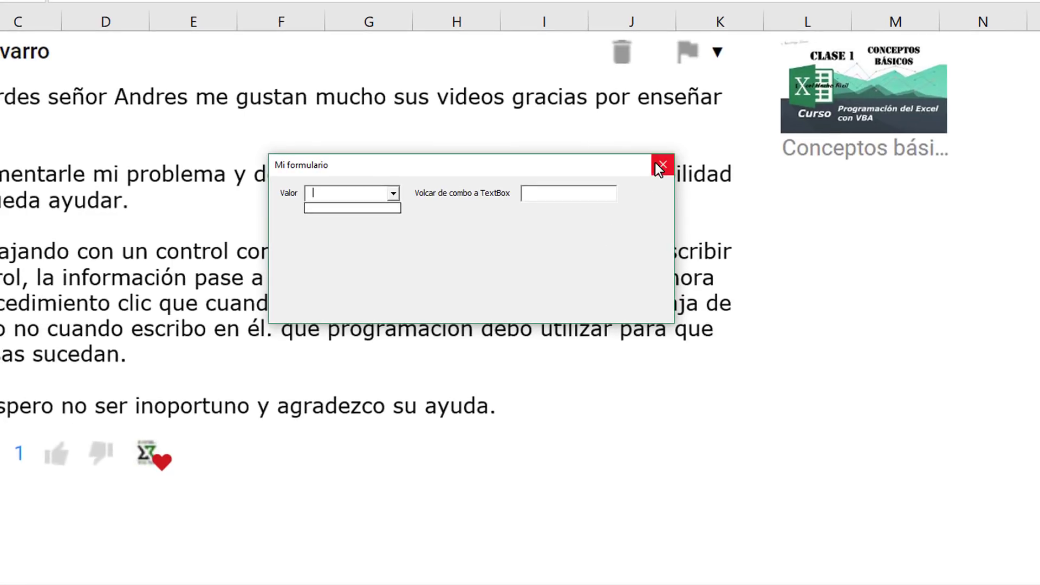
left_click(662, 165)
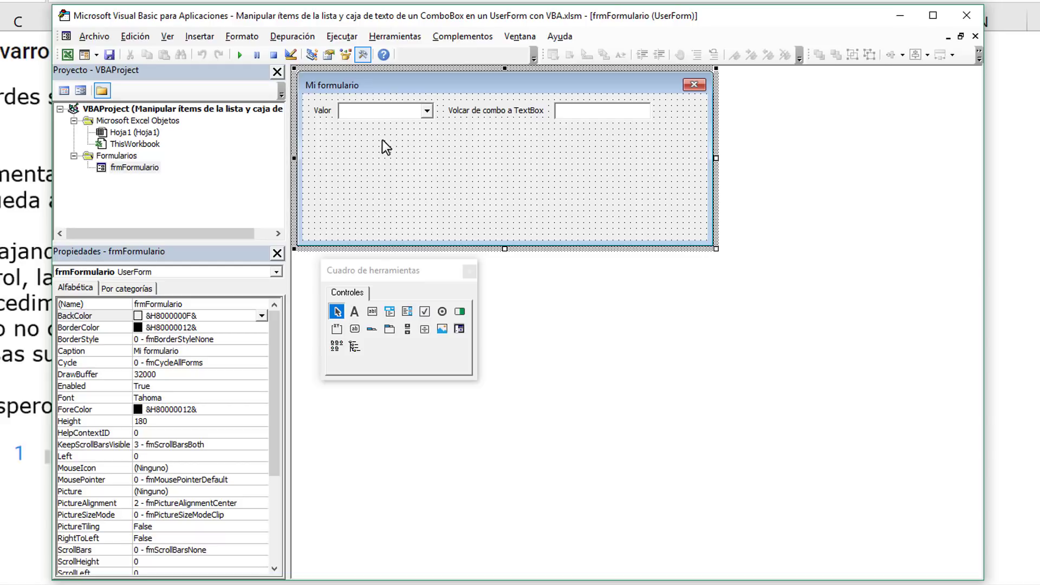
Insert a new standard module and rename it from Módulo1 to MiModulo.
left_click(200, 37)
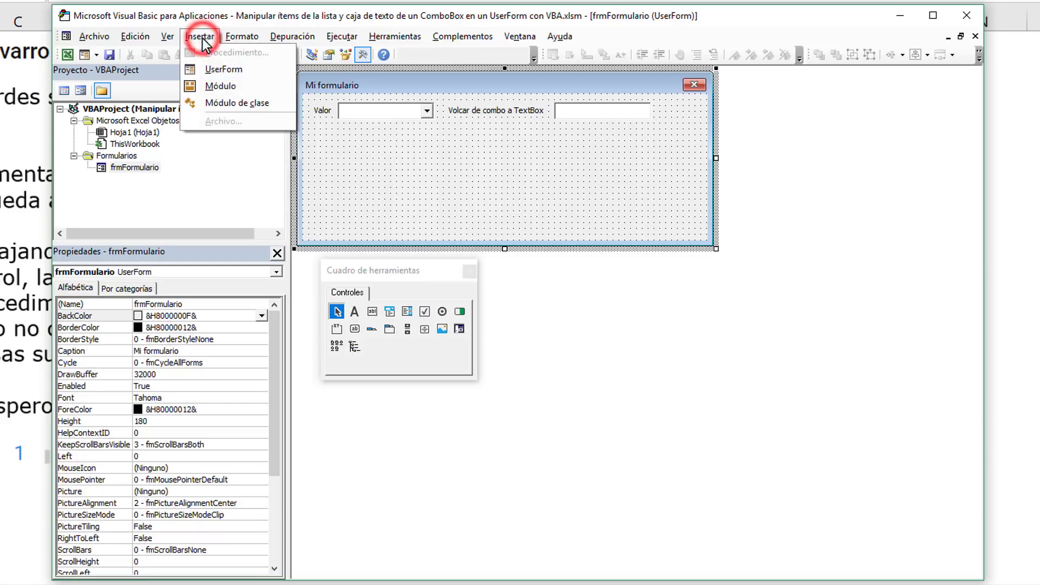
left_click(247, 86)
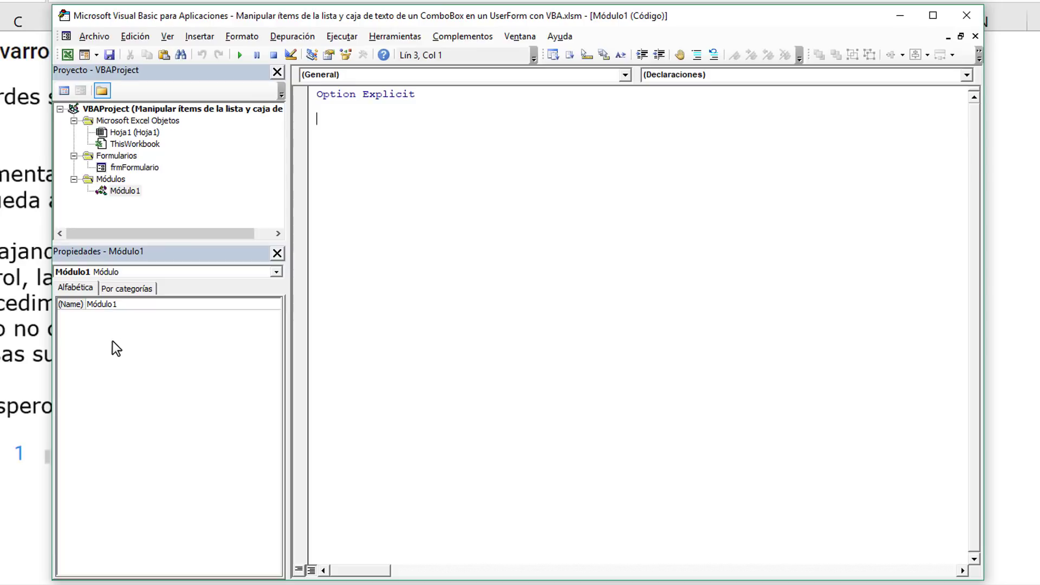
left_click(71, 307)
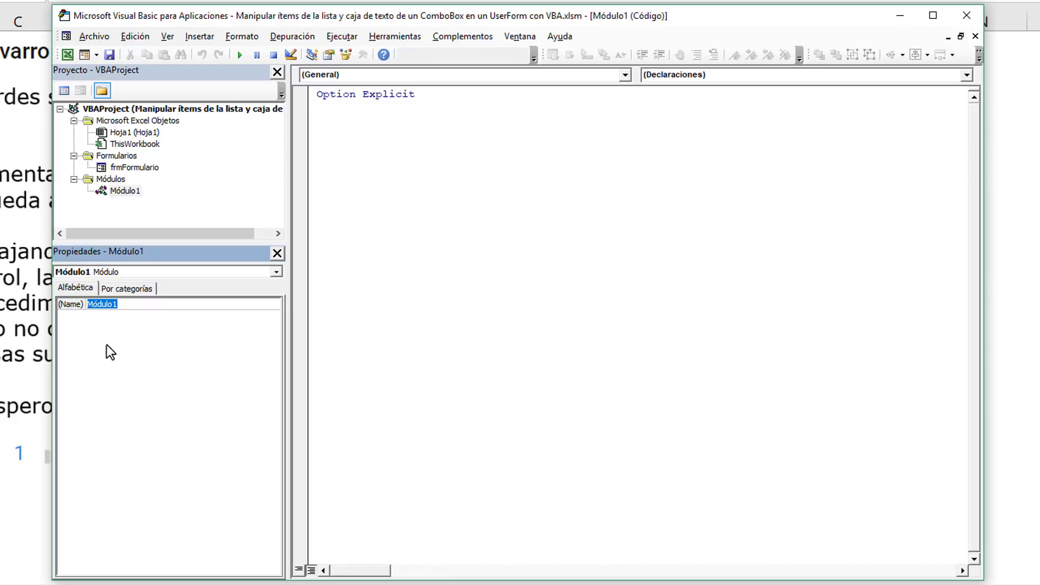
type("Mi")
type("M")
type("odulo")
key("Return")
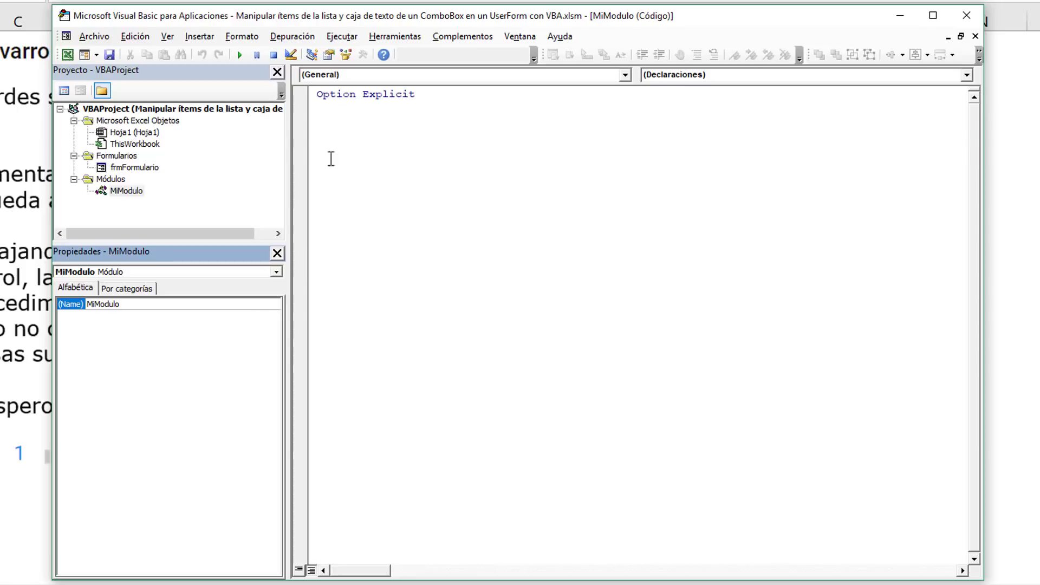
Declare a Sub CargarCombo() procedure in MiModulo.
left_click(331, 119)
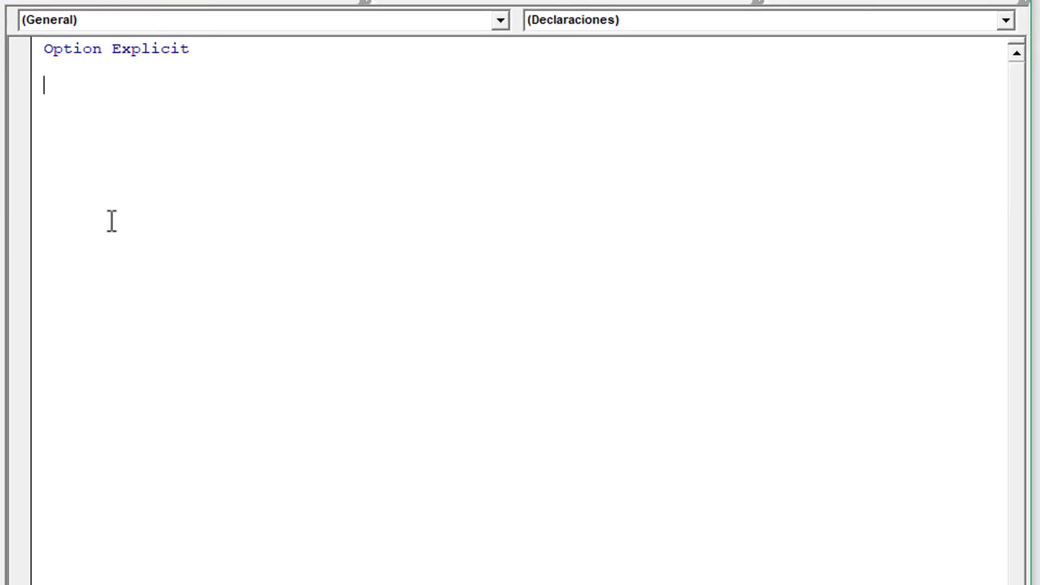
type("sub")
type("Cargar")
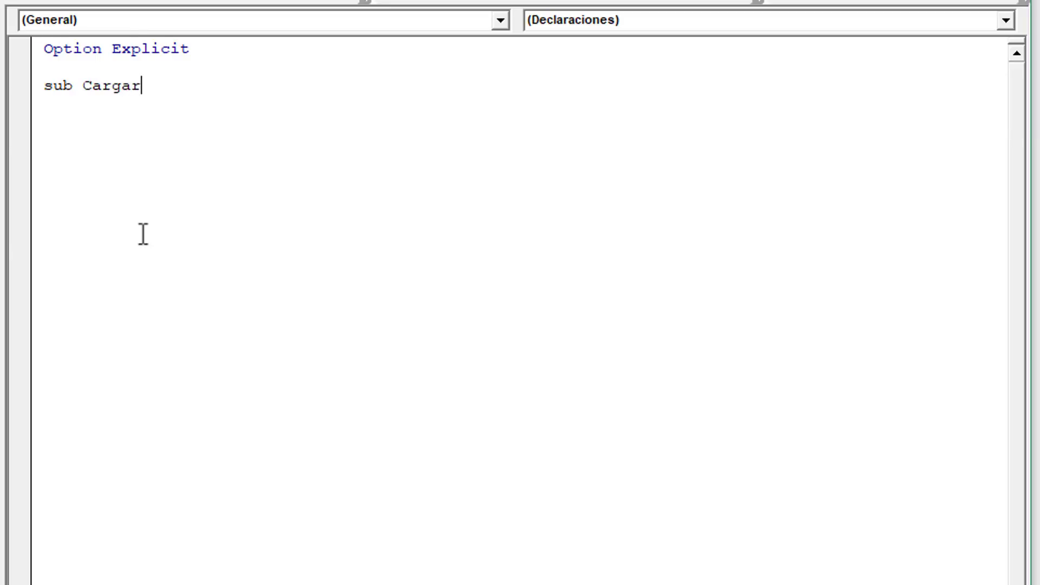
type("Comb")
type("o()")
key("Return")
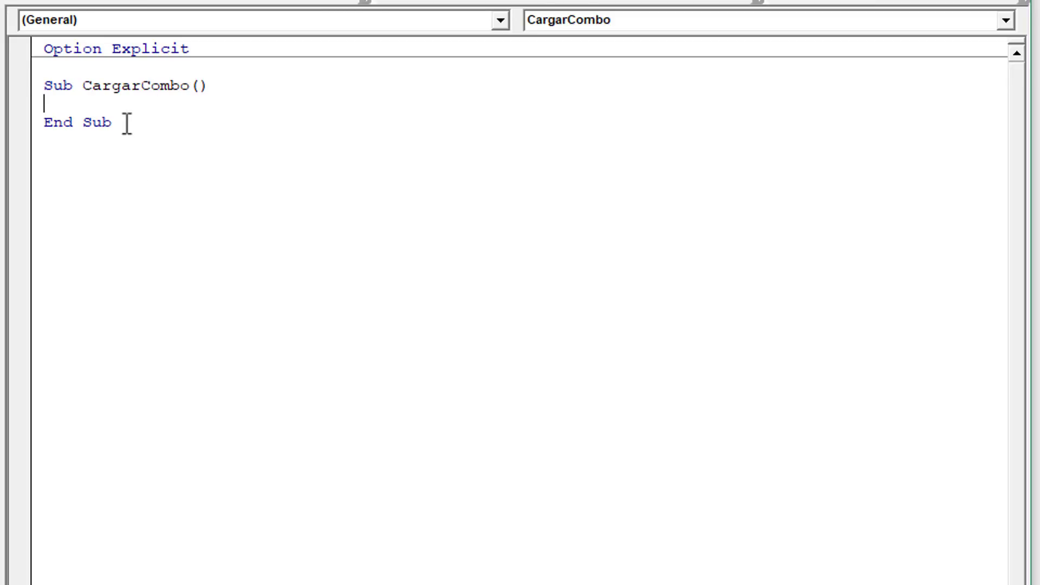
left_click_drag(46, 85, 75, 86)
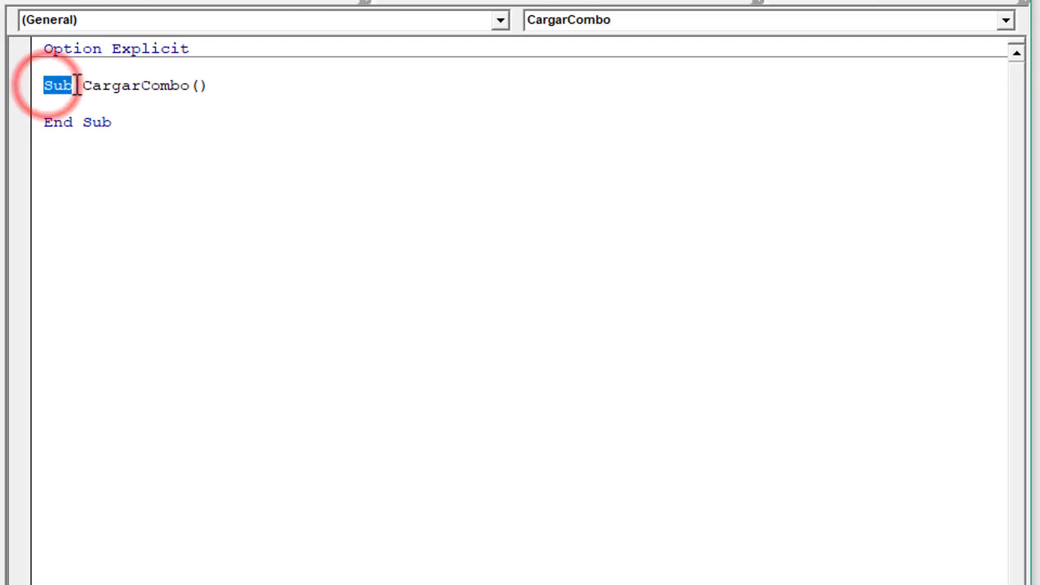
left_click_drag(114, 122, 45, 125)
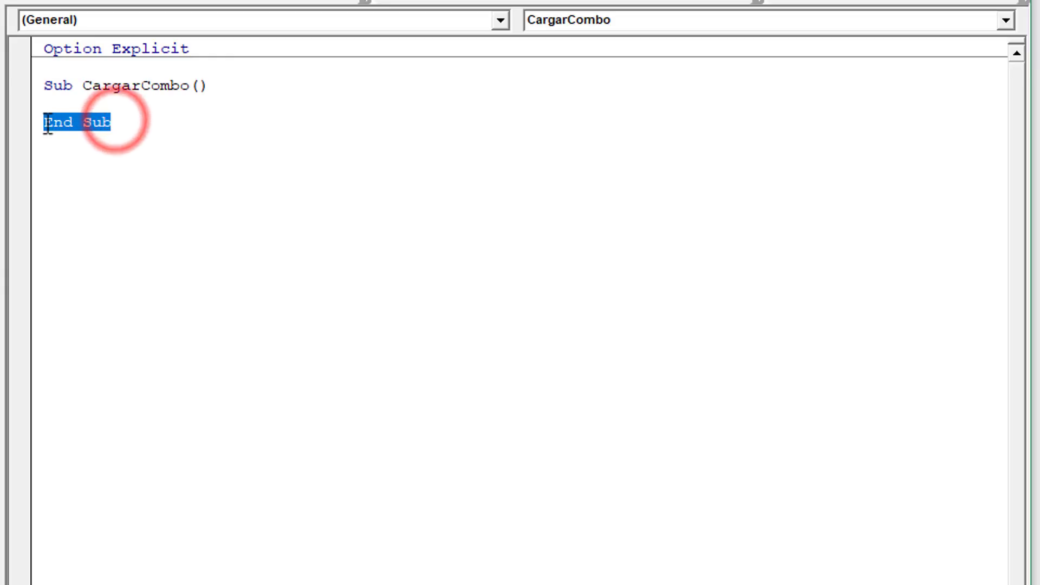
left_click(150, 106)
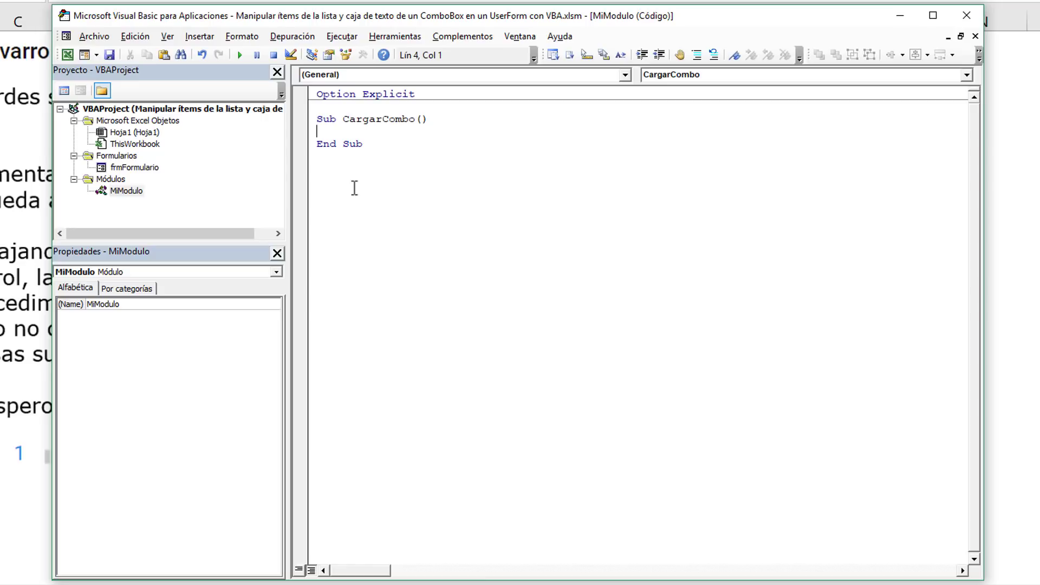
key("Tab")
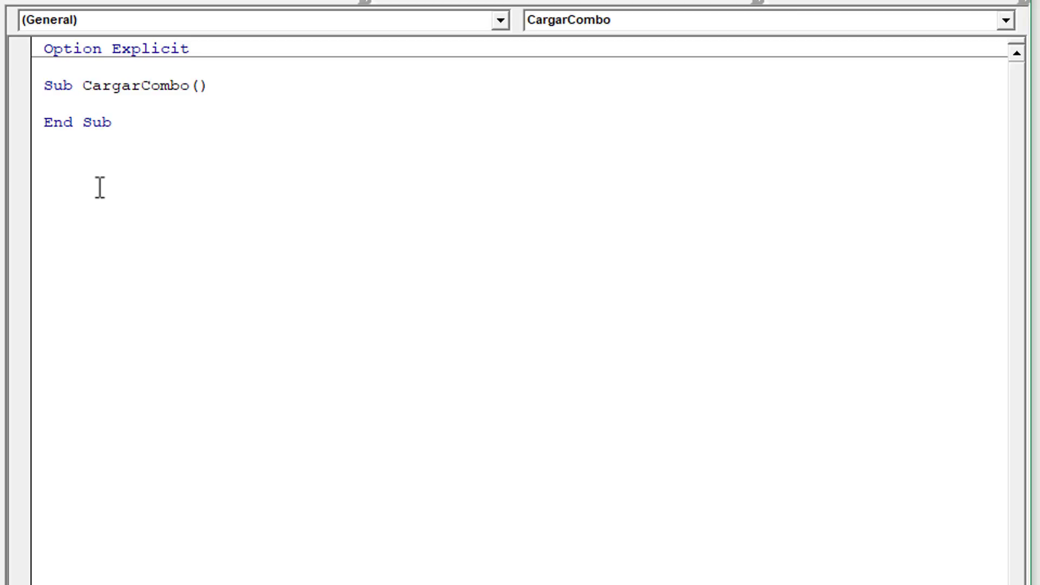
Add Dim i As Long and a For i = 1 To 10 … Next i loop.
type("dim")
type("i ")
type("as lon")
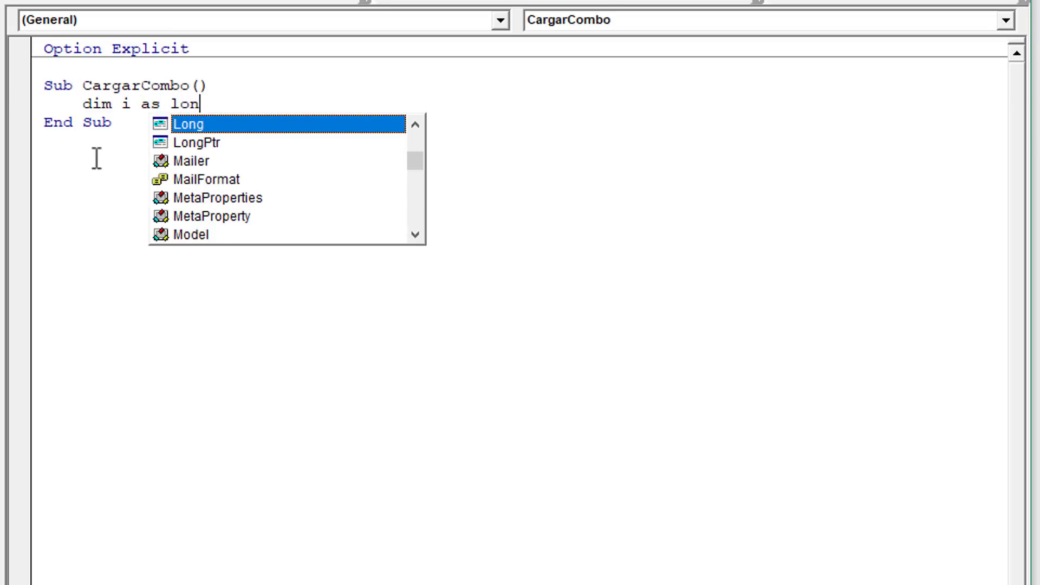
key("Tab")
key("Return")
key("Return")
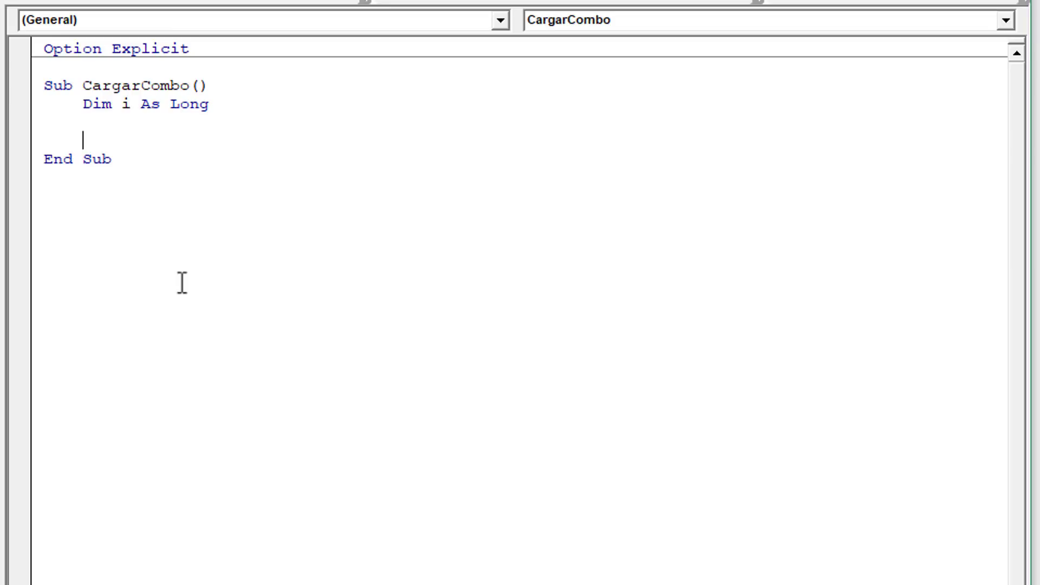
type("for")
type("i=1")
type(" to ")
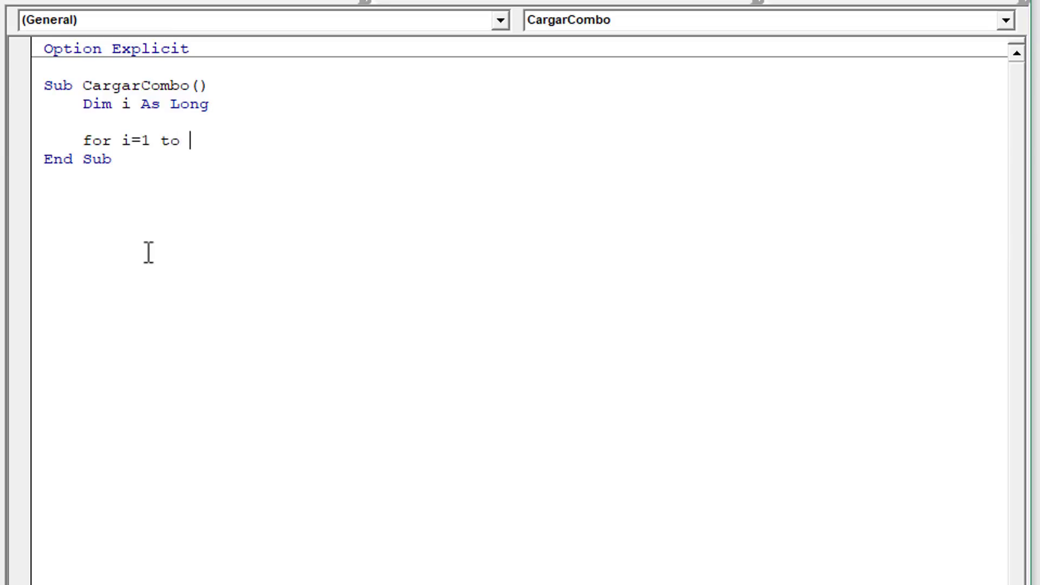
type("10")
key("Return")
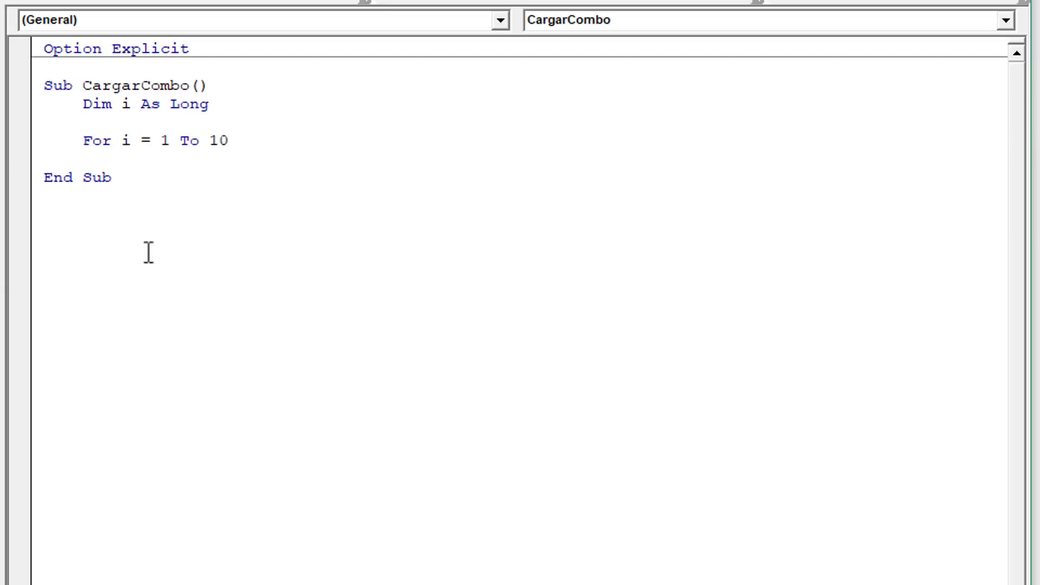
type("next ")
type("i")
Write frmFormulario.cboCombo.AddItem i inside the loop.
left_click(243, 143)
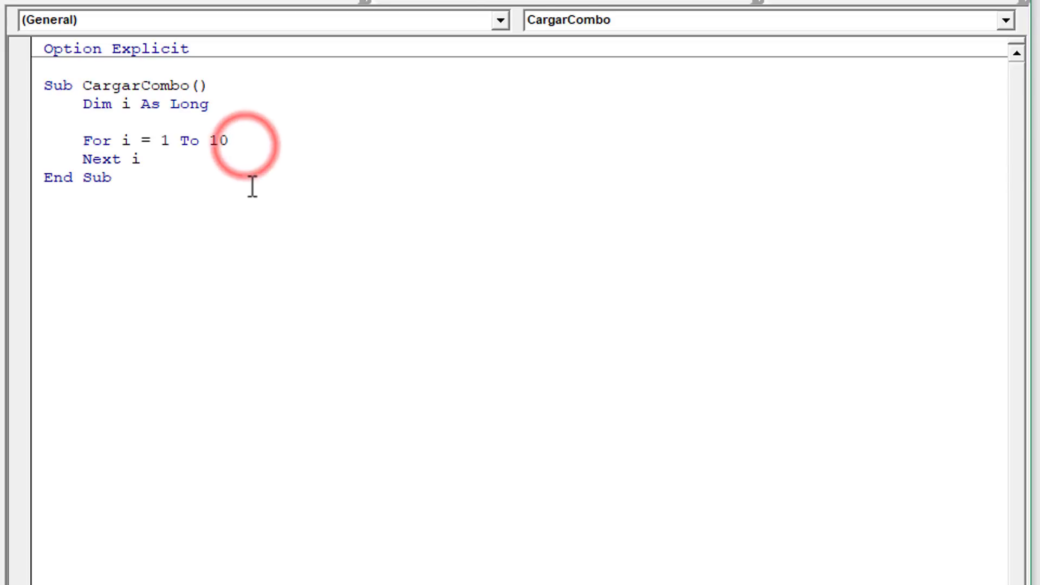
key("Return")
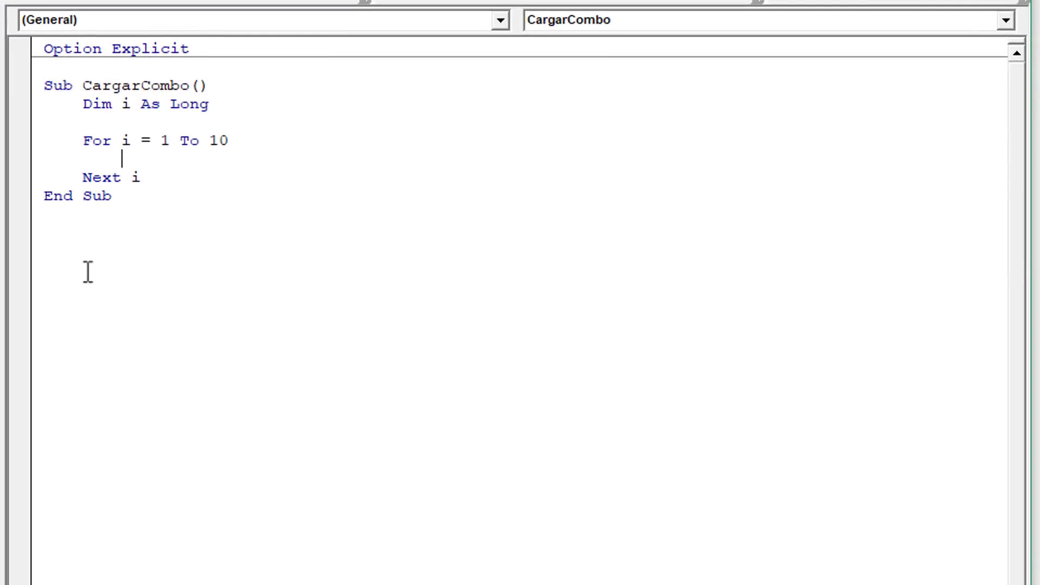
type("f")
type("rm")
type("form,")
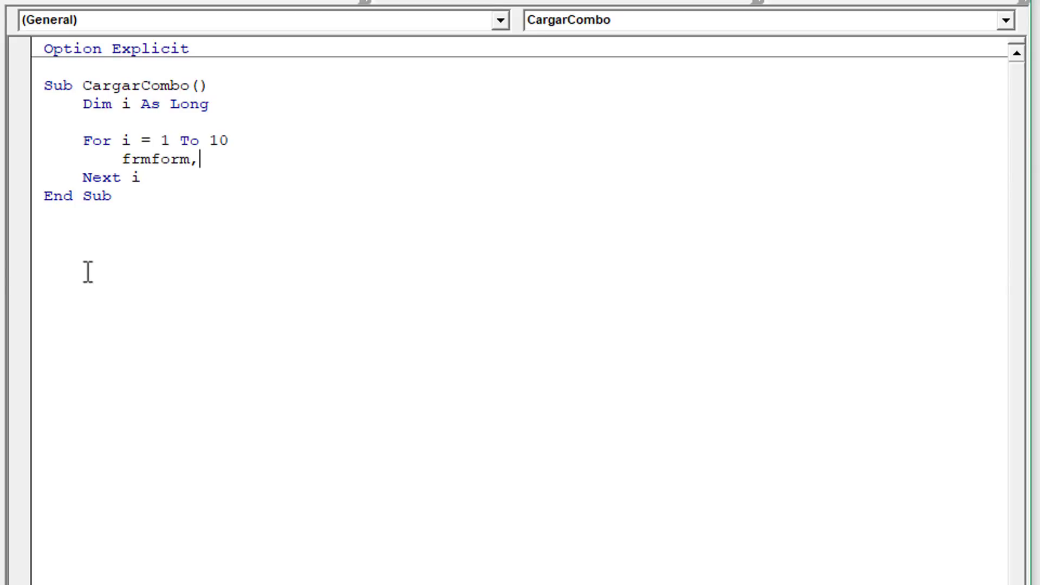
key("BackSpace")
type("u")
type("lario.")
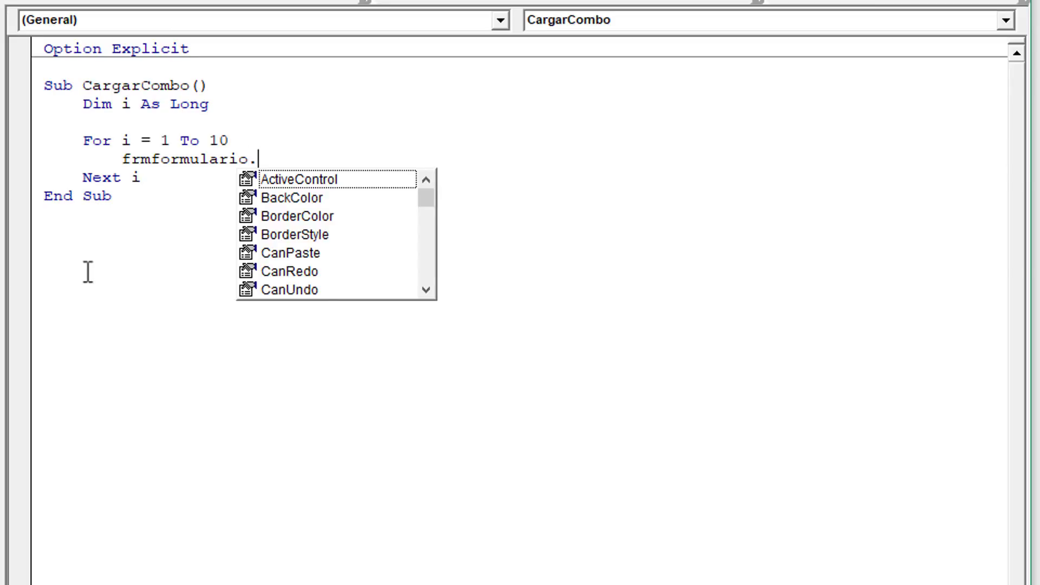
type("cbo")
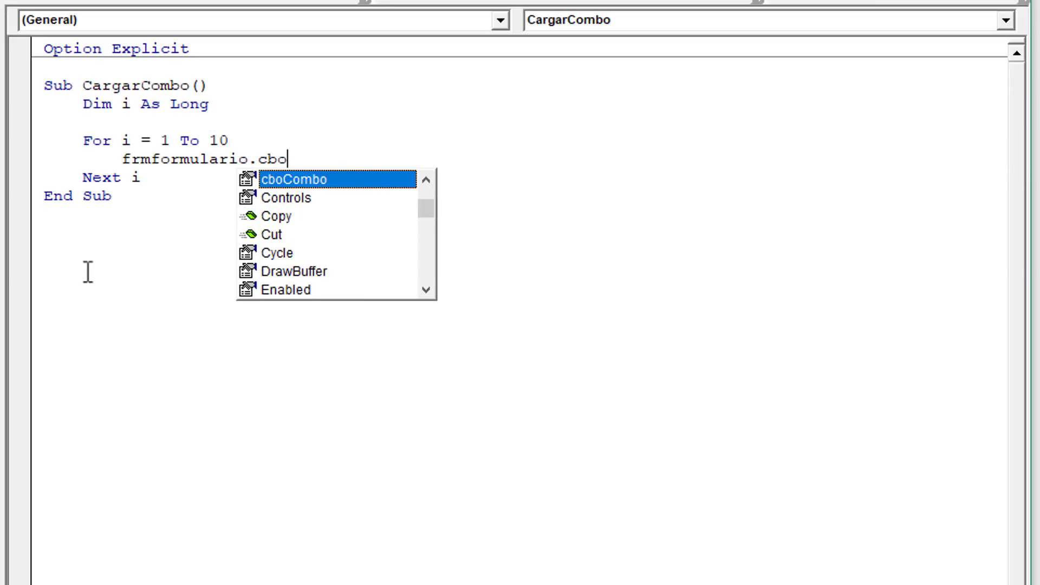
double_click(316, 179)
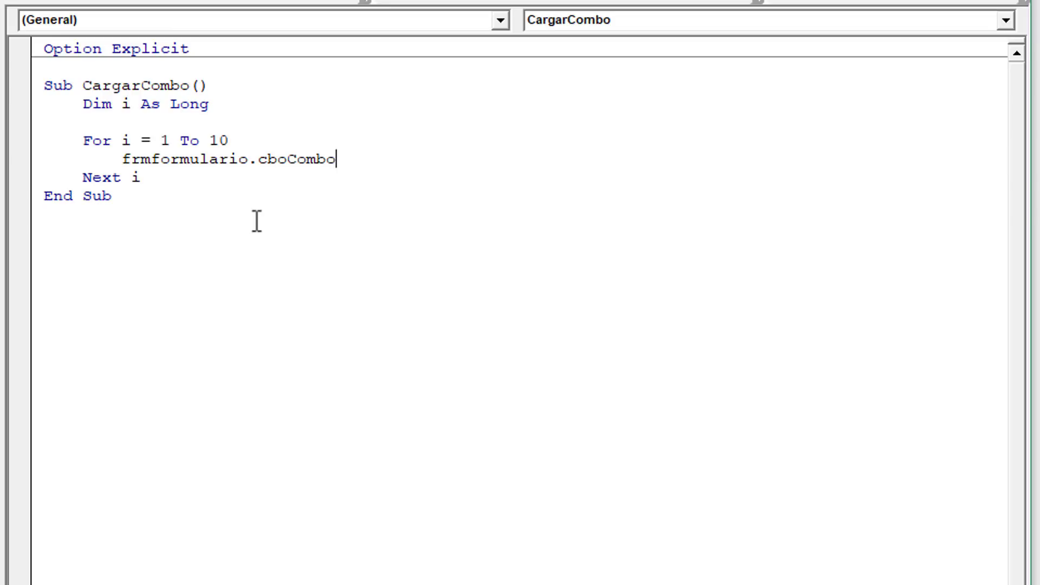
type(".aD")
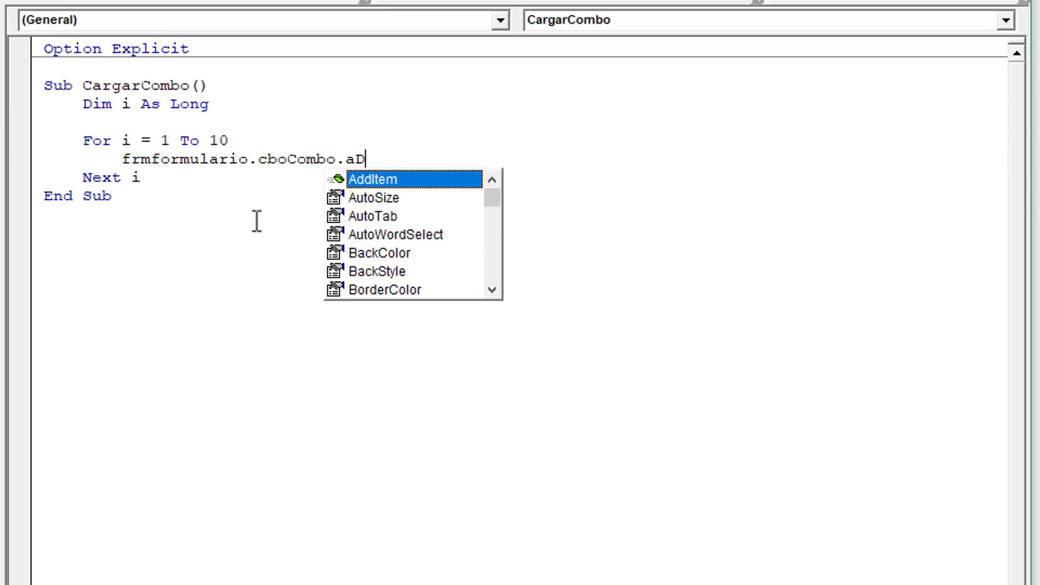
key("Tab")
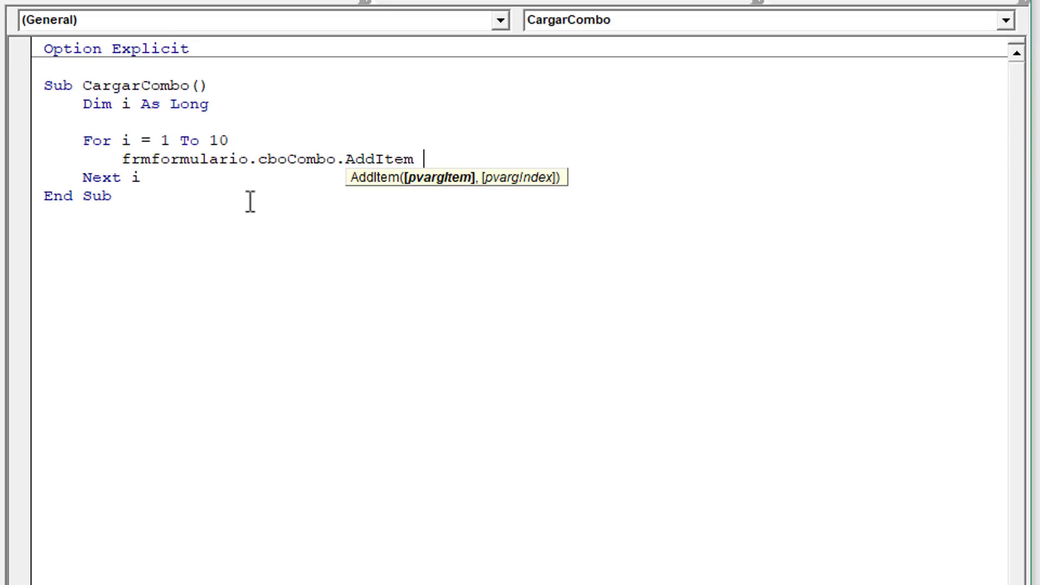
type("1")
key("BackSpace")
type("i")
left_click(195, 193)
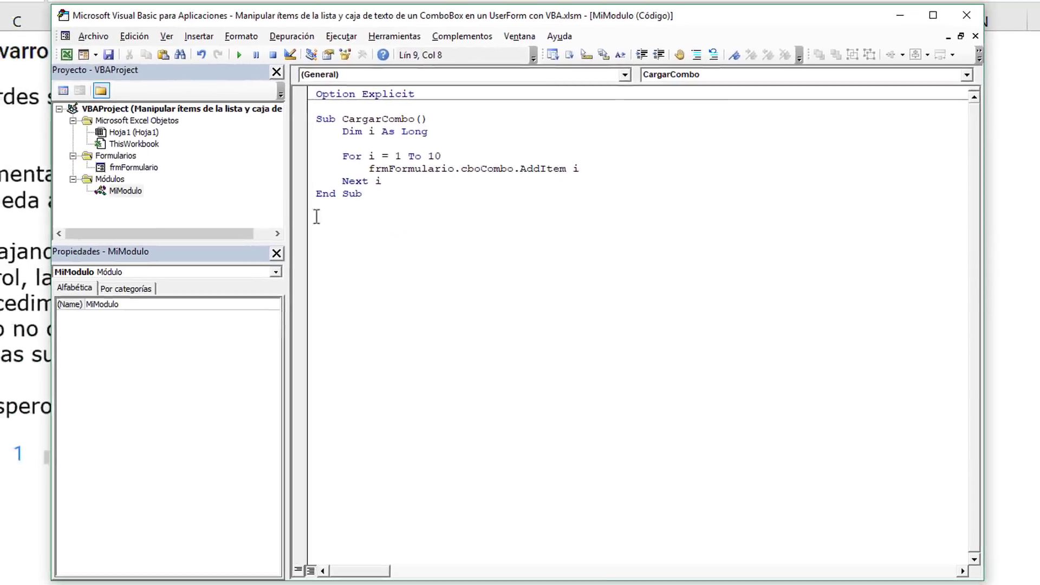
Reopen frmFormulario, run it, find the Valor list still empty, and close it.
double_click(133, 167)
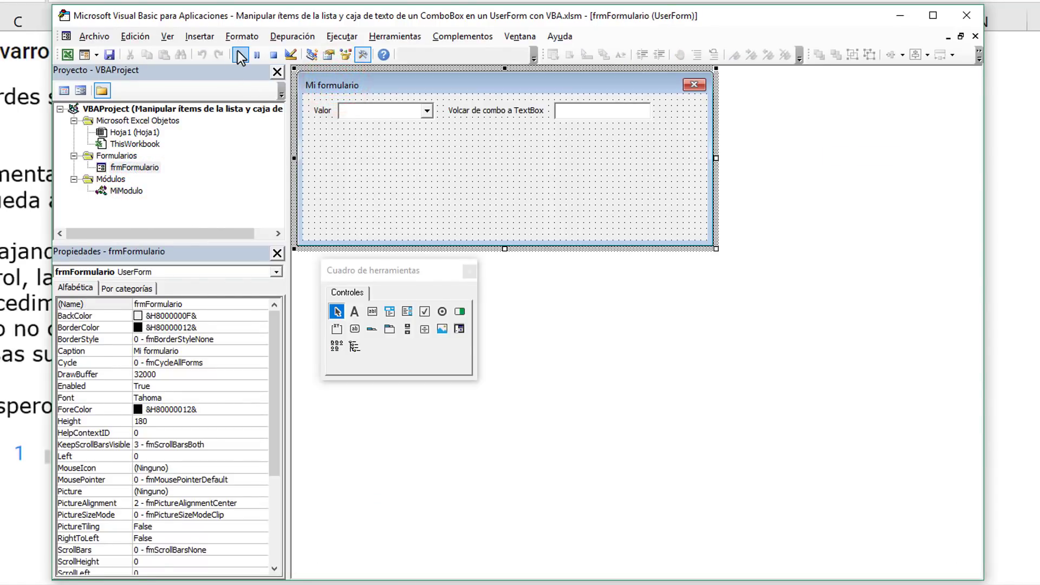
left_click(238, 54)
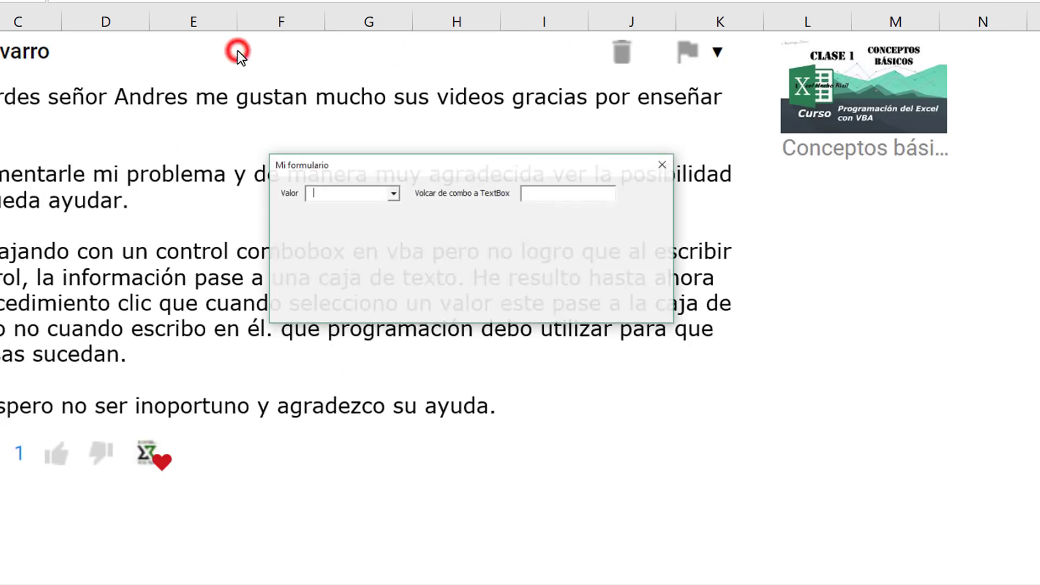
left_click(395, 196)
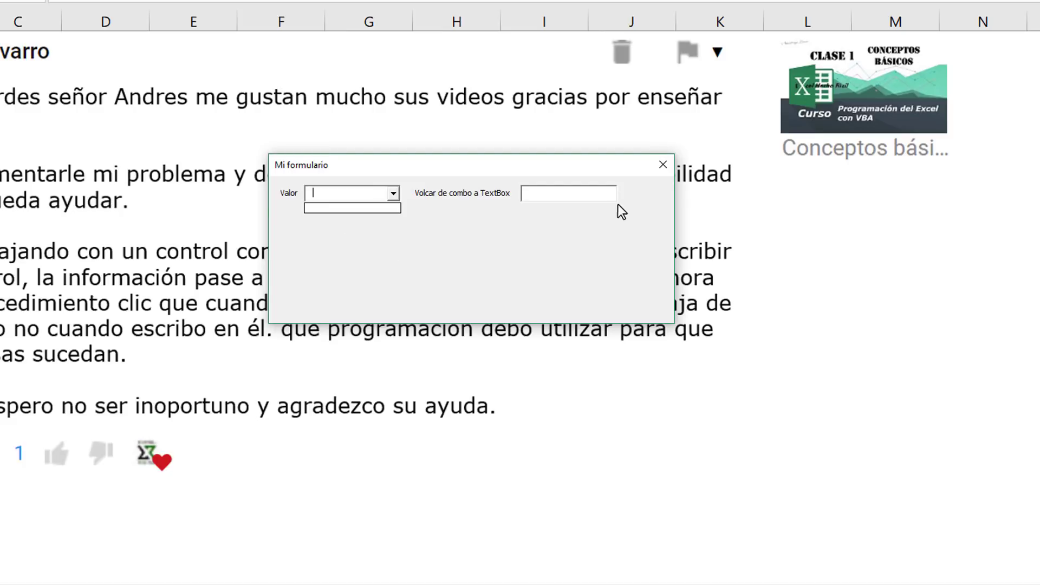
left_click(661, 168)
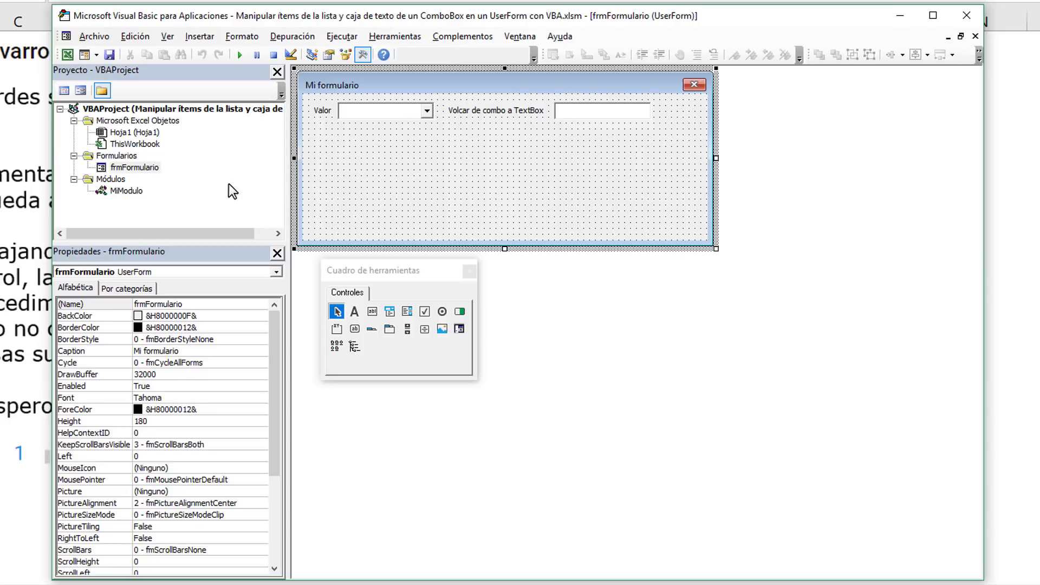
Open frmFormulario's code and create an empty UserForm_Initialize procedure.
right_click(151, 168)
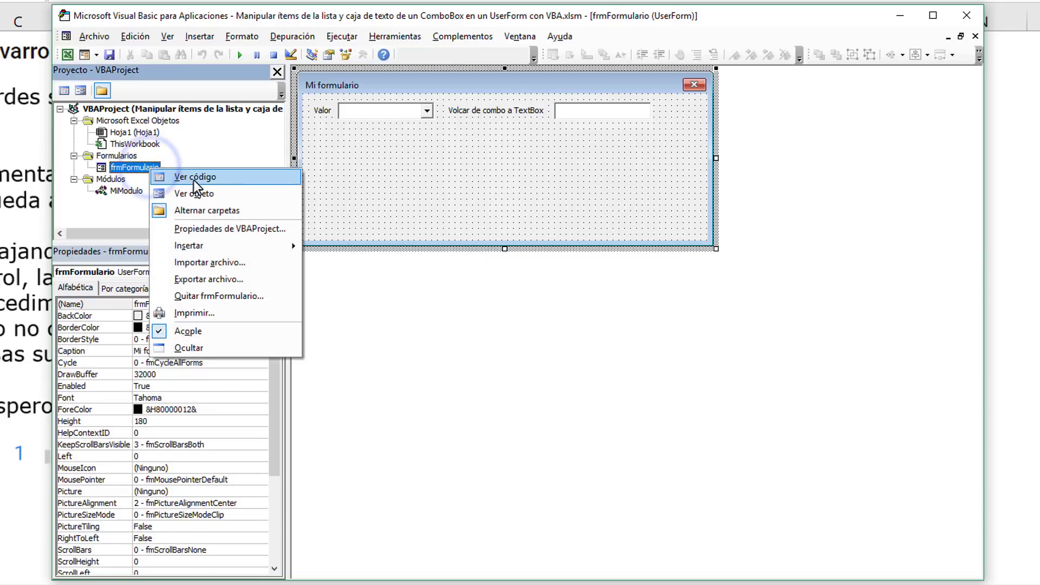
left_click(232, 180)
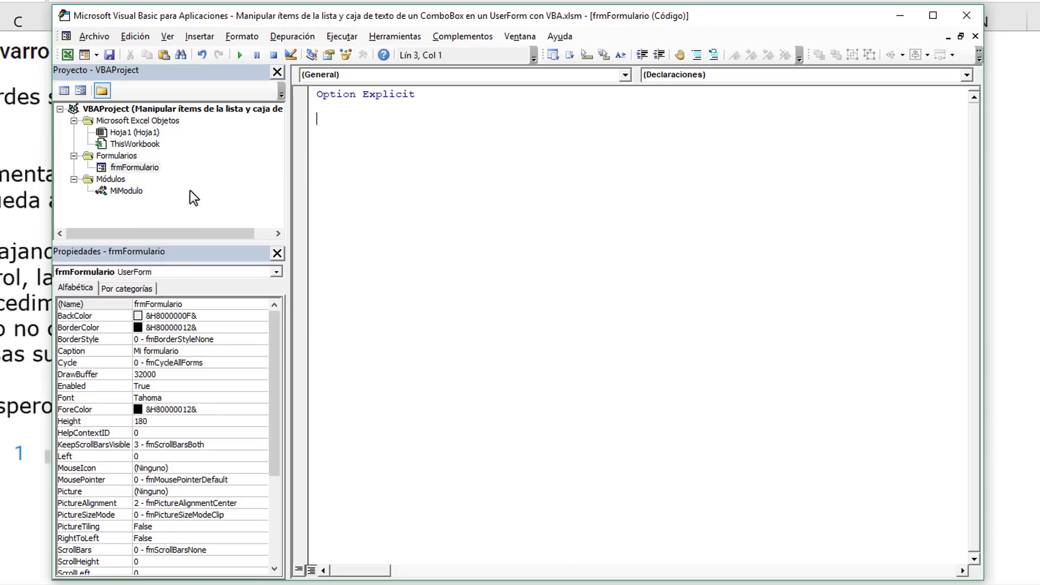
right_click(153, 168)
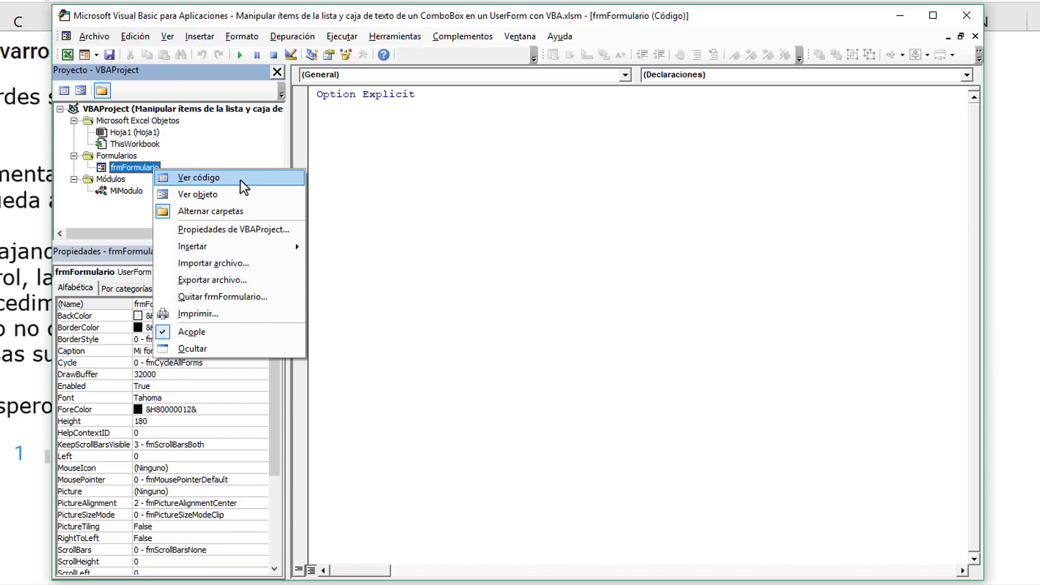
left_click(240, 180)
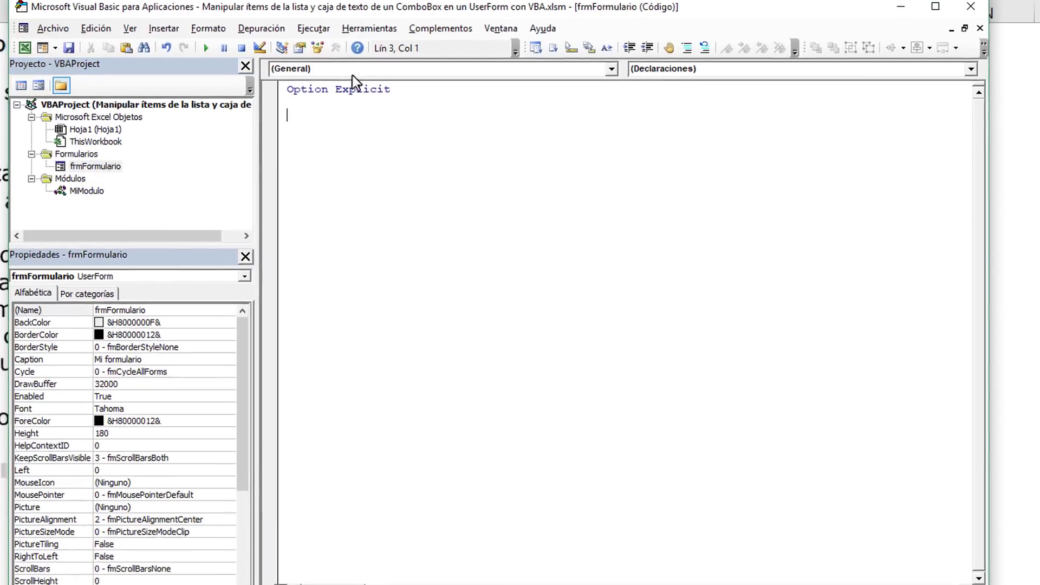
left_click(377, 76)
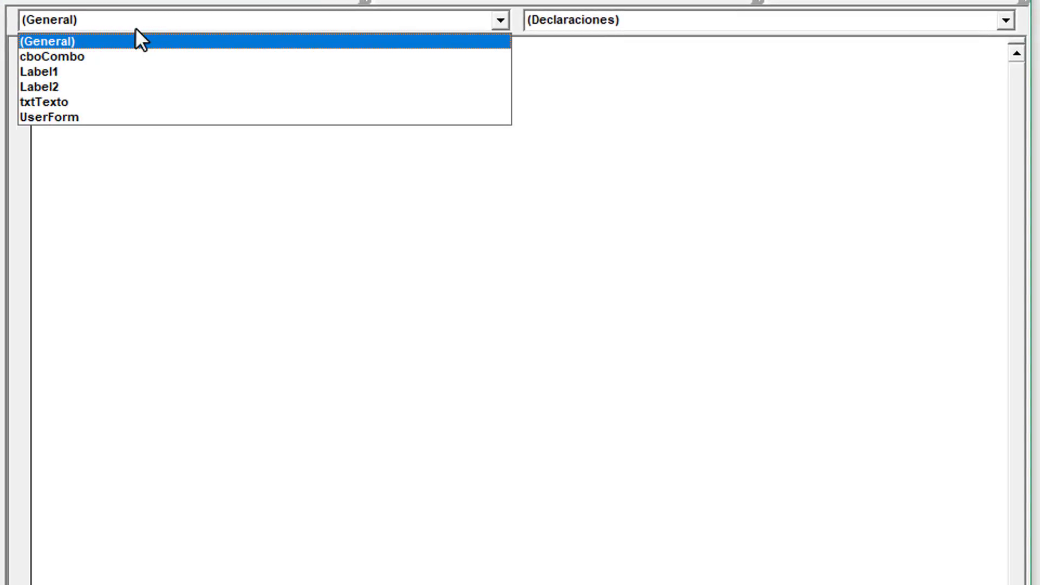
left_click(115, 113)
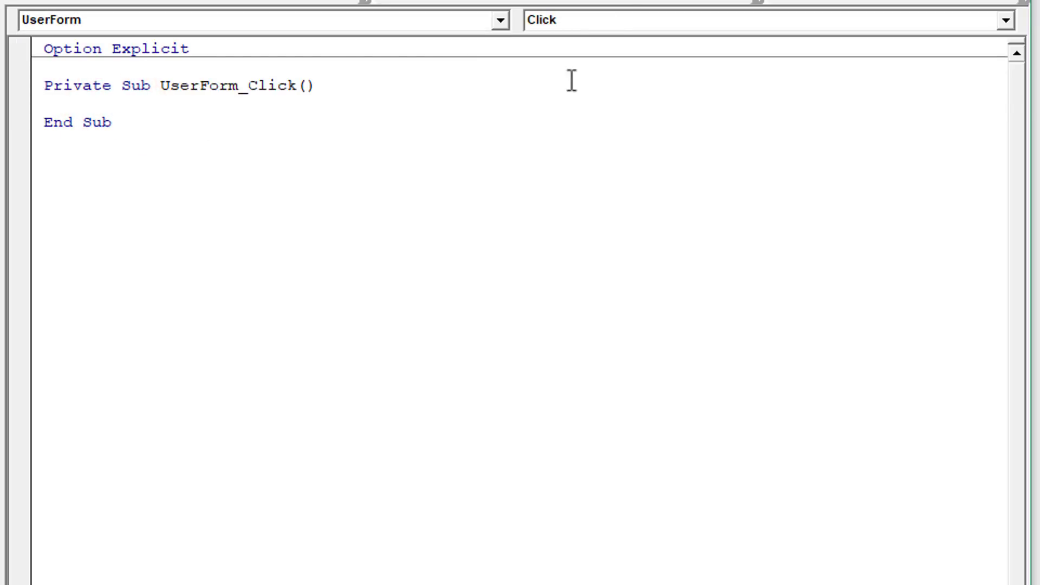
left_click(590, 15)
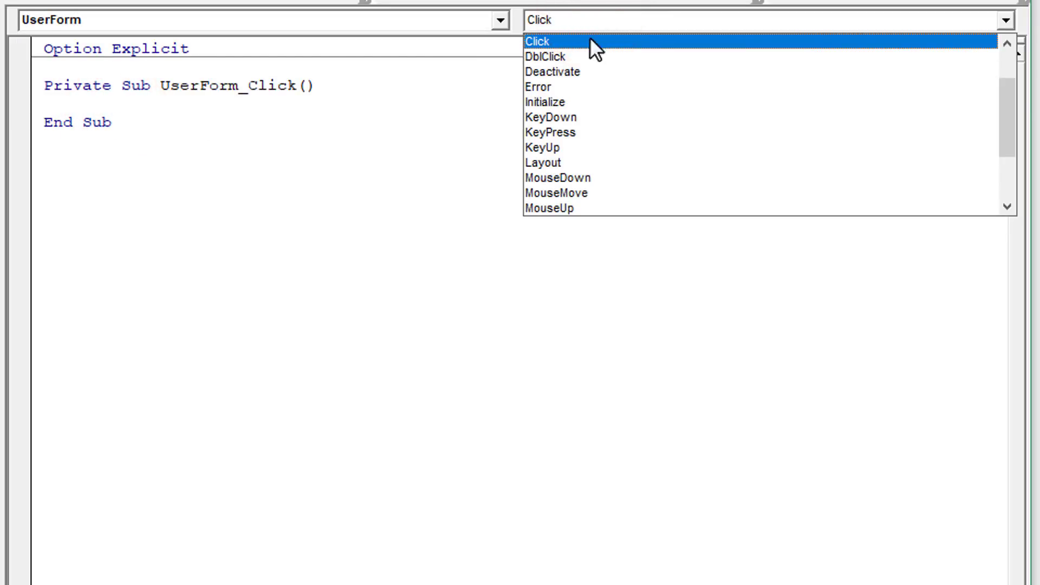
left_click(590, 102)
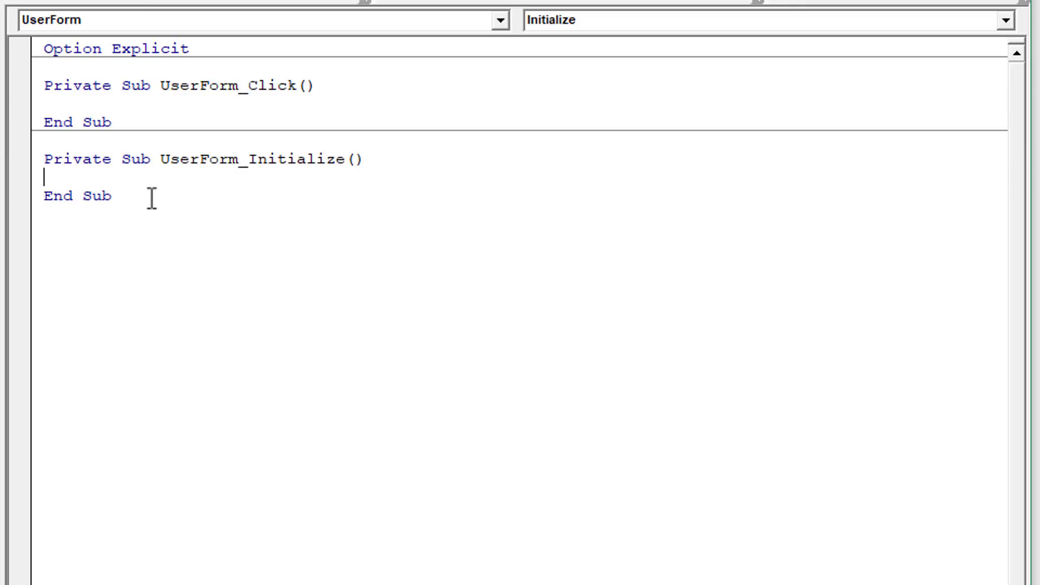
Delete the UserForm_Click stub and its leftover blank lines.
left_click_drag(126, 123, 43, 88)
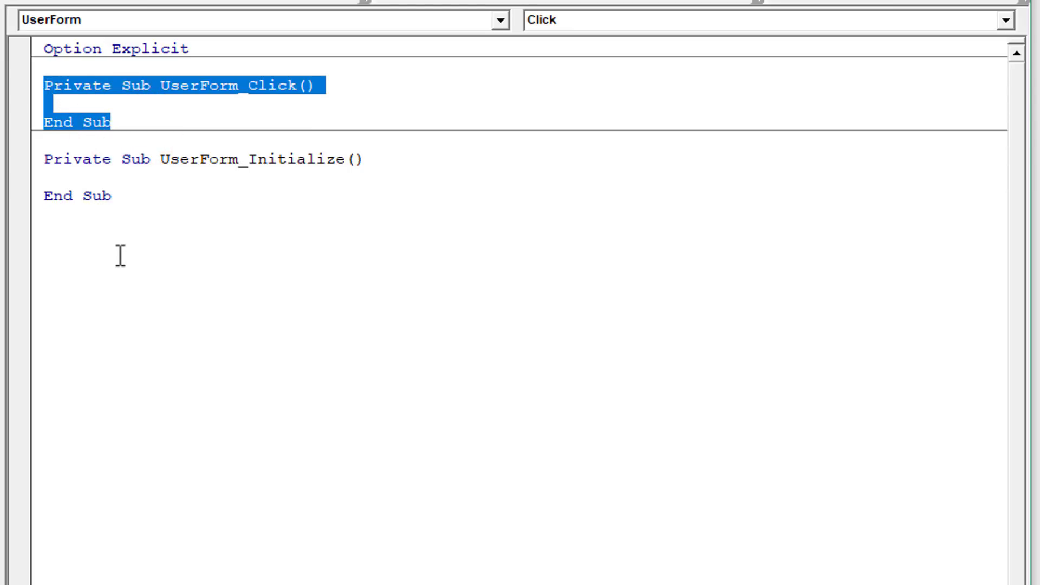
key("Delete")
key("Down")
key("Down")
key("BackSpace")
key("BackSpace")
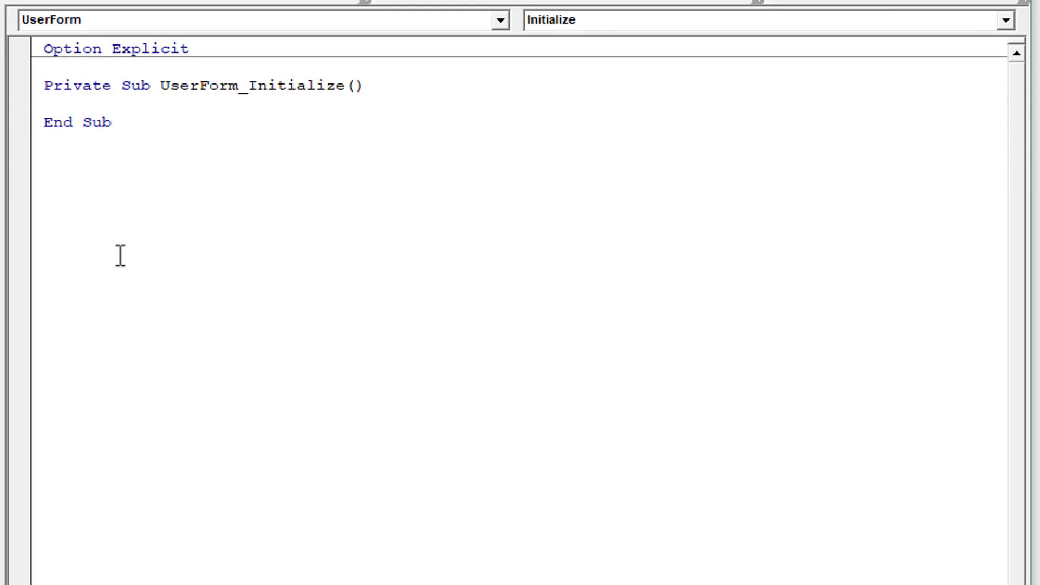
Add 'Call mimodulo.CargarCombo' to UserForm_Initialize and reopen the Mi formulario designer.
left_click(130, 103)
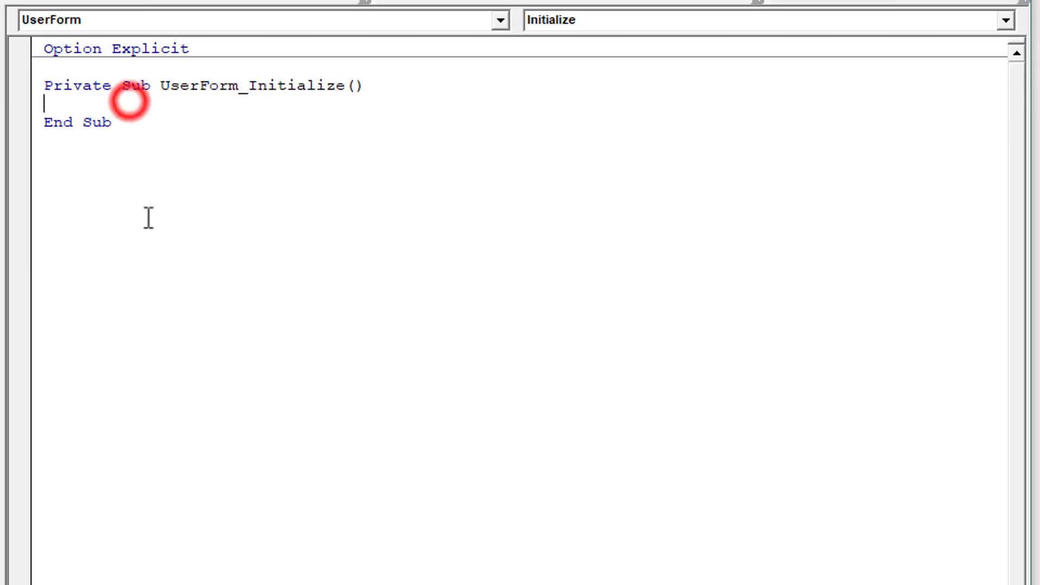
key("Tab")
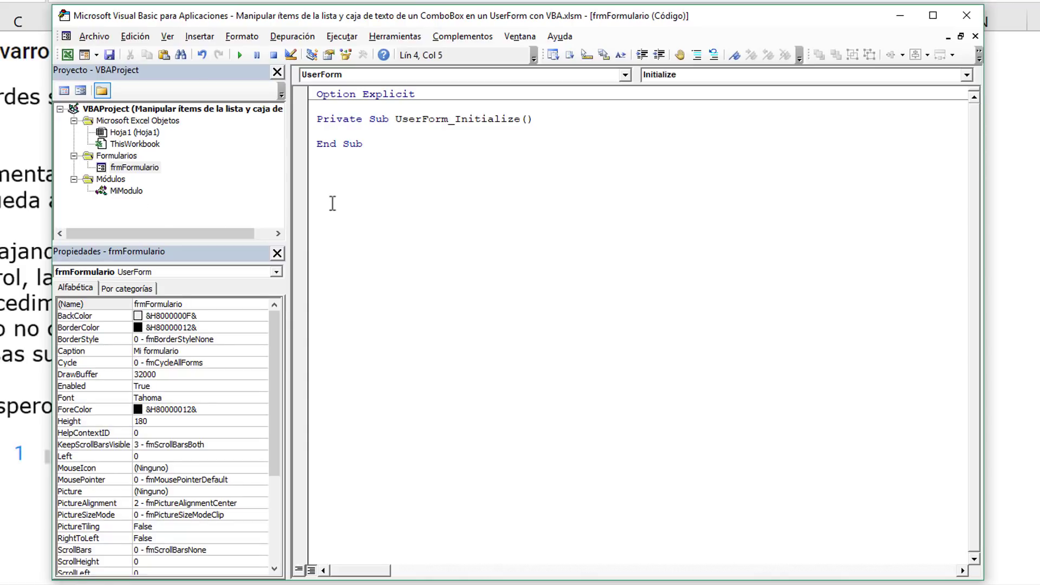
type("call")
type("m")
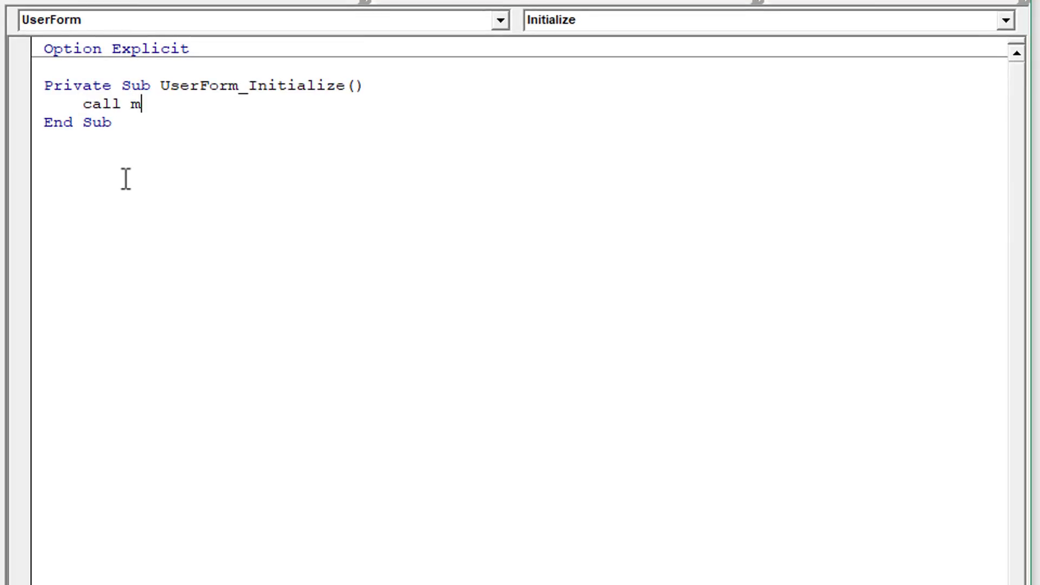
type("idolulo")
key("BackSpace")
key("BackSpace")
key("BackSpace")
key("BackSpace")
key("BackSpace")
type("modu")
type("lo.")
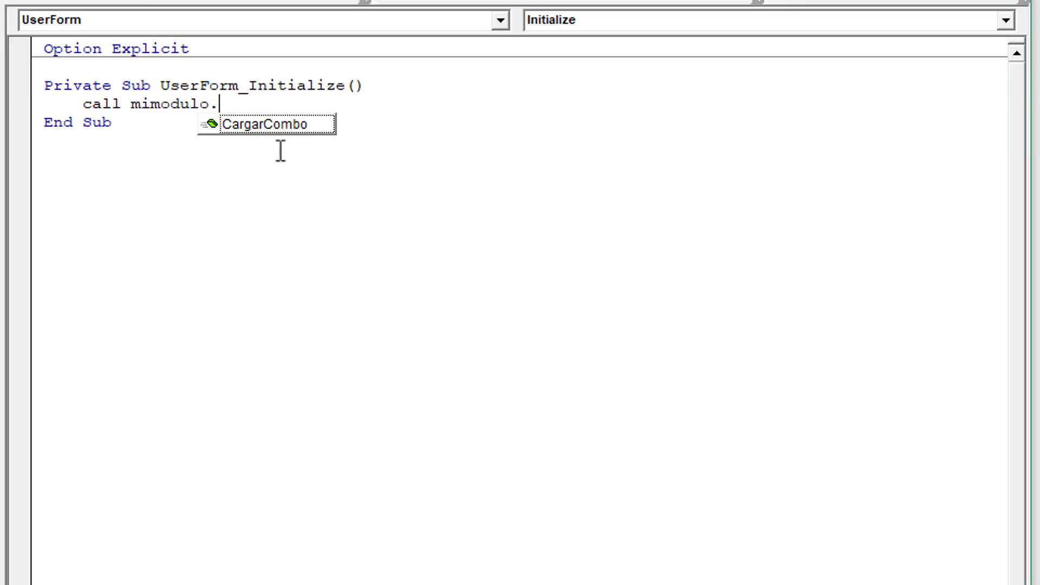
double_click(297, 125)
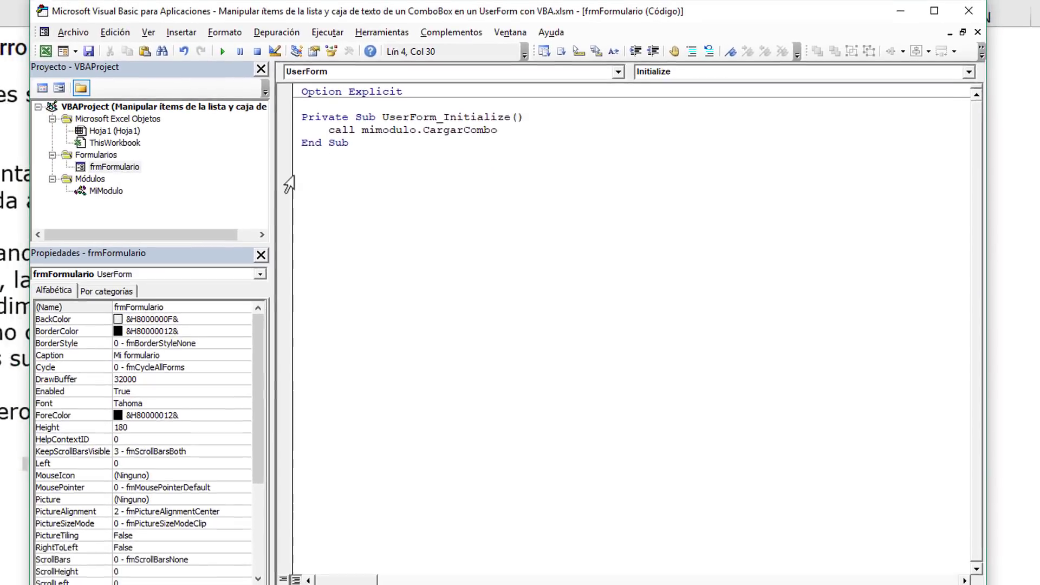
double_click(153, 168)
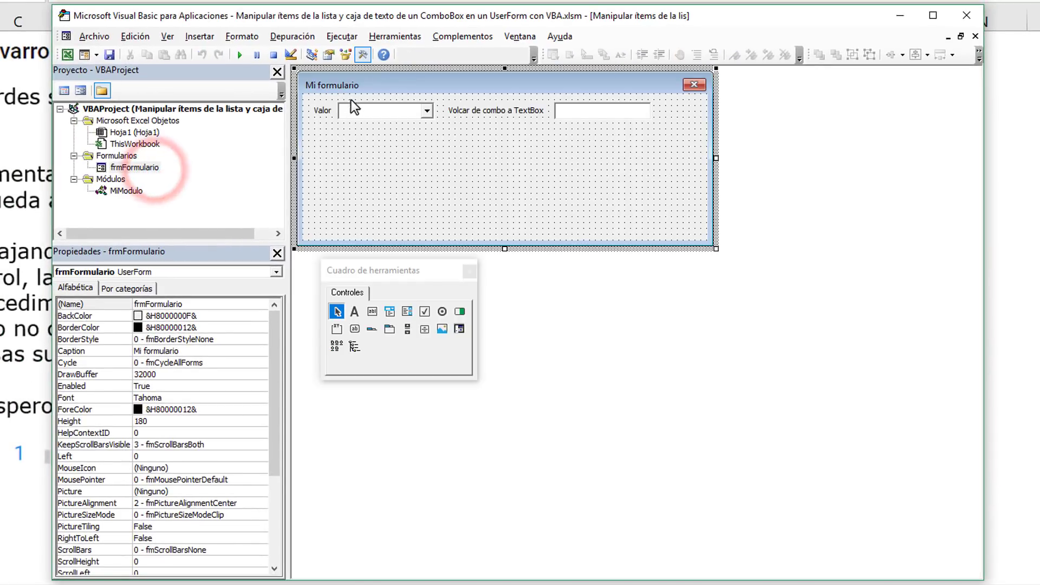
Run Mi formulario and pick 4 from the now-filled Valor list.
left_click(353, 84)
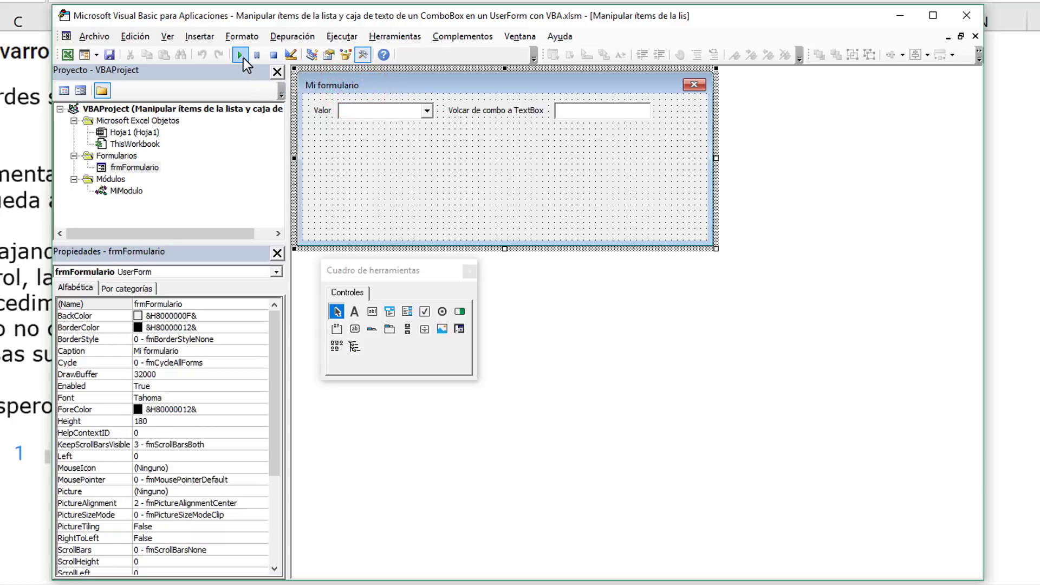
left_click(242, 55)
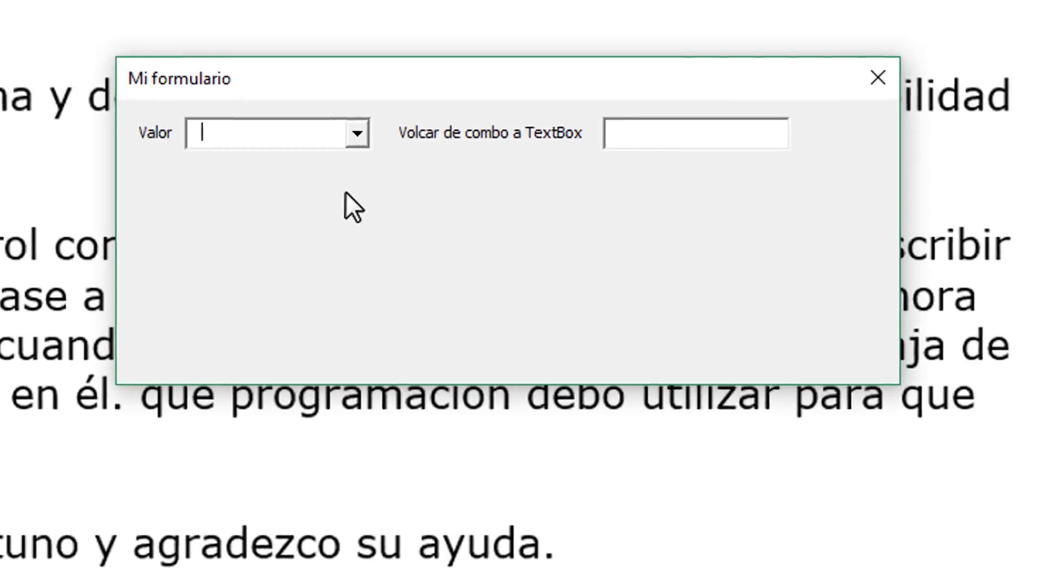
left_click(355, 130)
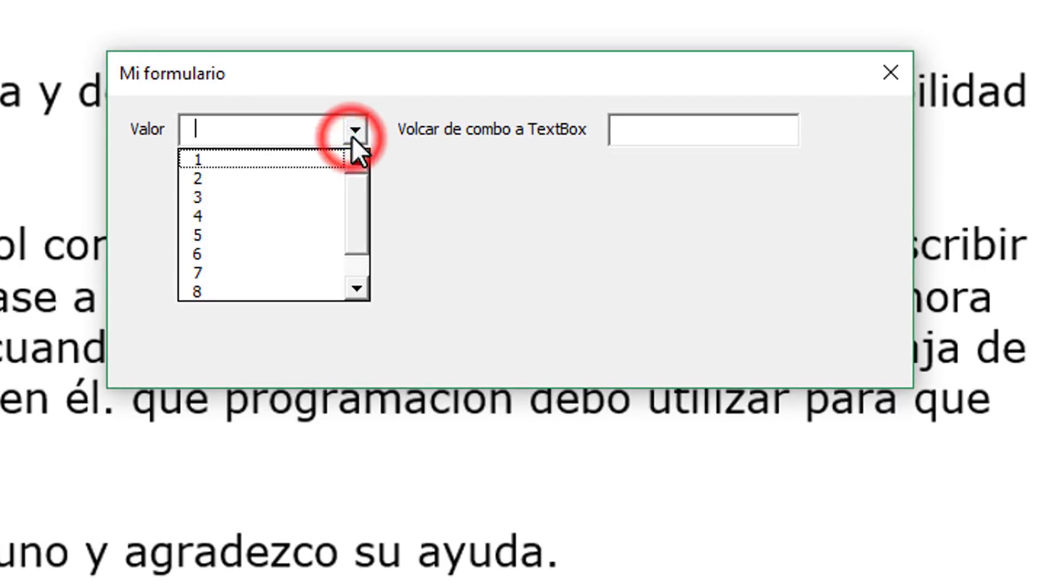
mouse_move(355, 191)
left_mouse_down()
mouse_move(359, 241)
mouse_move(359, 183)
left_mouse_up()
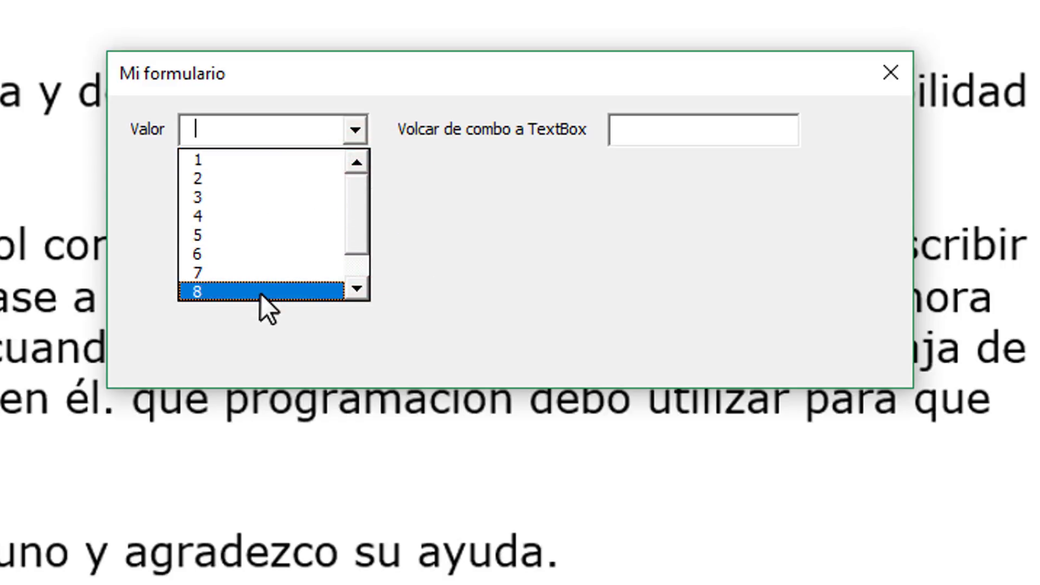
left_click(356, 287)
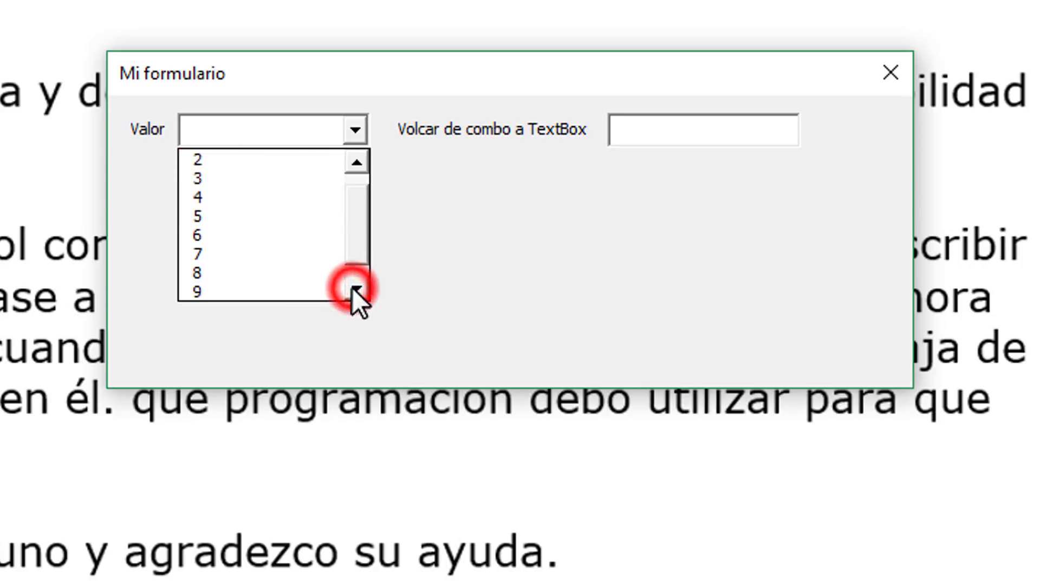
left_click(357, 288)
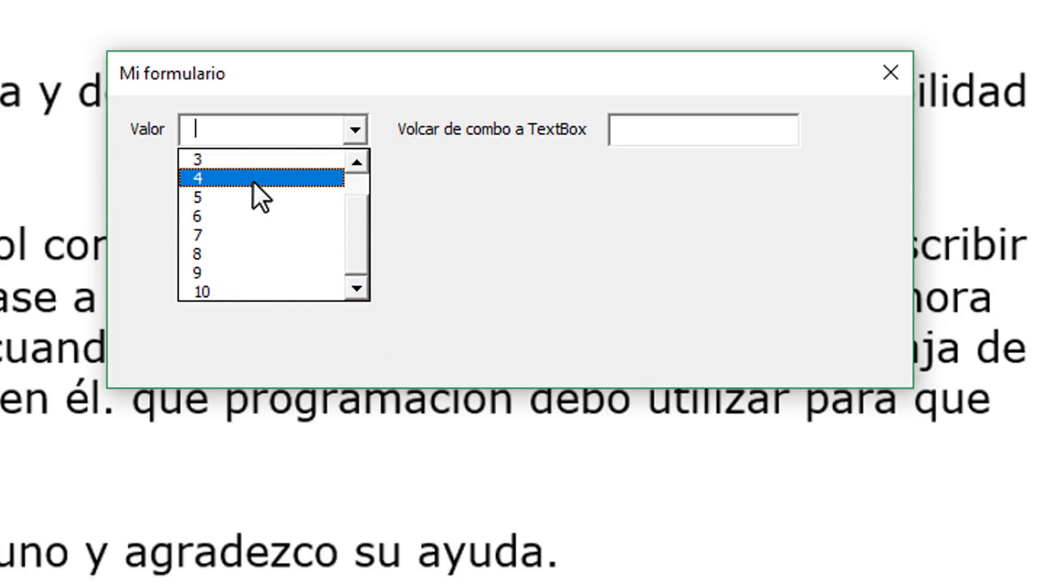
left_click(357, 158)
left_click(357, 159)
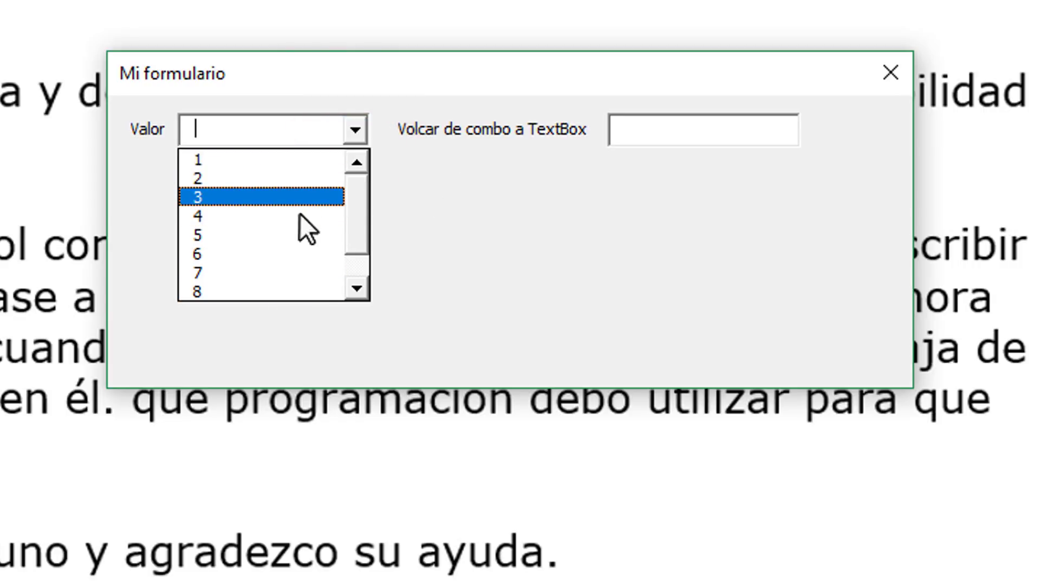
left_click(277, 215)
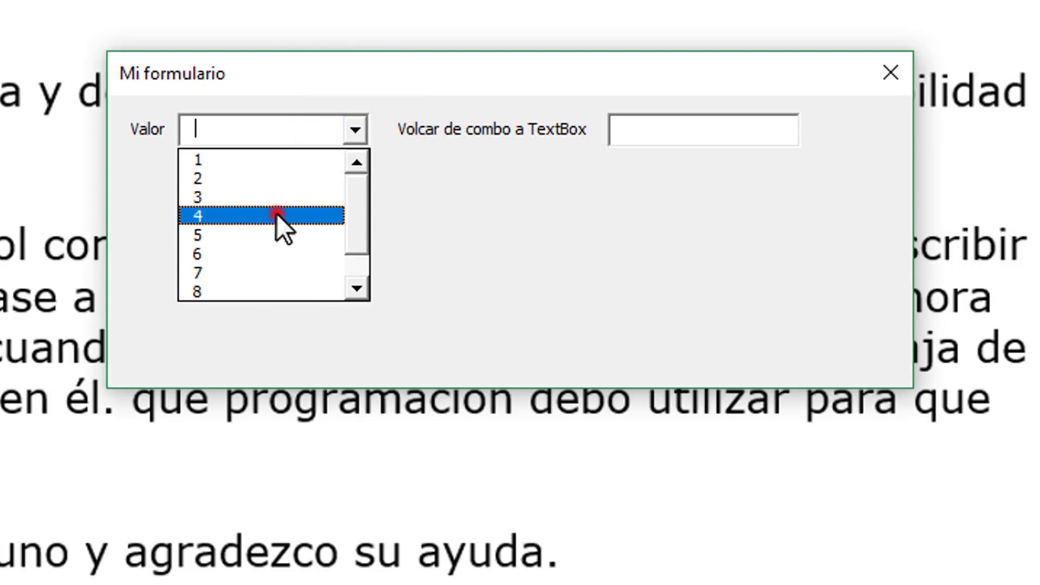
Pick 8, 5, 8 and 2 in turn from Valor, then close the form.
left_click(355, 130)
left_click(351, 212)
left_click(252, 255)
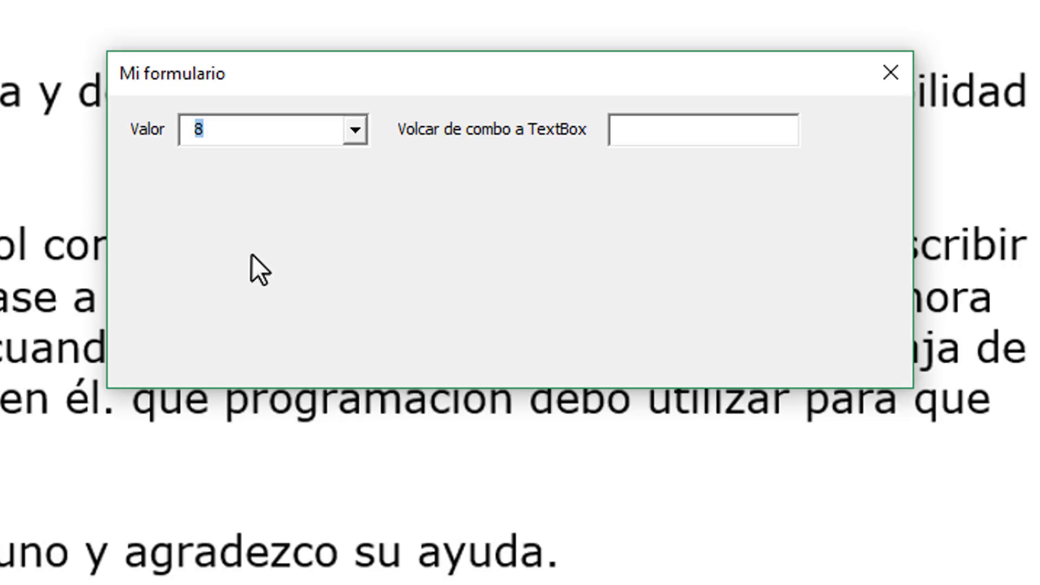
left_click(347, 133)
left_click(245, 197)
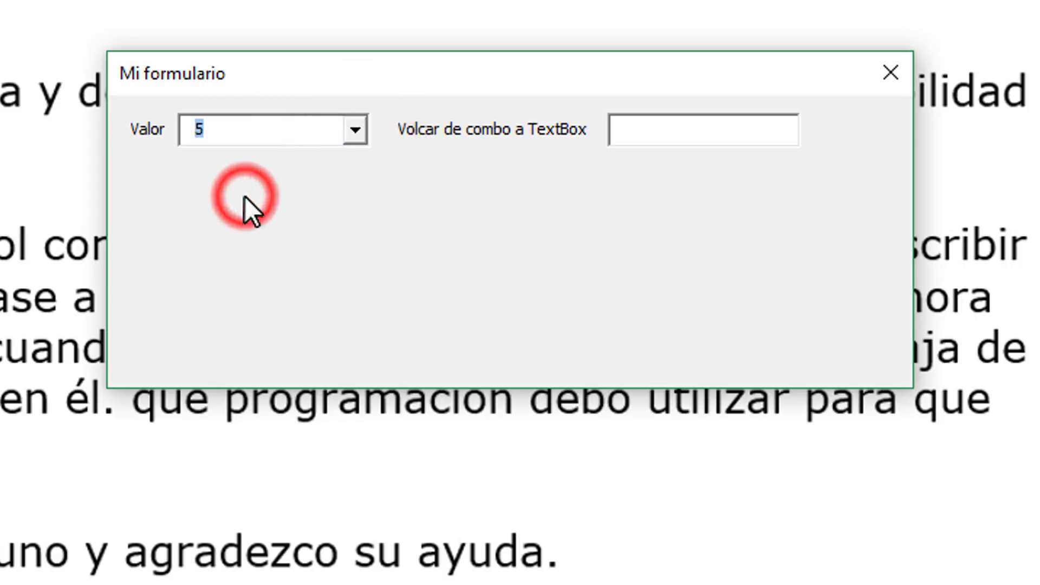
left_click(353, 134)
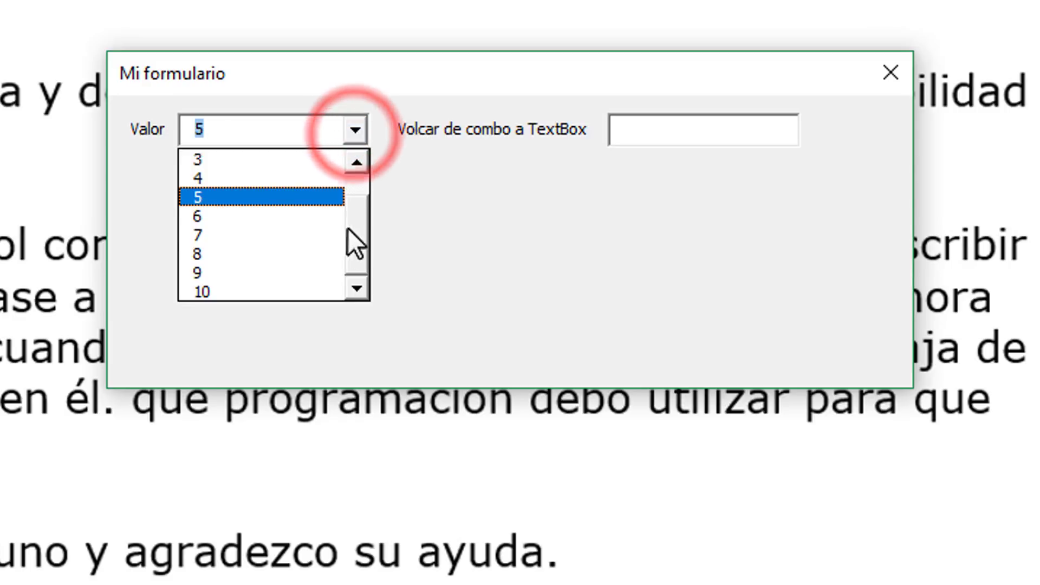
left_click(279, 256)
left_click(355, 131)
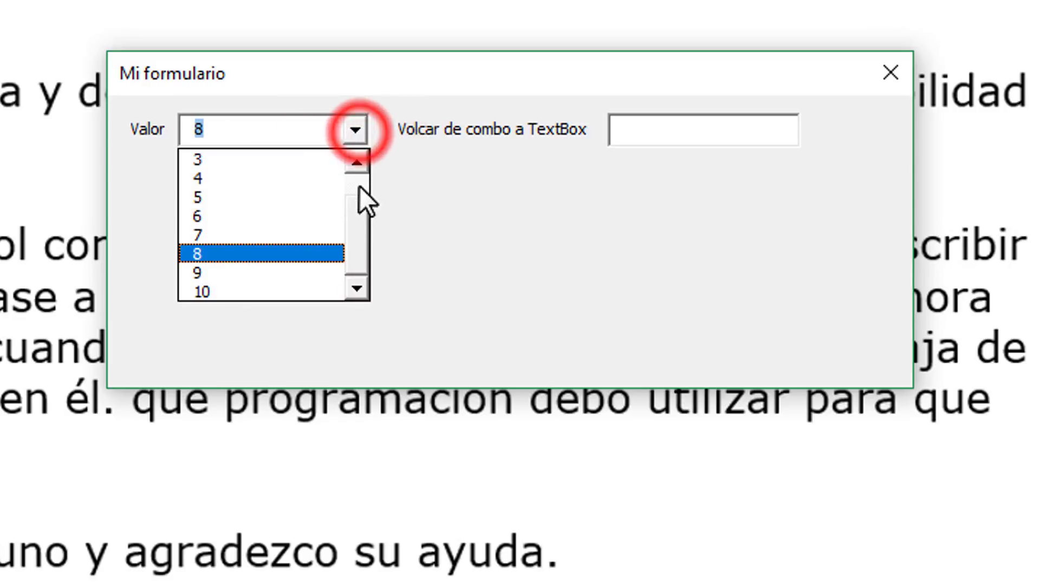
left_click_drag(357, 211, 214, 181)
left_click(210, 182)
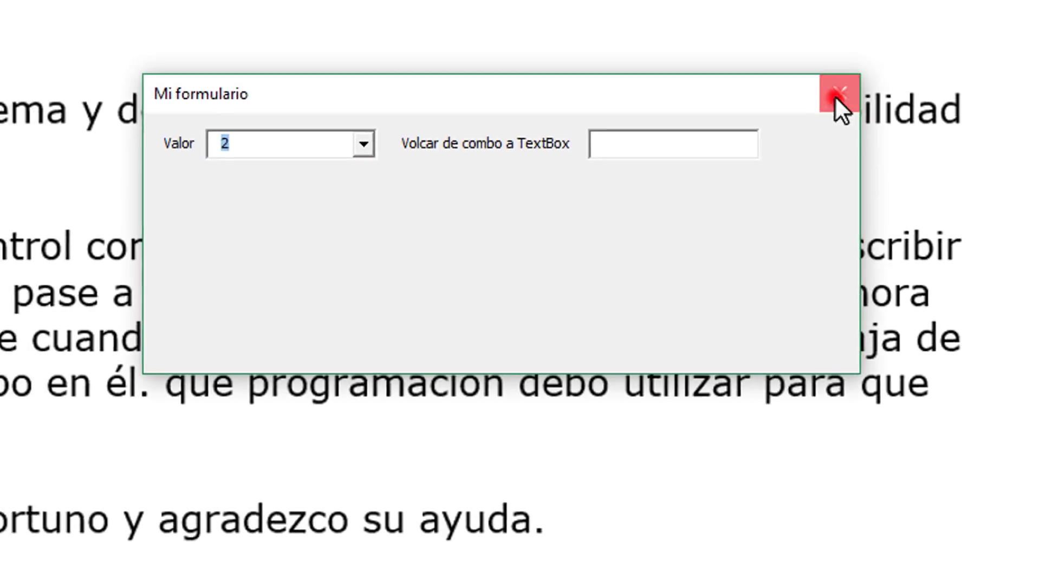
left_click(890, 76)
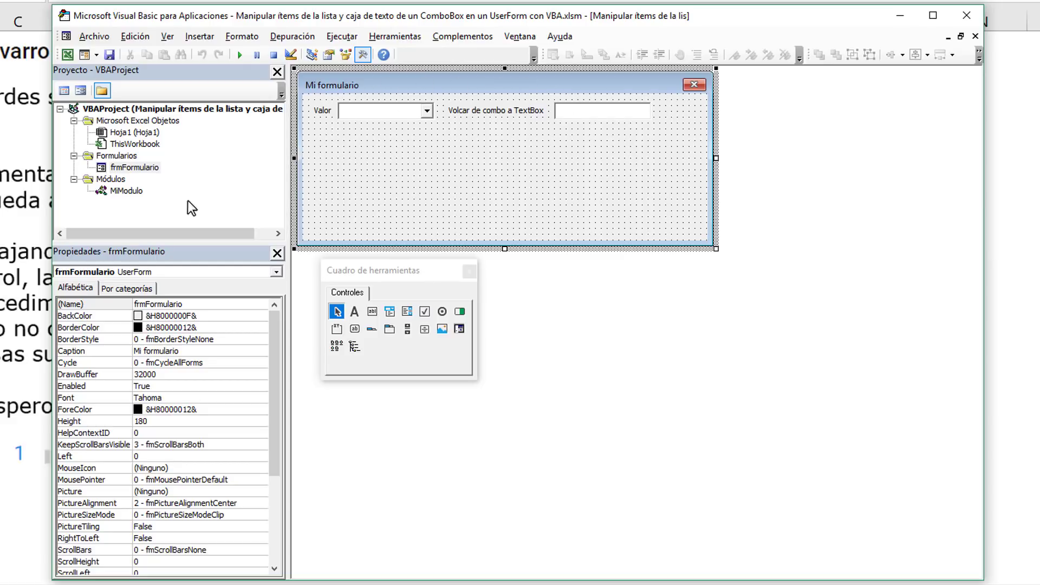
Declare Sub PasarValorTextBox(tTexto As String) below CargarCombo in MiModulo.
double_click(128, 192)
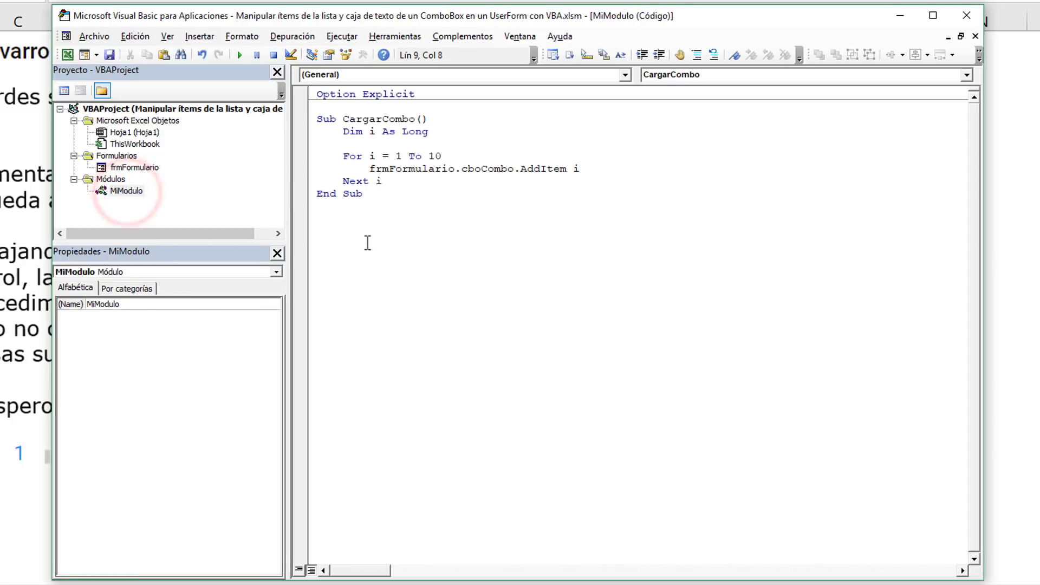
key("Return")
key("Return")
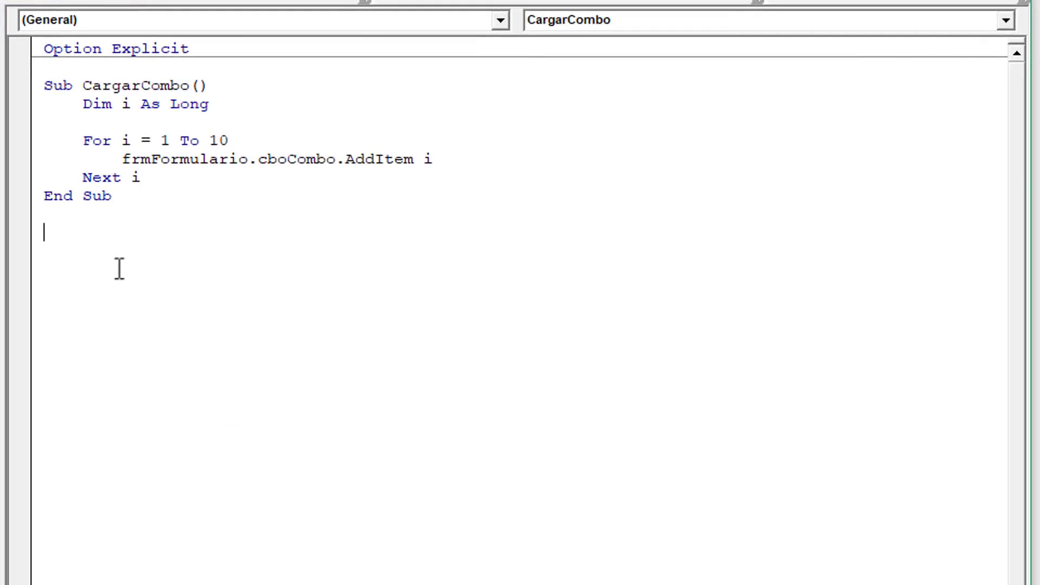
type("sub")
type("Pasar")
type("Valor")
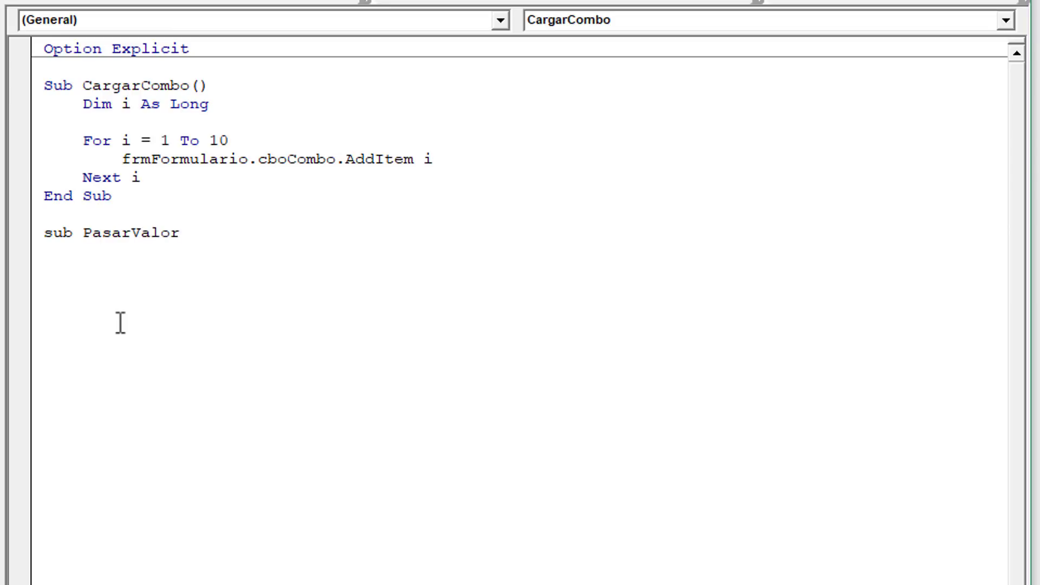
type("TextBox")
type("(")
type(")")
key("Return")
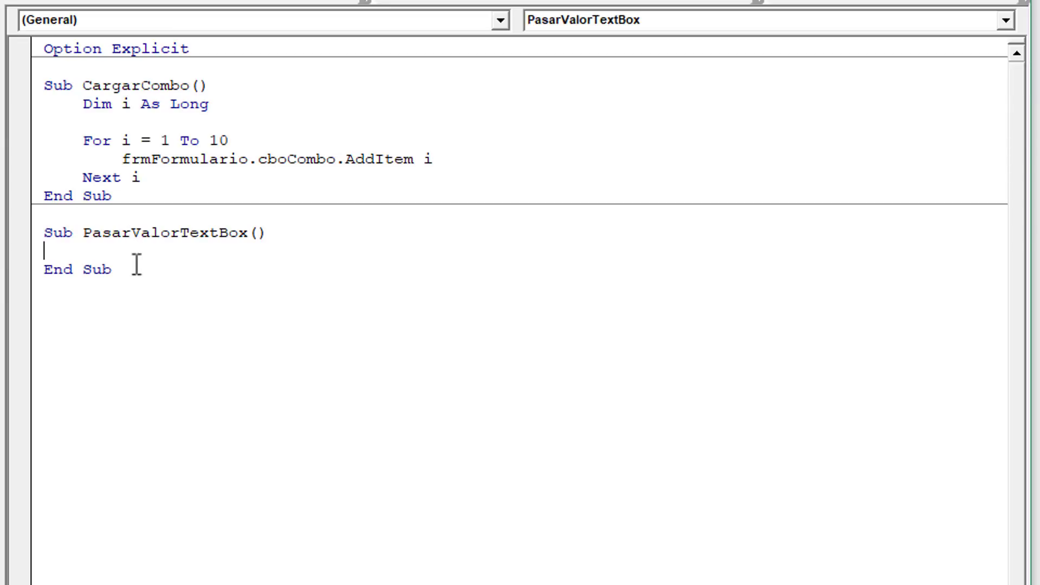
left_click(258, 234)
type("tTexto")
type(" as strin")
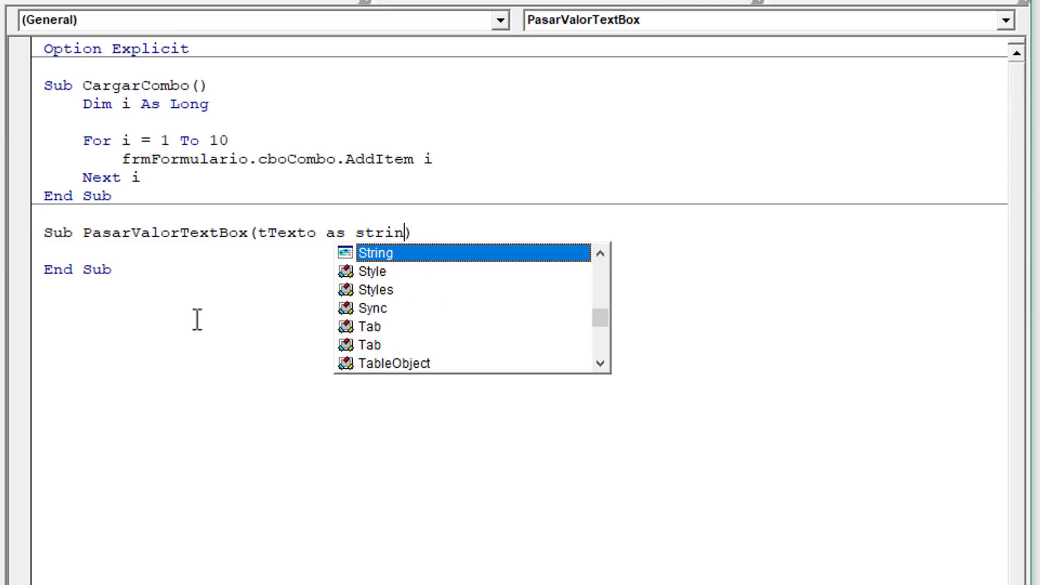
key("Tab")
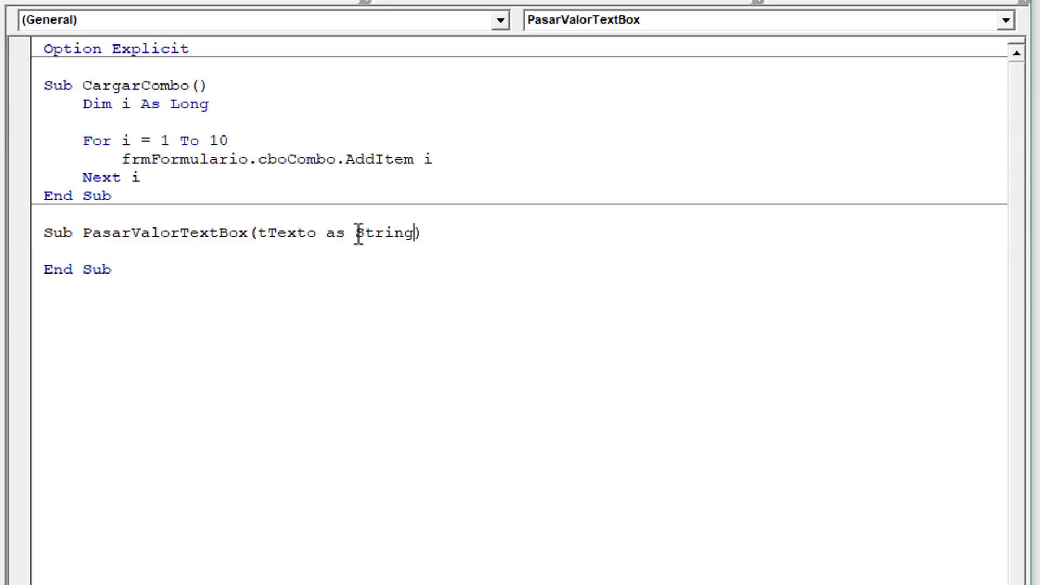
Give the sub the body frmFormulario.txtTexto.Text = tTexto.
left_click(186, 246)
key("Tab")
type("frm")
type("form")
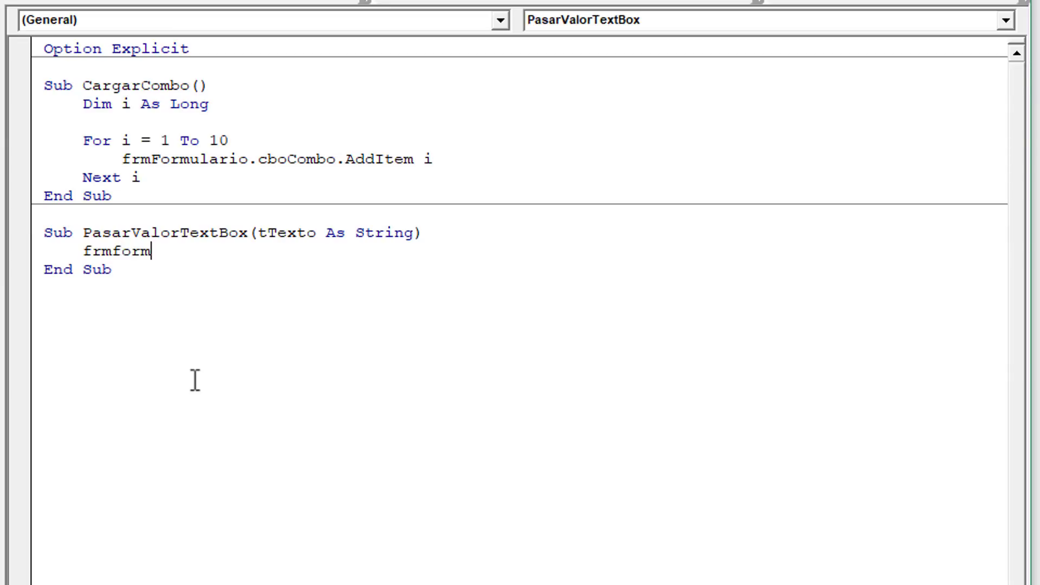
type("ulario")
type(".")
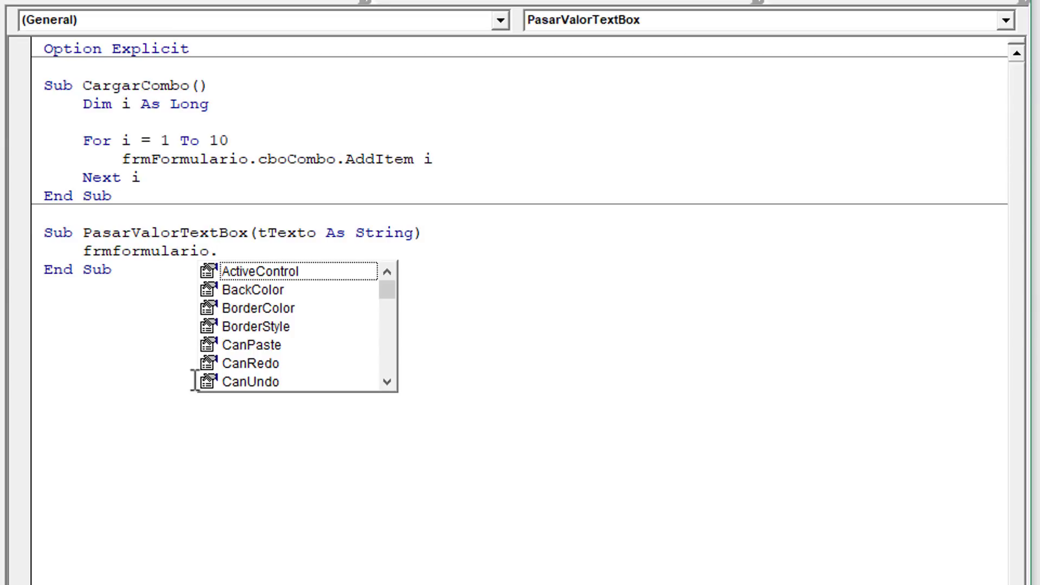
type("tx")
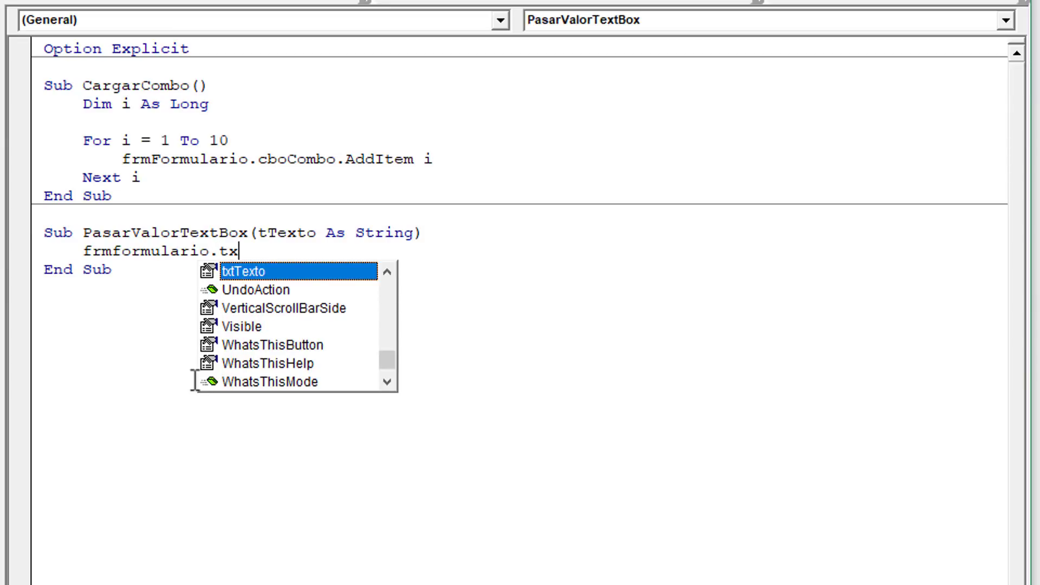
key("Tab")
type(".t")
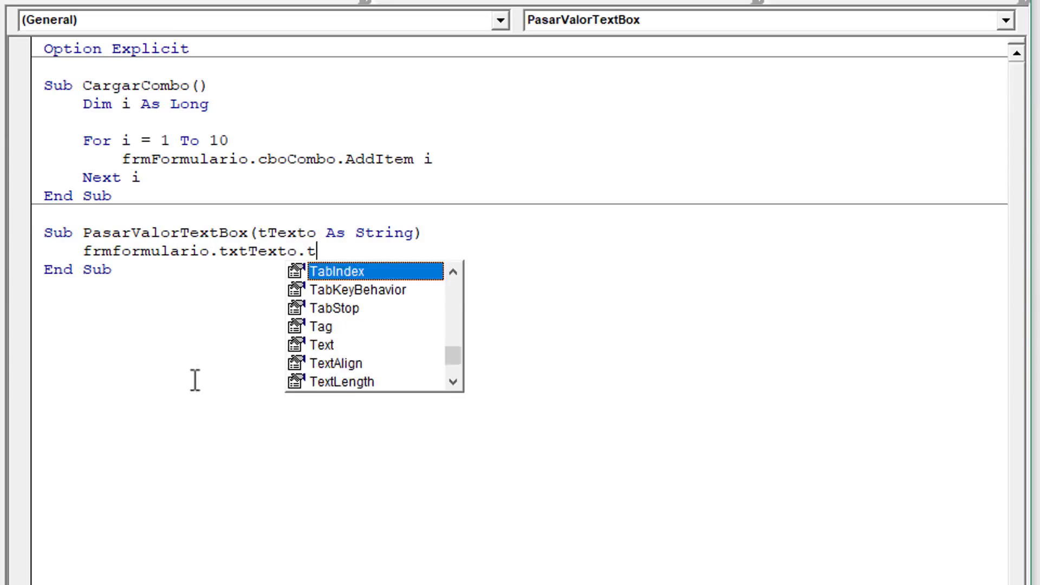
type("e")
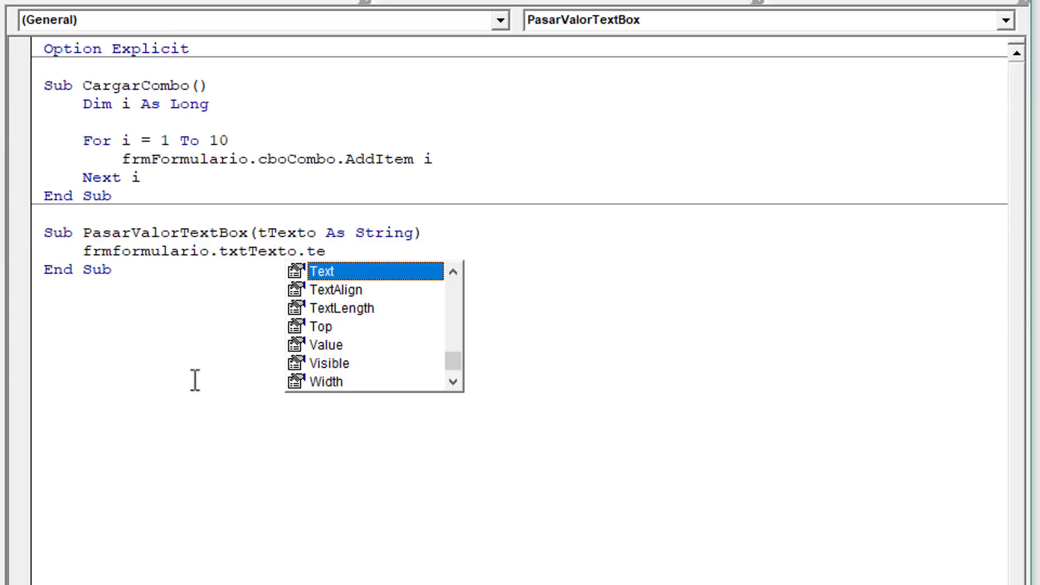
key("Tab")
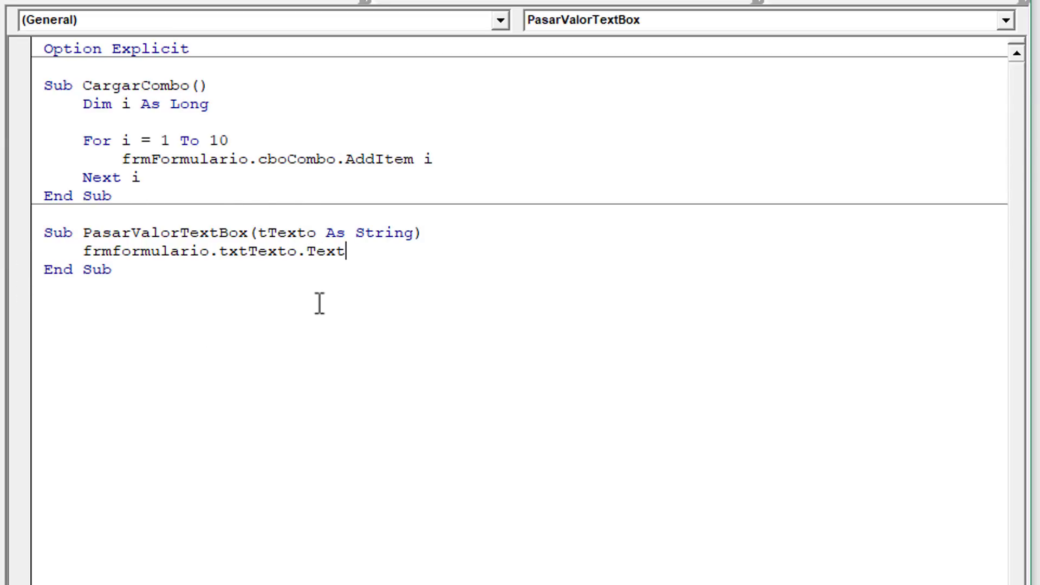
type("= ")
type("ttexto")
key("Up")
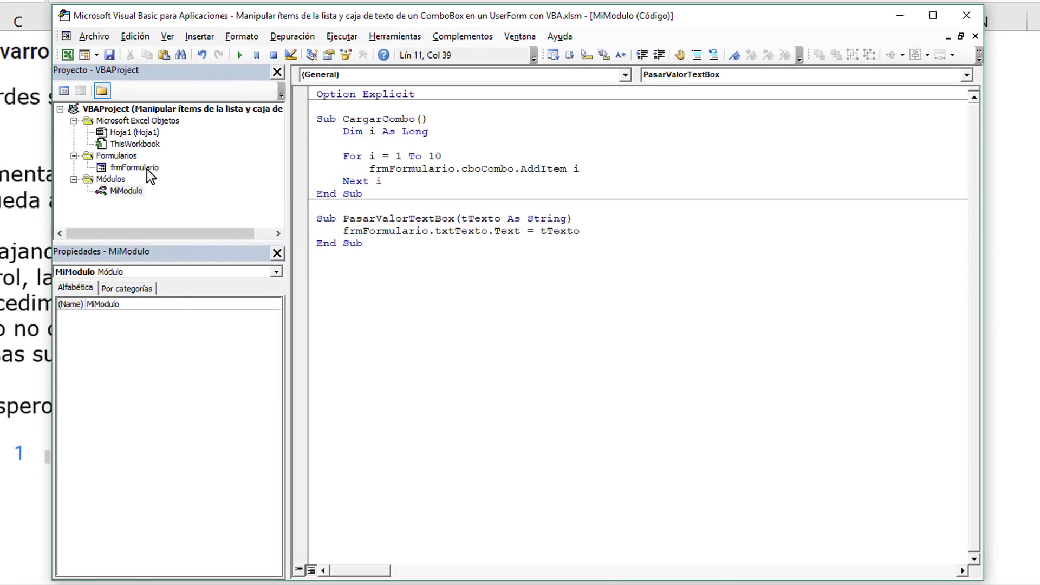
Run frmFormulario, choose 7 in Valor, move the form aside, and close it.
double_click(143, 167)
left_click(379, 86)
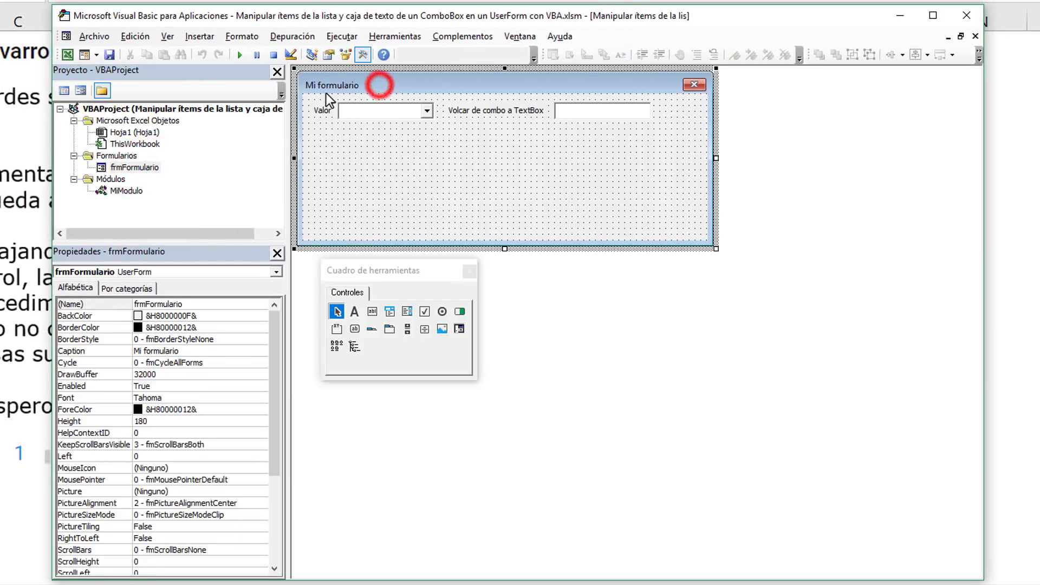
left_click(239, 54)
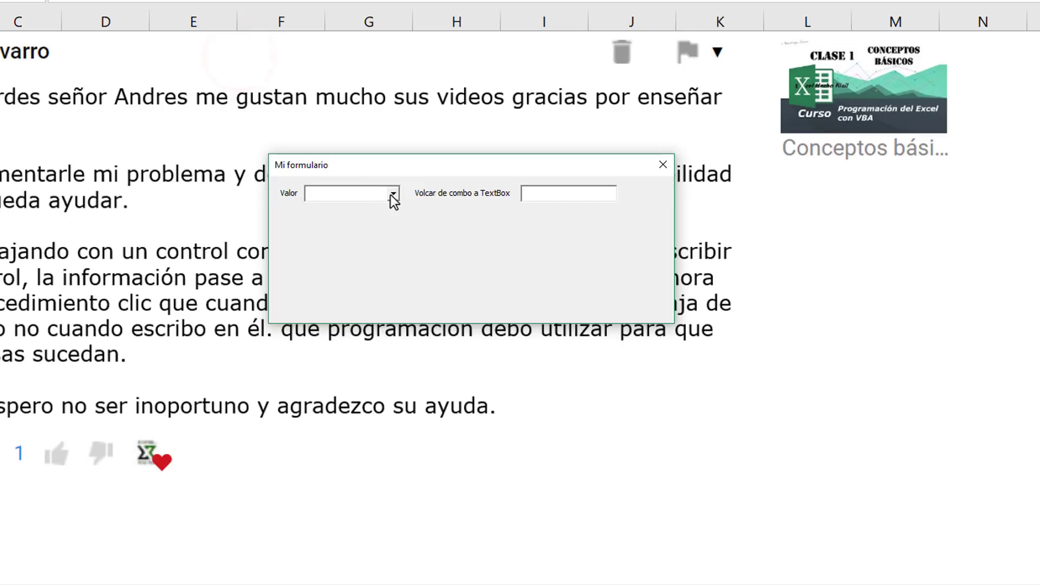
left_click(393, 194)
left_click(330, 261)
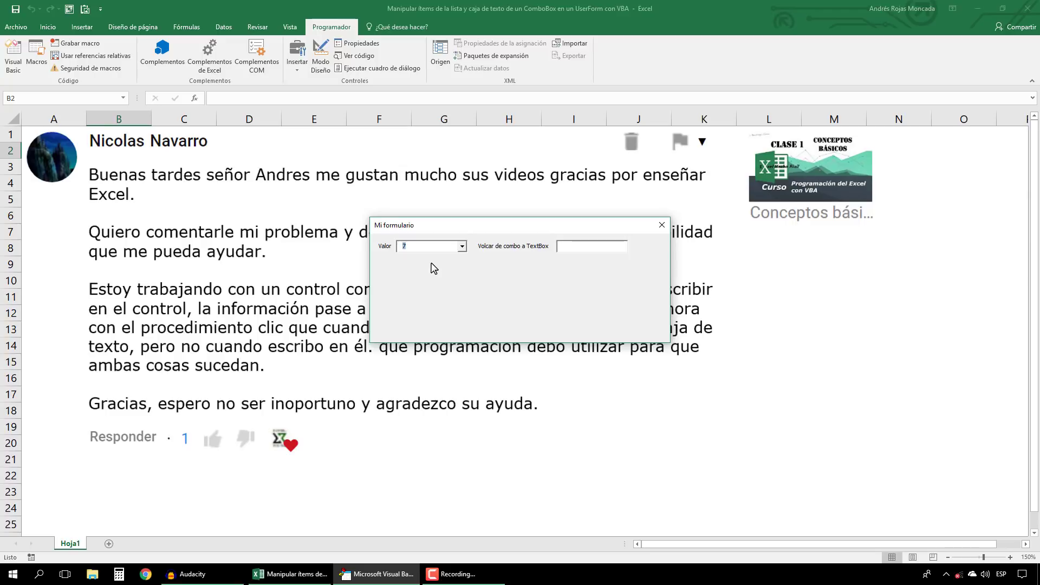
left_click_drag(456, 225, 445, 176)
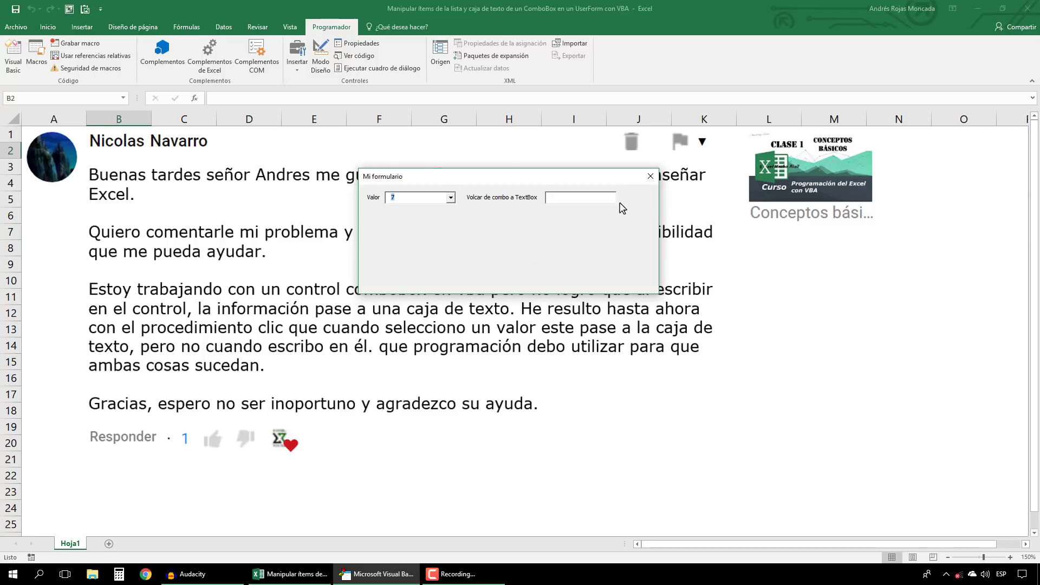
left_click(650, 176)
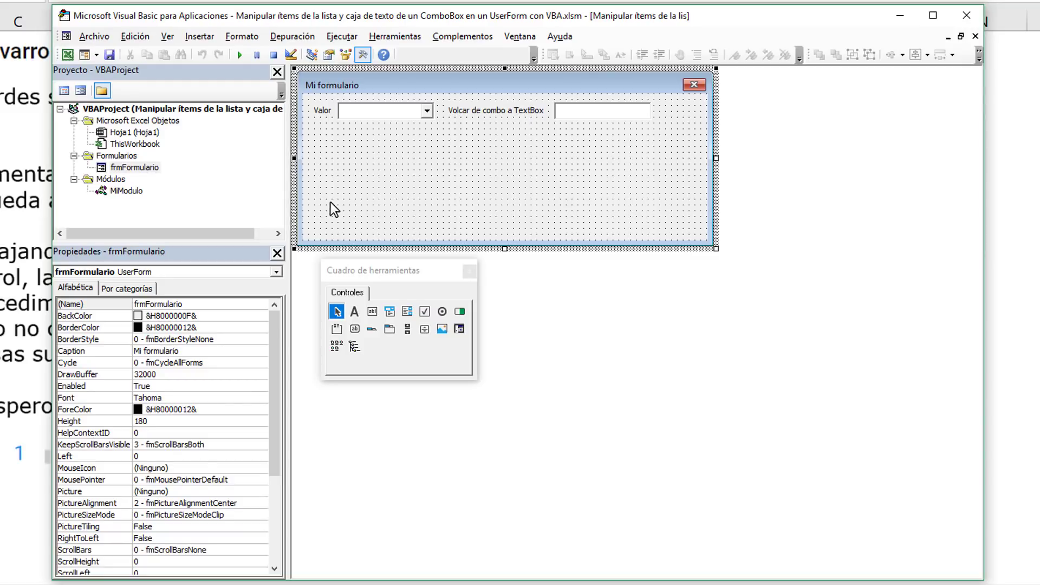
Open frmFormulario's code window and select the cboCombo object.
right_click(148, 173)
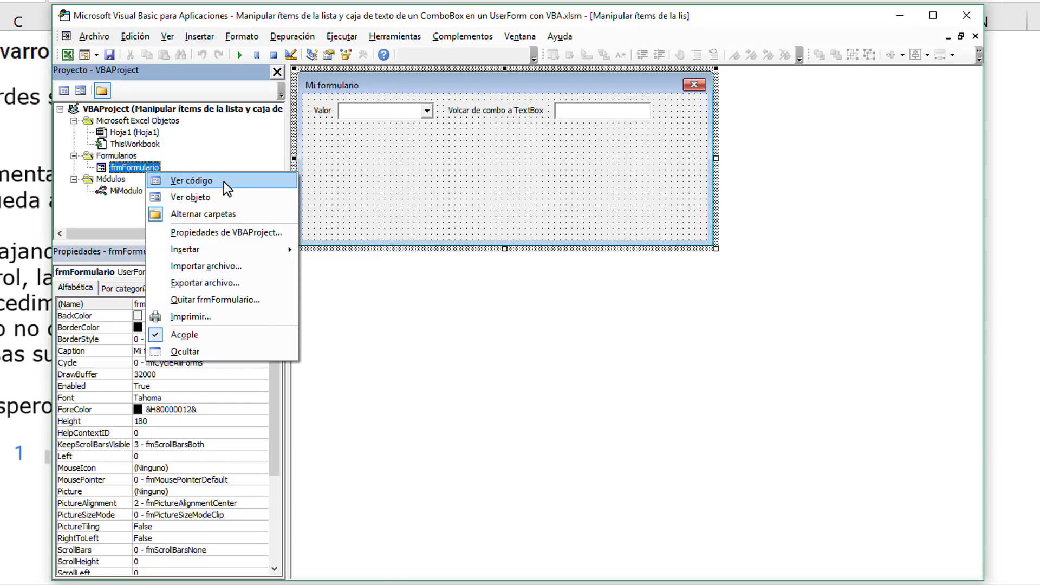
left_click(223, 181)
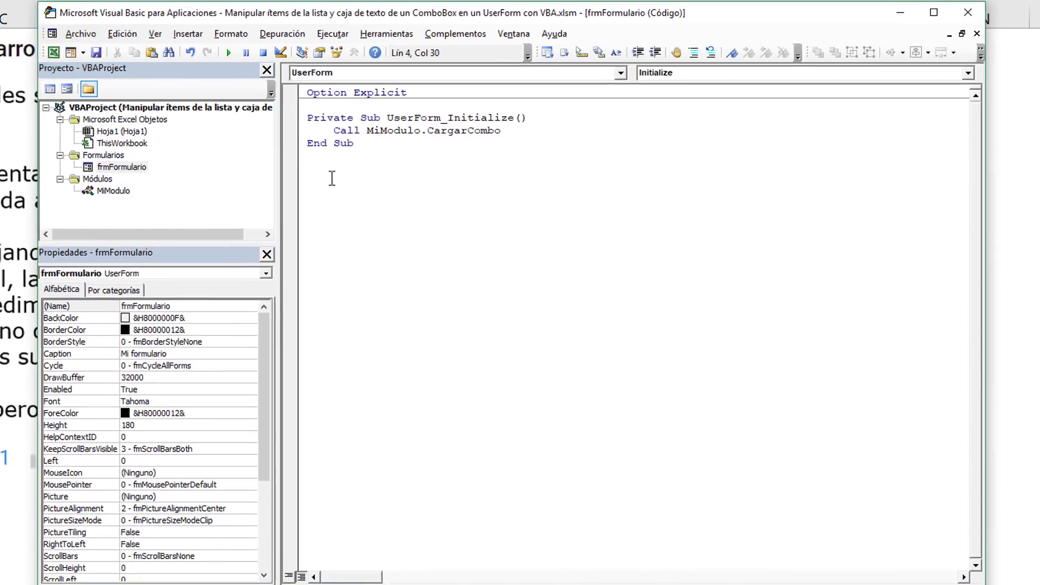
left_click(134, 19)
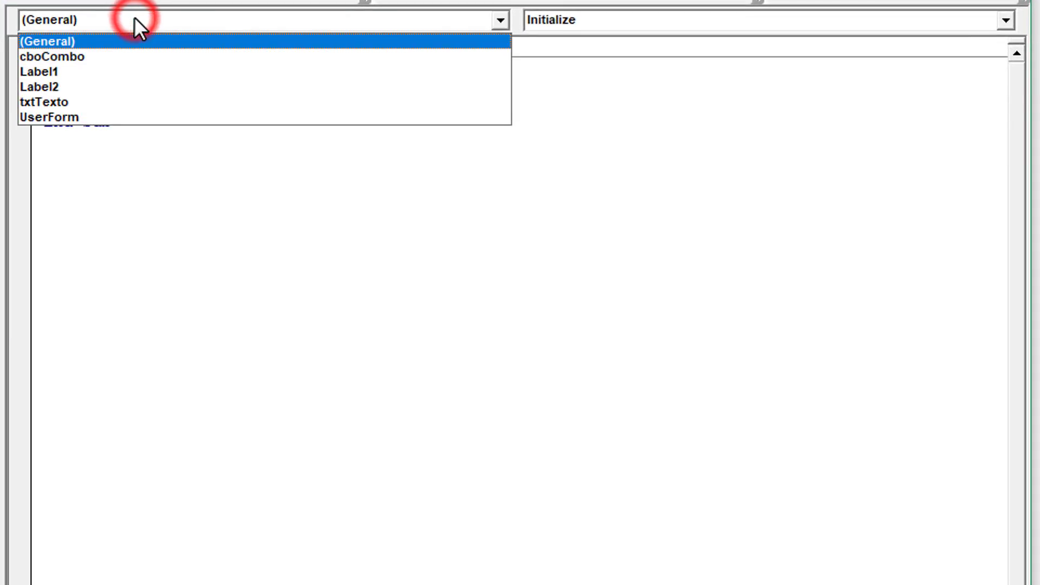
left_click(116, 57)
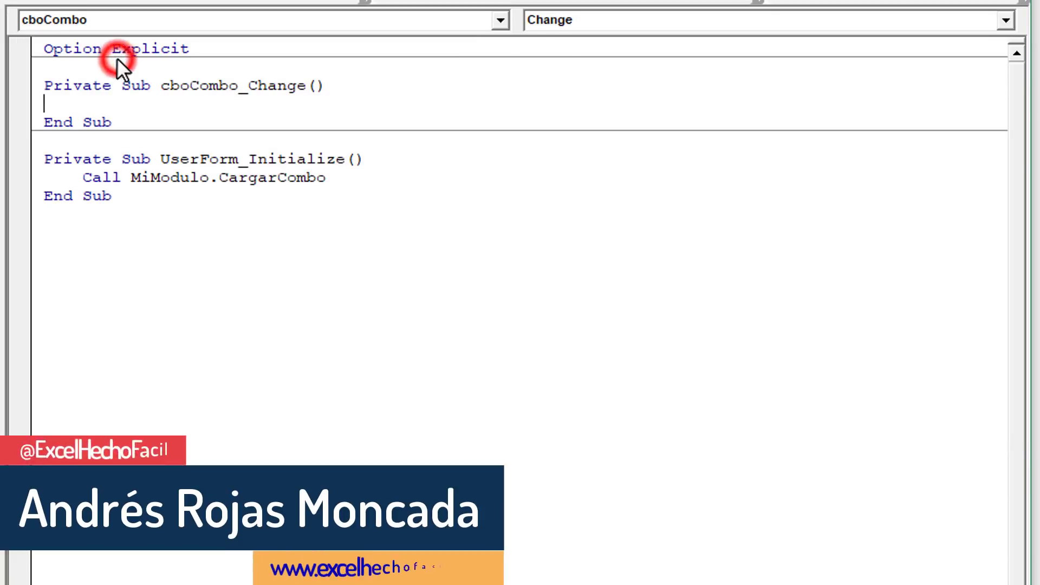
Add an empty cboCombo_Click procedure and delete the empty cboCombo_Change stub.
left_click(585, 24)
scroll(592, 114, "up", 4)
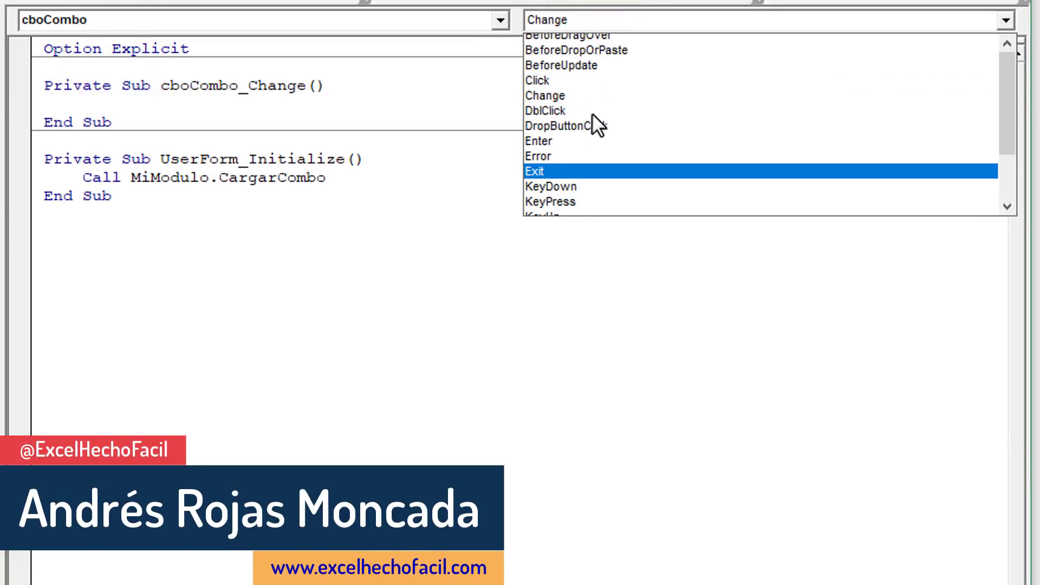
scroll(592, 114, "up", 1)
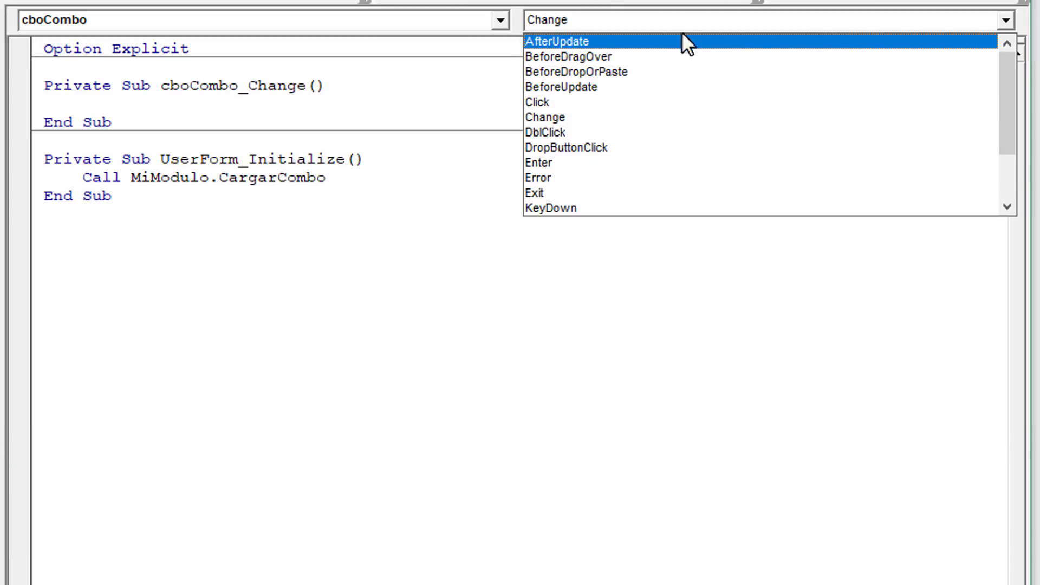
left_click(583, 101)
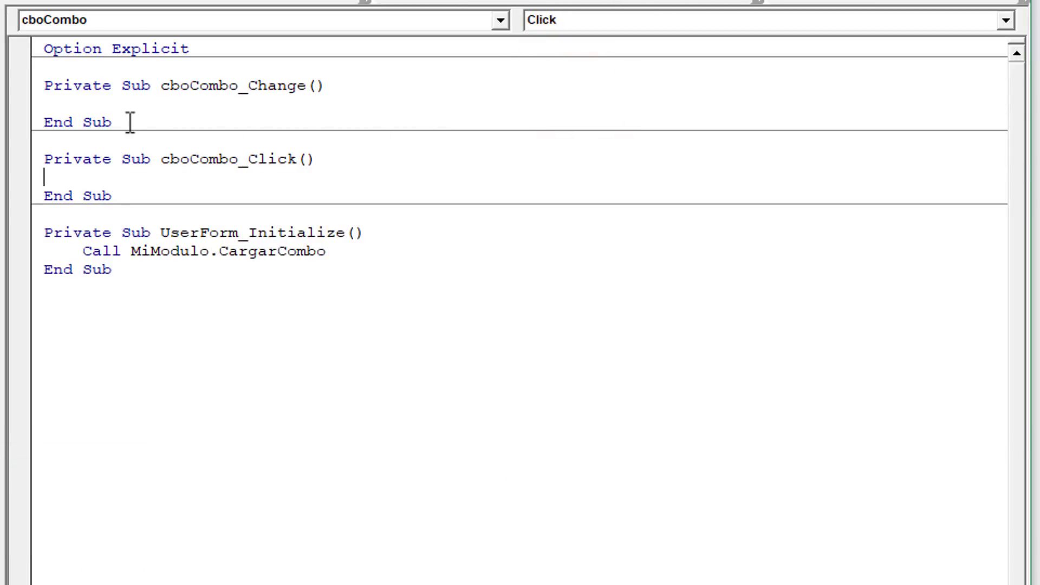
left_click_drag(125, 122, 44, 85)
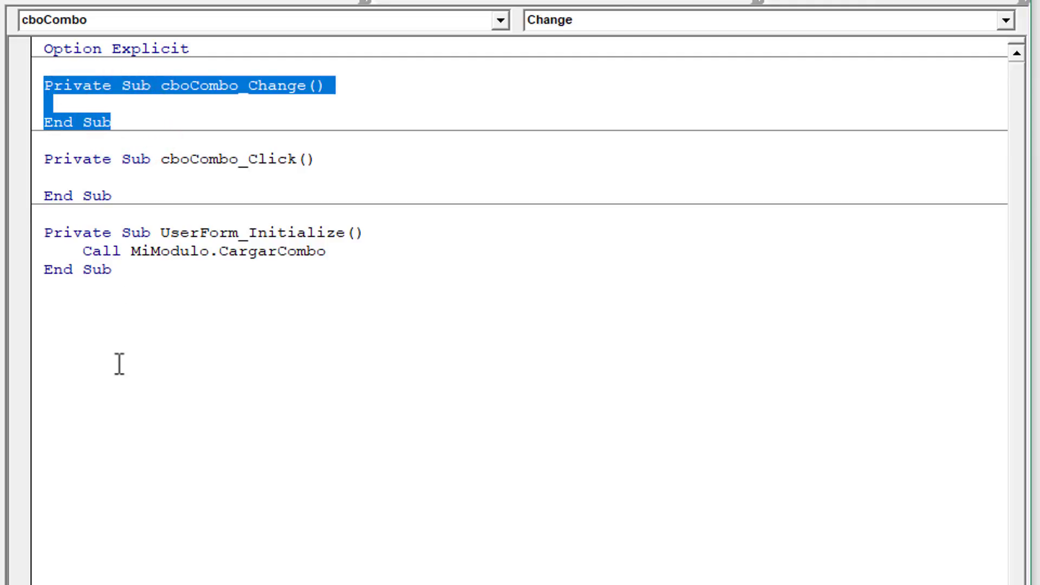
key("Delete")
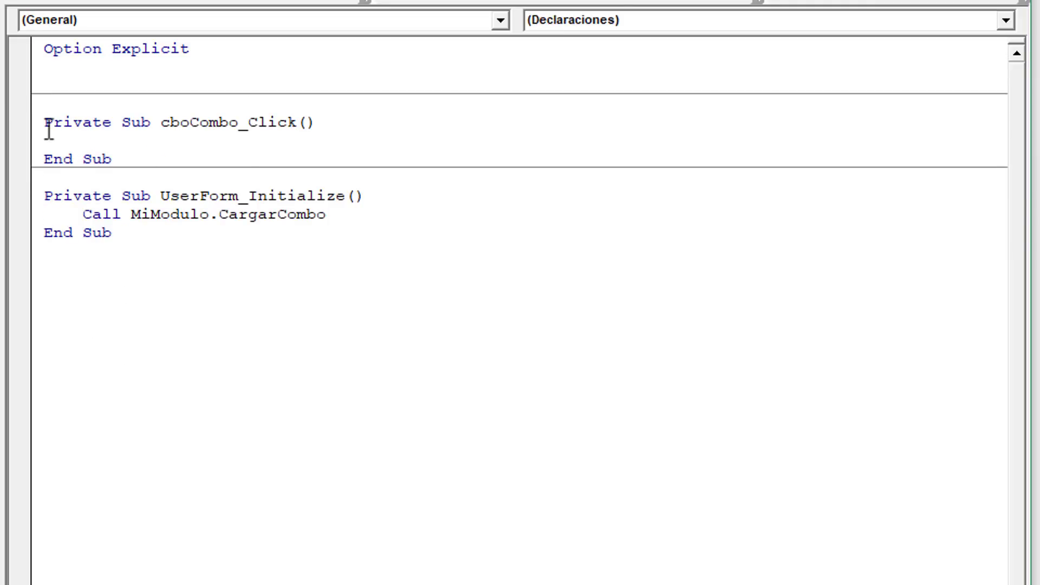
left_click(47, 122)
Inside cboCombo_Click, write an indented Call MiModulo.PasarValorTextBox line.
key("BackSpace")
key("BackSpace")
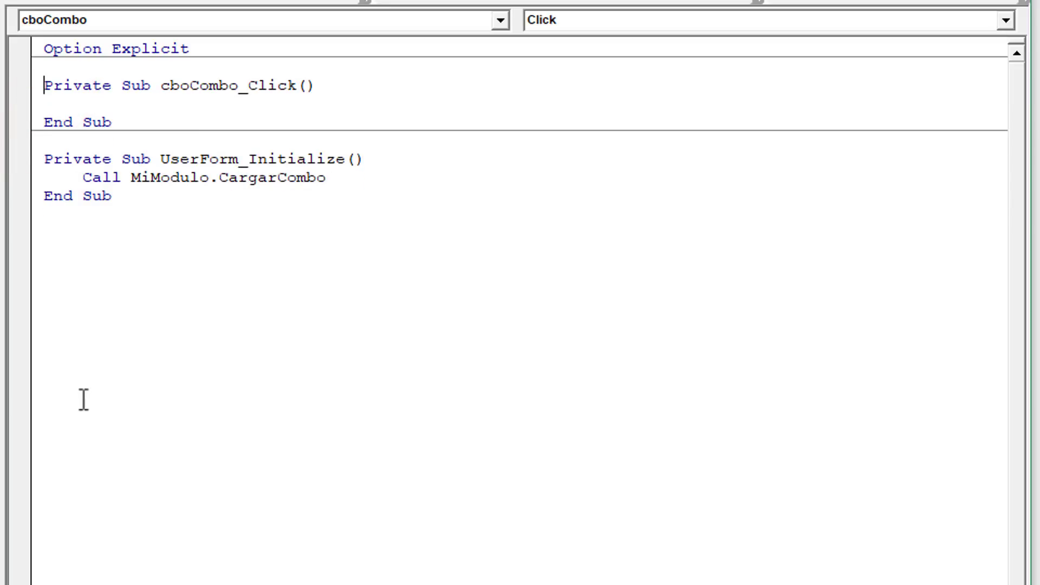
left_click(131, 100)
key("Tab")
type("call ")
type("mid")
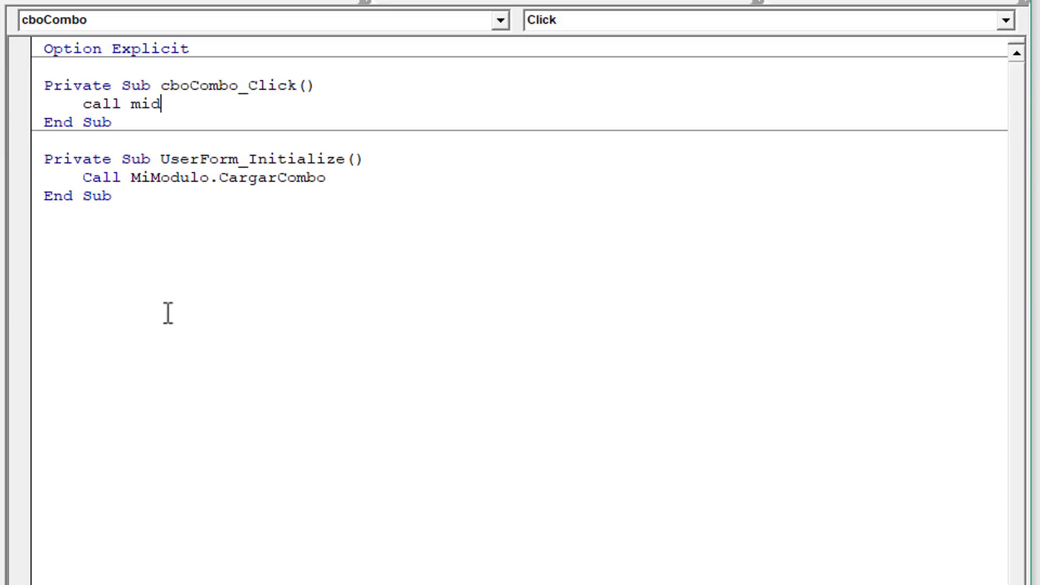
type("ol")
key("BackSpace")
type("d")
type("ulo.")
key("BackSpace")
key("BackSpace")
key("BackSpace")
key("BackSpace")
key("BackSpace")
key("BackSpace")
key("BackSpace")
type("modulo")
type(".")
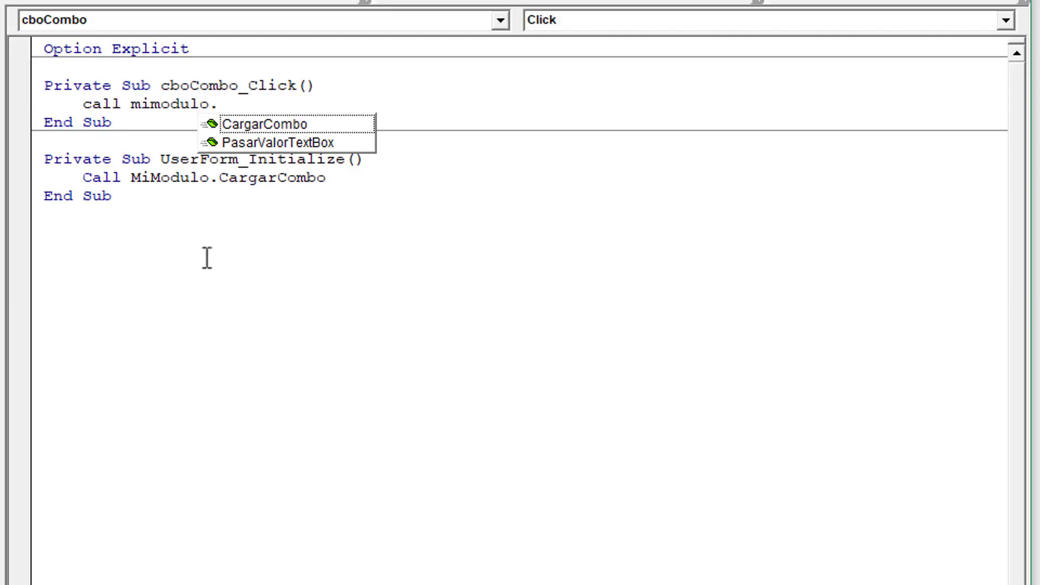
double_click(249, 147)
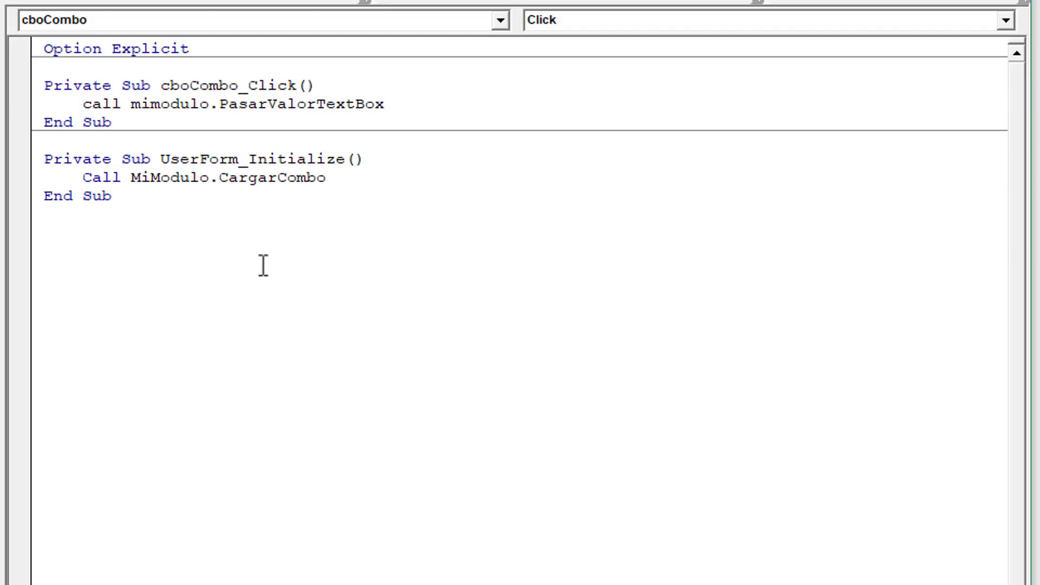
Pass Me.cboCombo.Value in parentheses as the procedure's argument.
type("(")
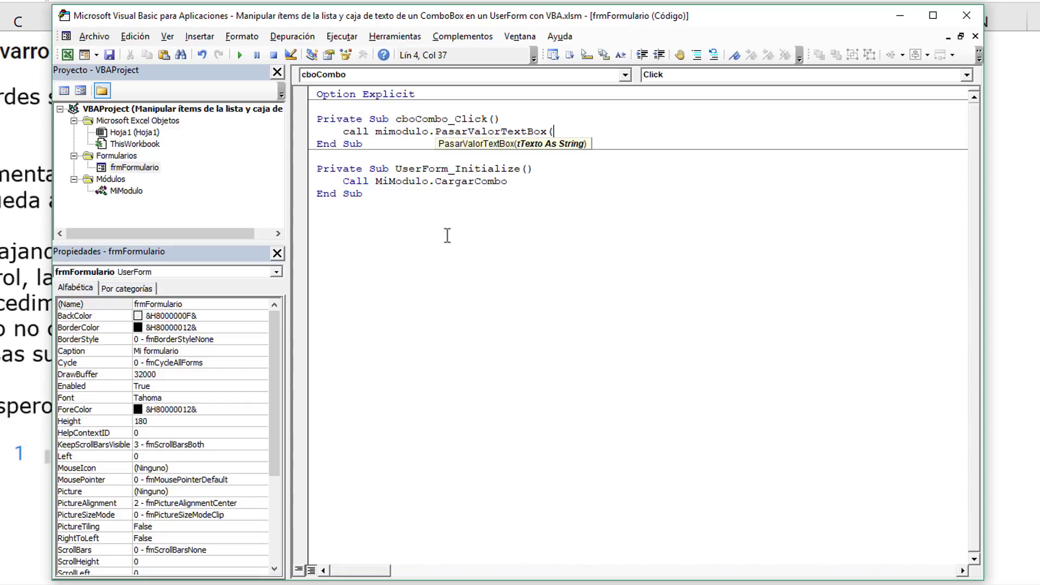
type("me")
key("BackSpace")
key("BackSpace")
type("frmformula")
type("rio")
key("BackSpace")
key("BackSpace")
key("BackSpace")
key("BackSpace")
key("BackSpace")
key("BackSpace")
key("BackSpace")
key("BackSpace")
key("BackSpace")
key("BackSpace")
type("me")
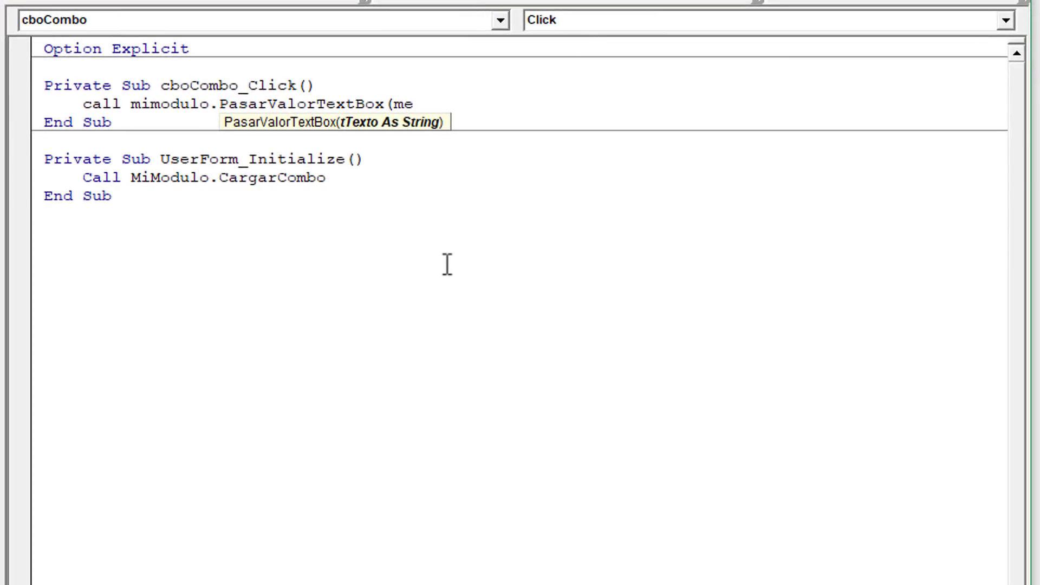
type(".")
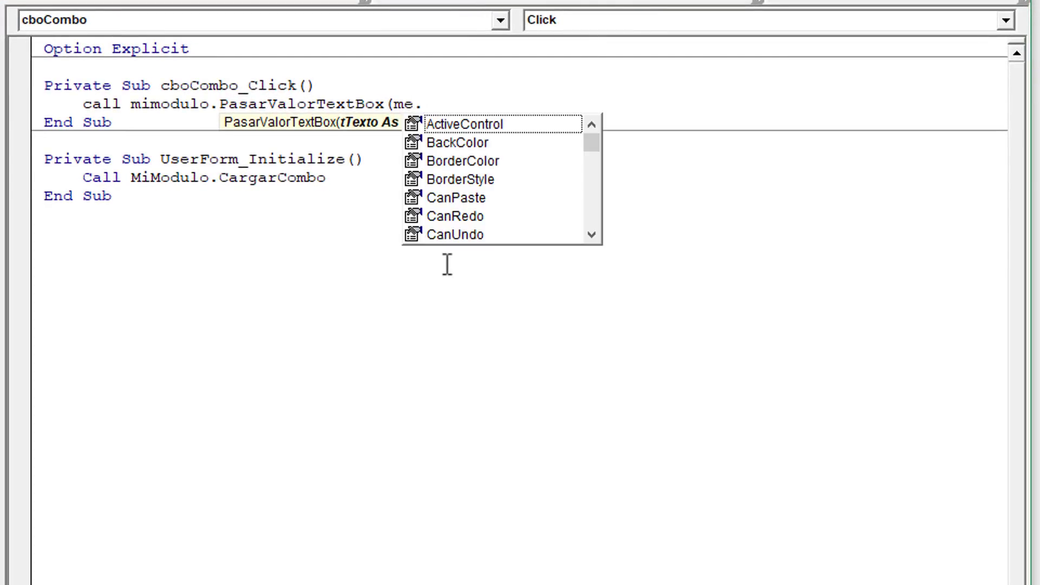
type("cbo")
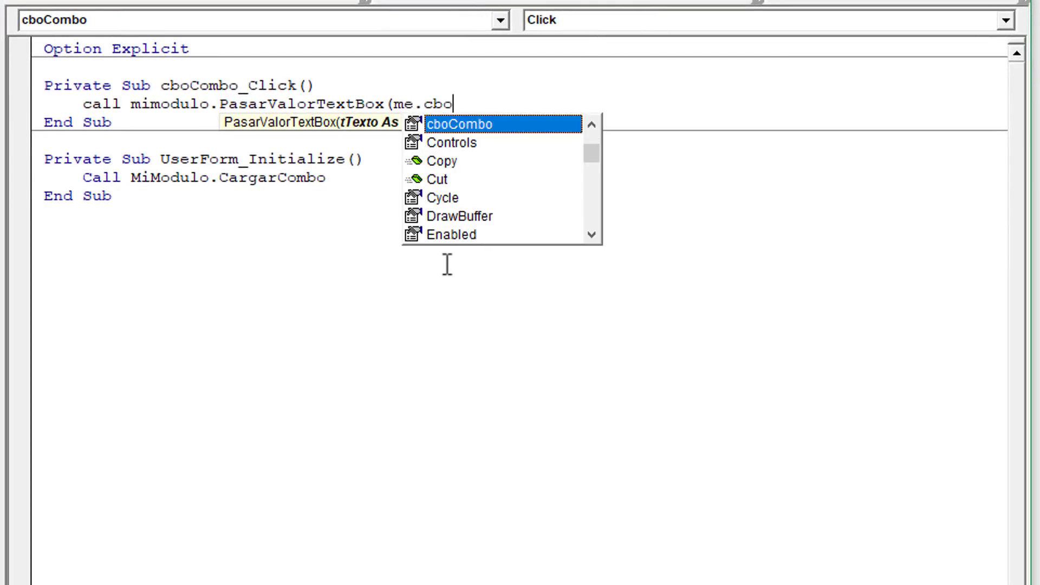
key("Tab")
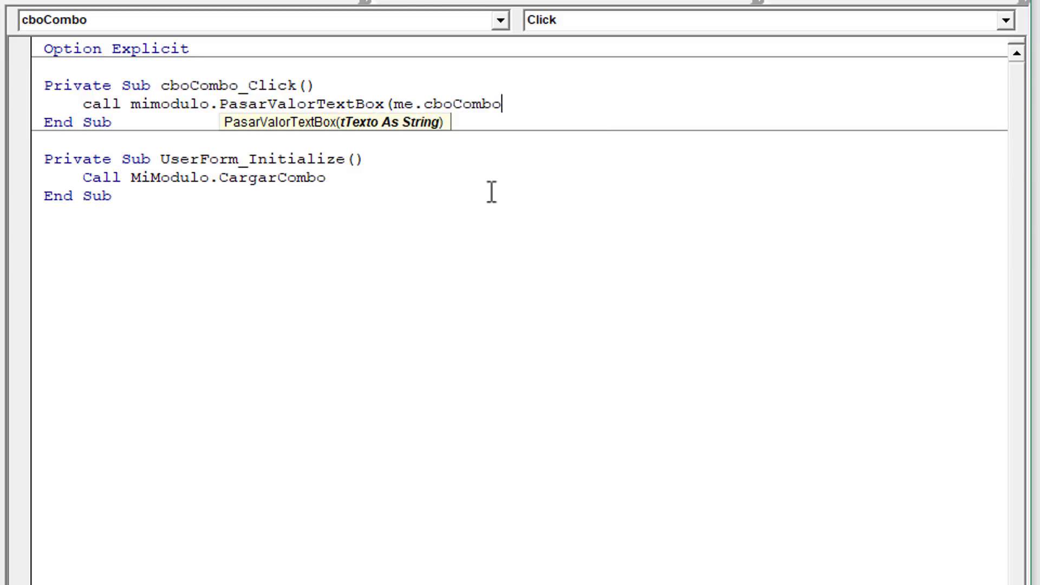
type(".va")
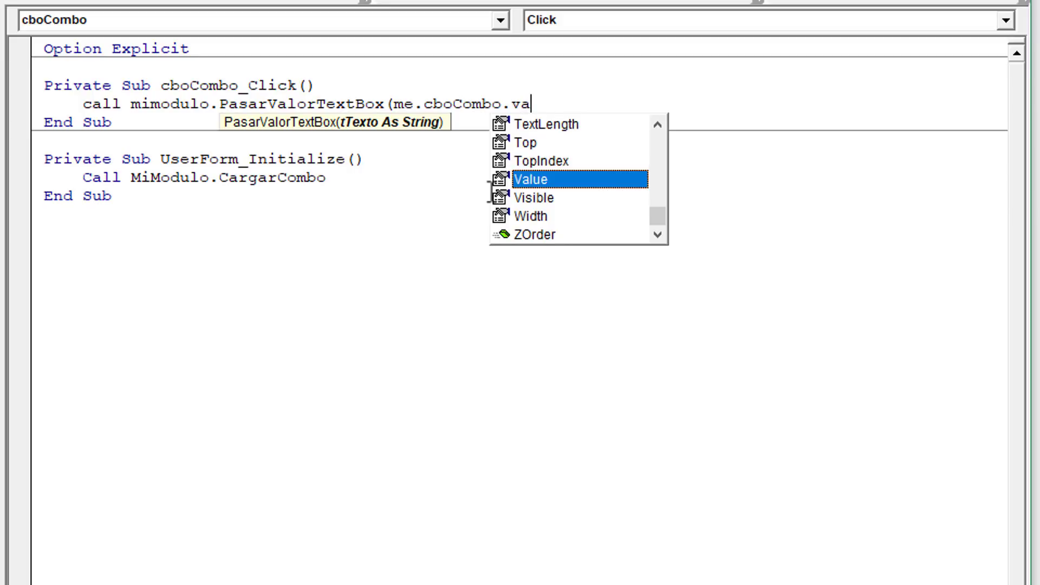
key("Tab")
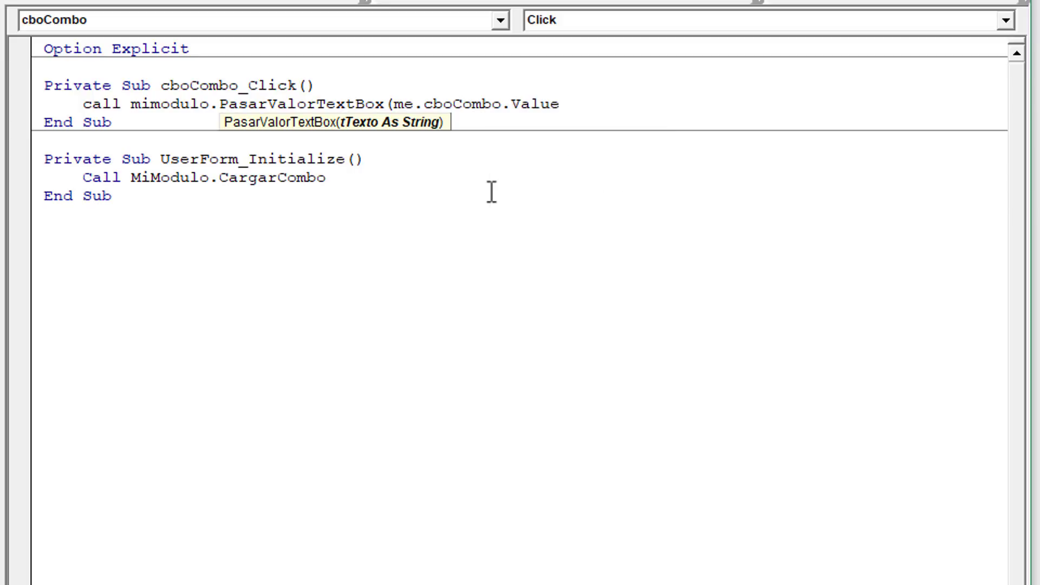
type(")")
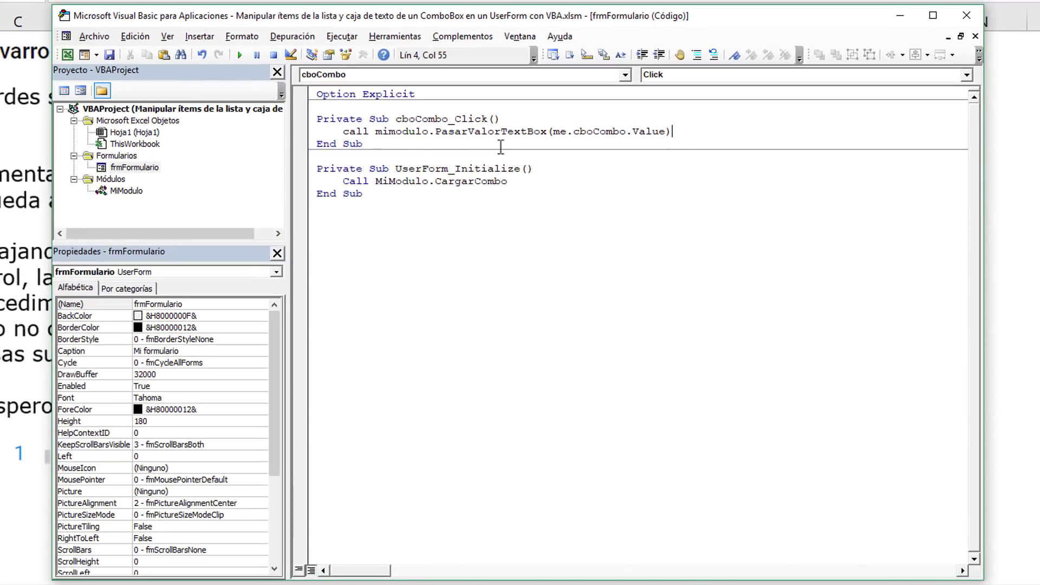
Run the Mi formulario UserForm from the frmFormulario design.
left_click(395, 144)
double_click(144, 166)
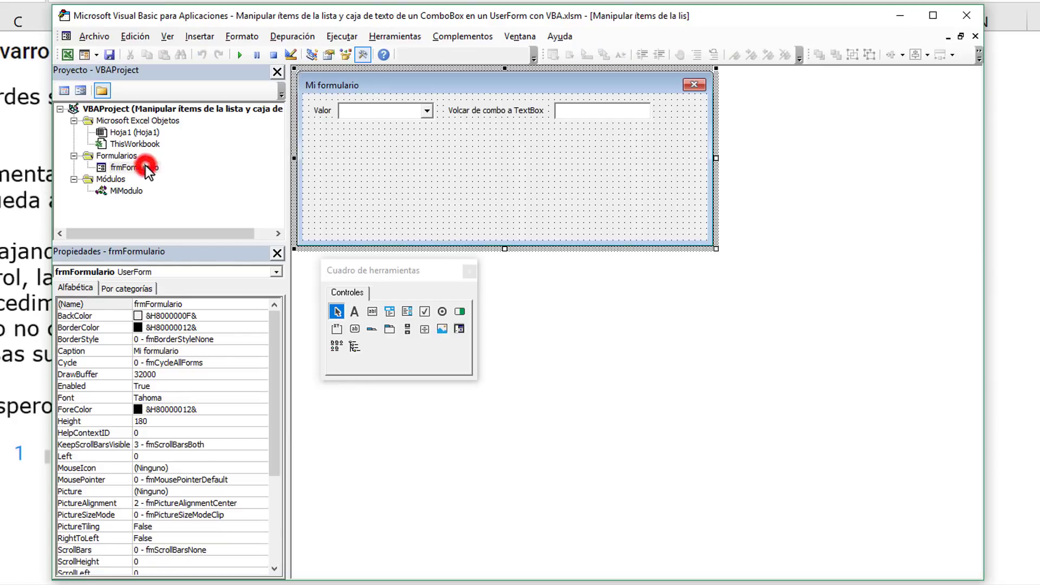
left_click(388, 77)
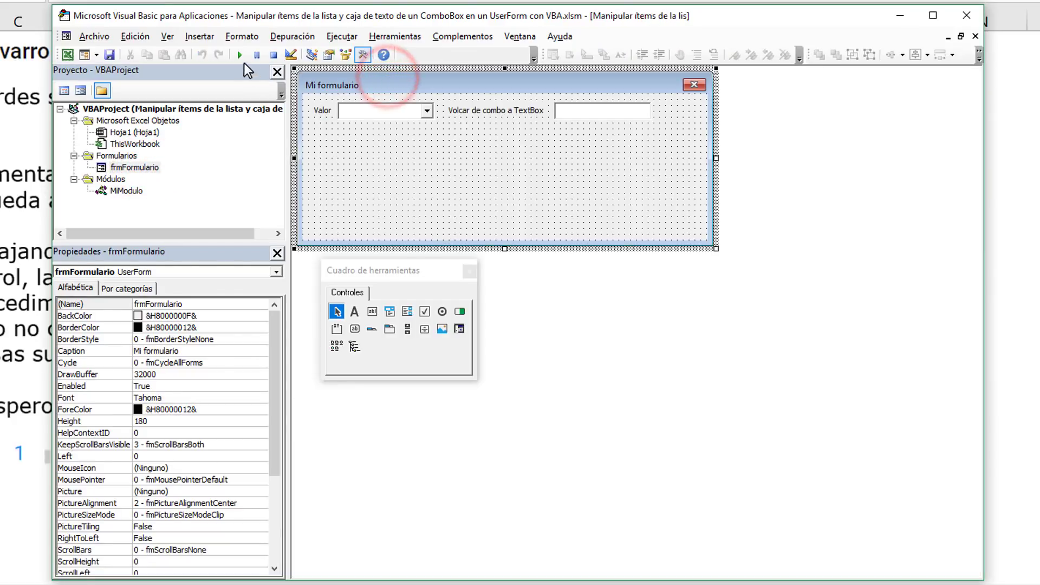
left_click(239, 55)
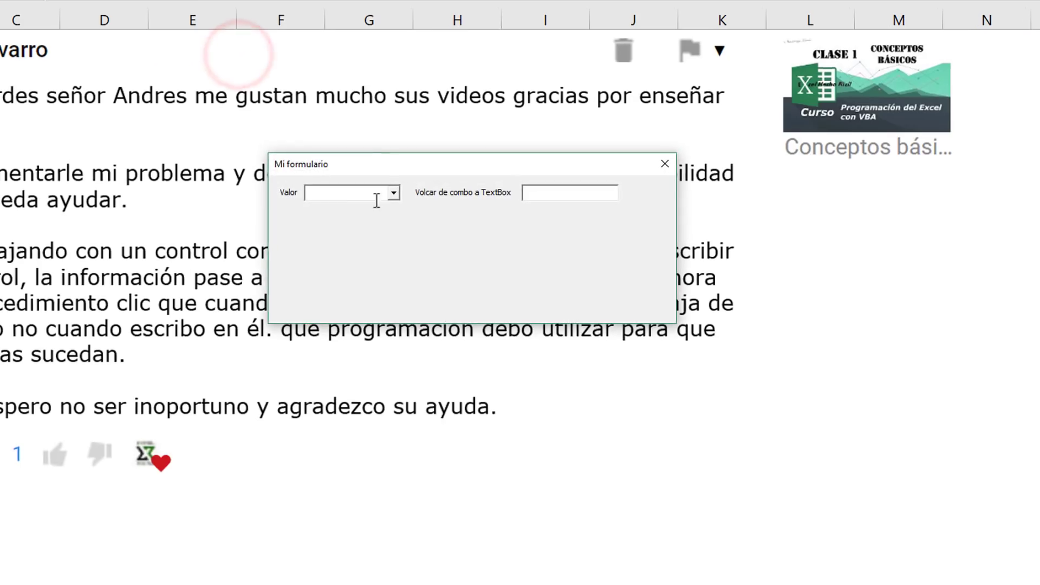
Pick 9, 5, 8 and 4 in the Valor combo, then replace 4 with 'Hola'.
left_click(394, 193)
left_click(431, 172)
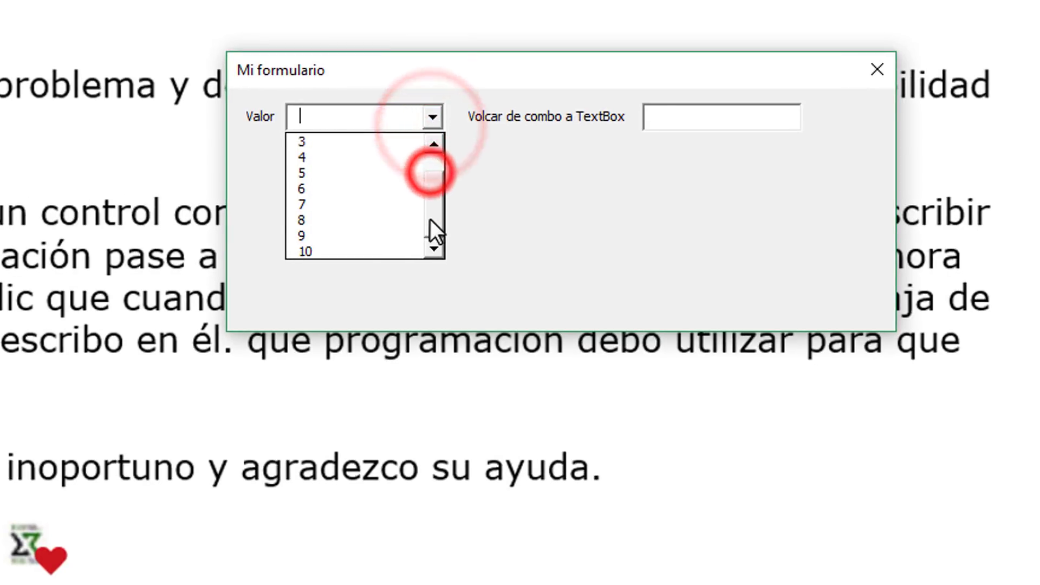
left_click(382, 238)
left_click(432, 117)
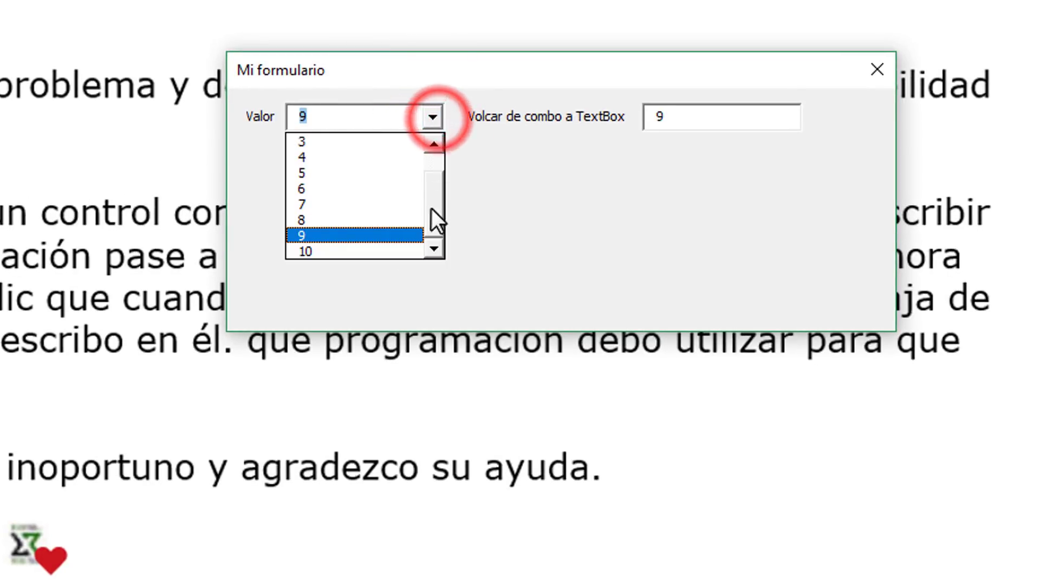
left_click_drag(430, 209, 431, 163)
left_click(347, 202)
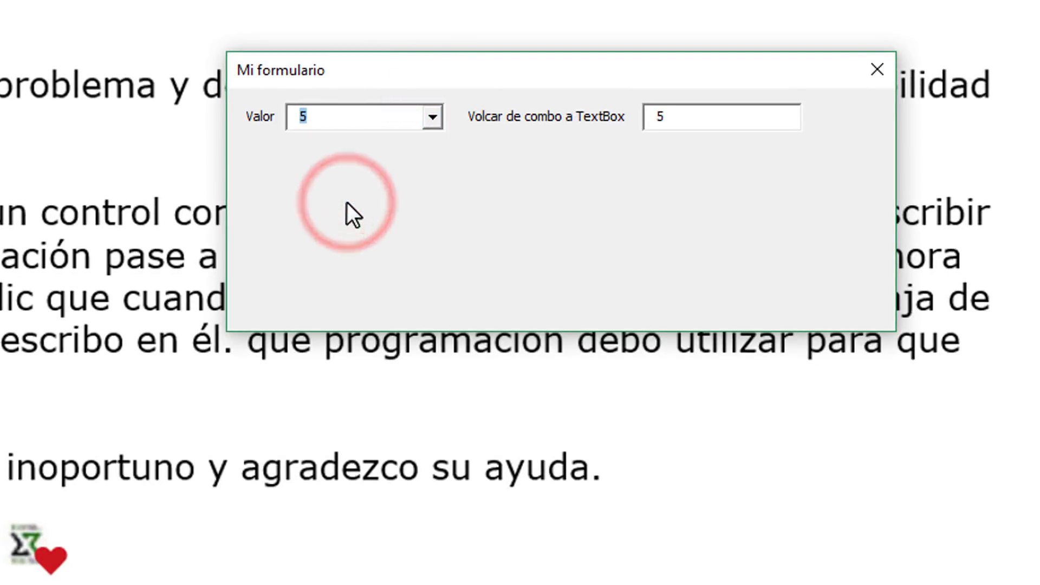
left_click(440, 116)
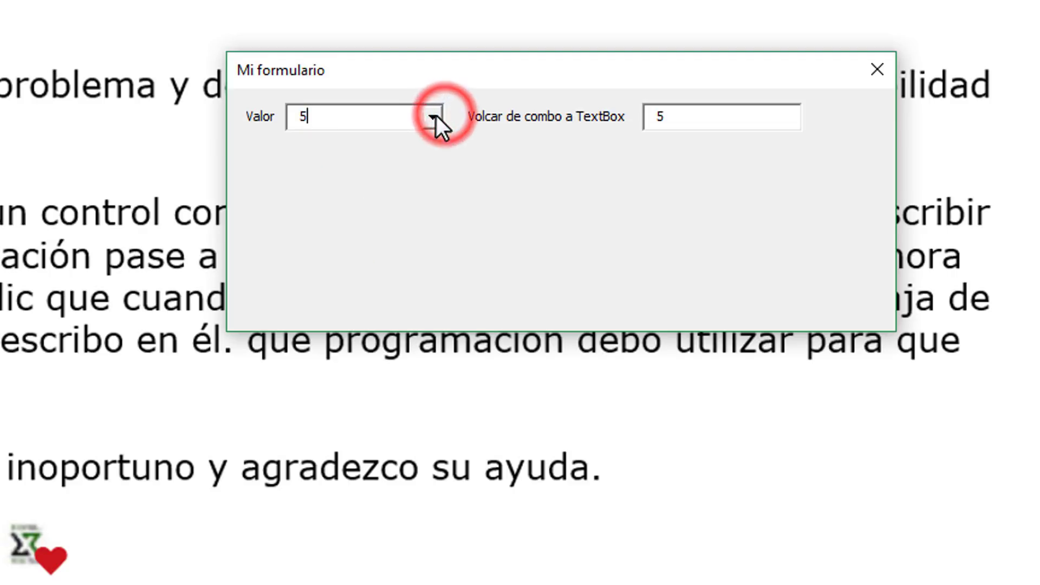
left_click(378, 226)
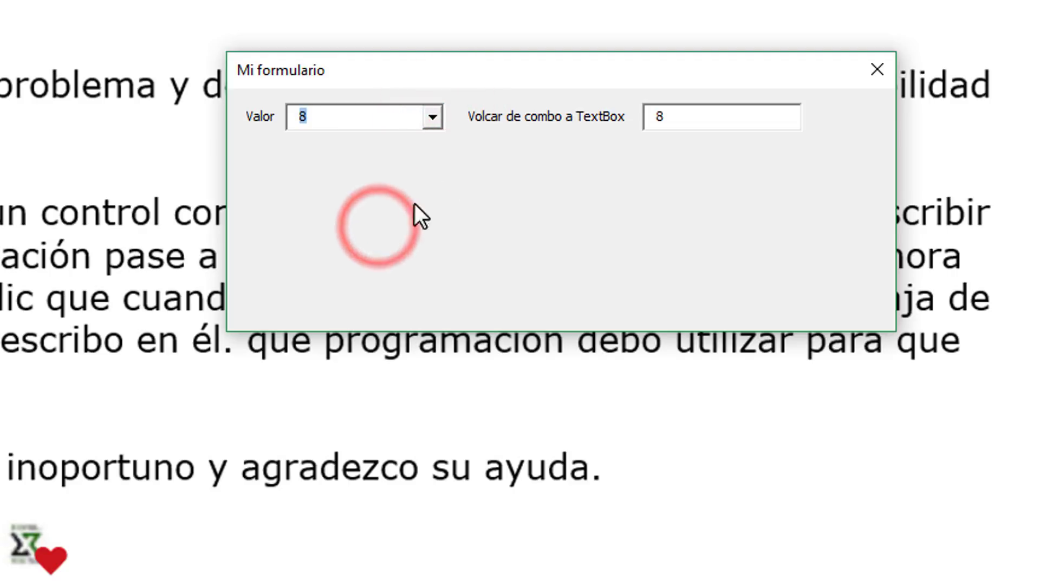
left_click(432, 116)
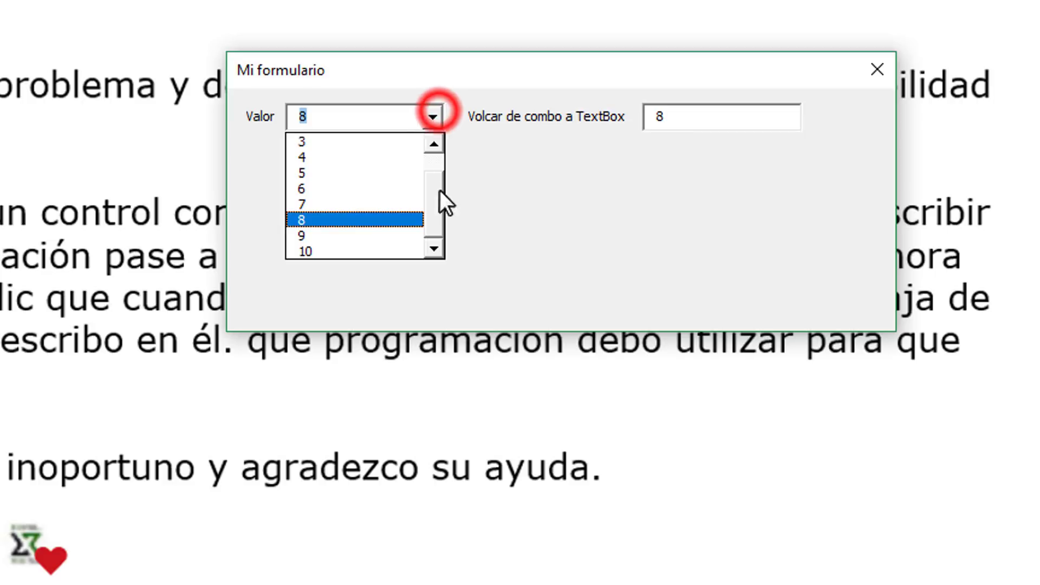
left_click(352, 162)
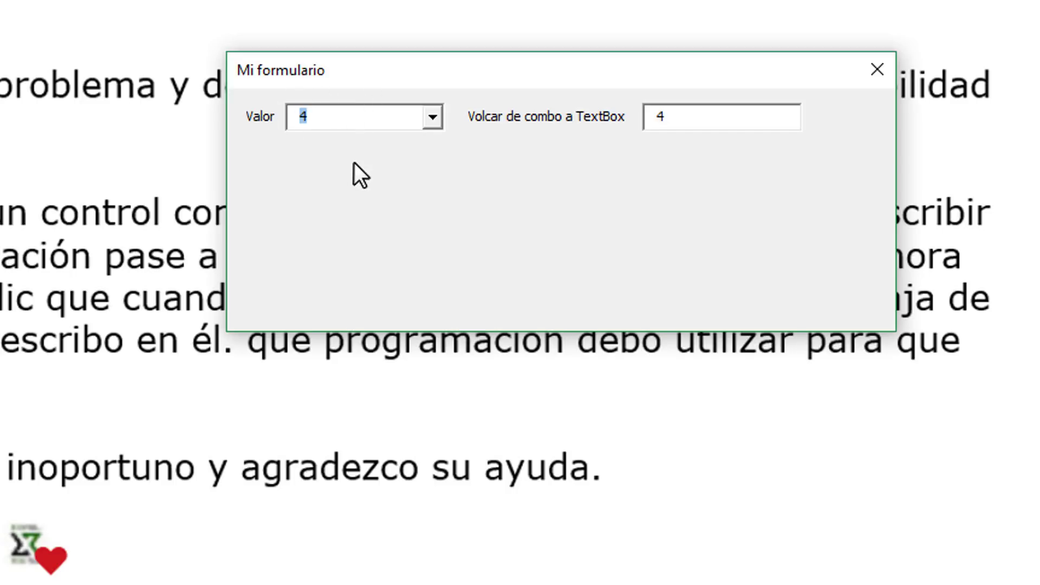
key("BackSpace")
type("Hola")
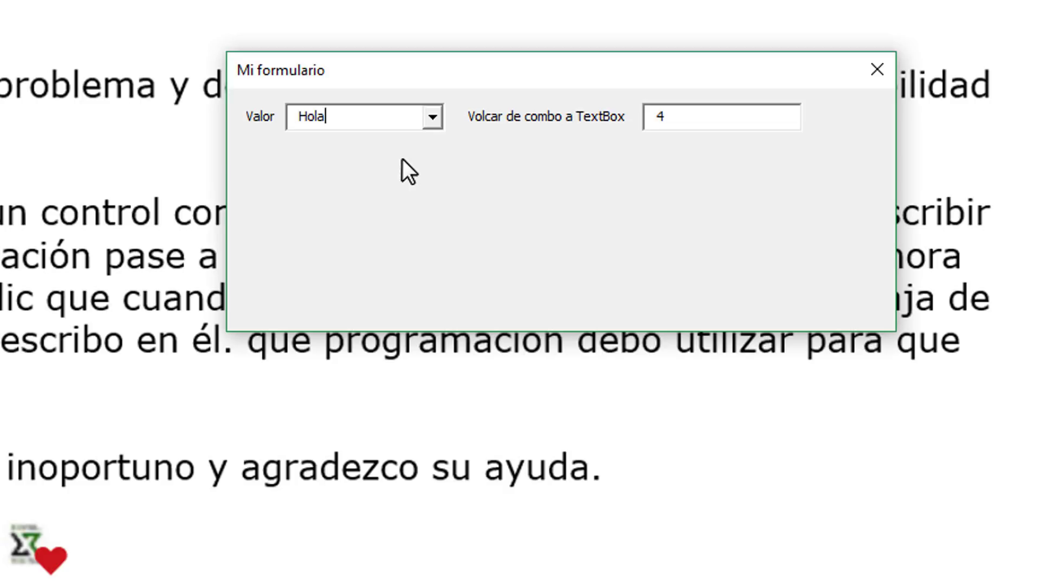
Select 'Hola' in the Valor box, then close the running Mi formulario test.
double_click(343, 115)
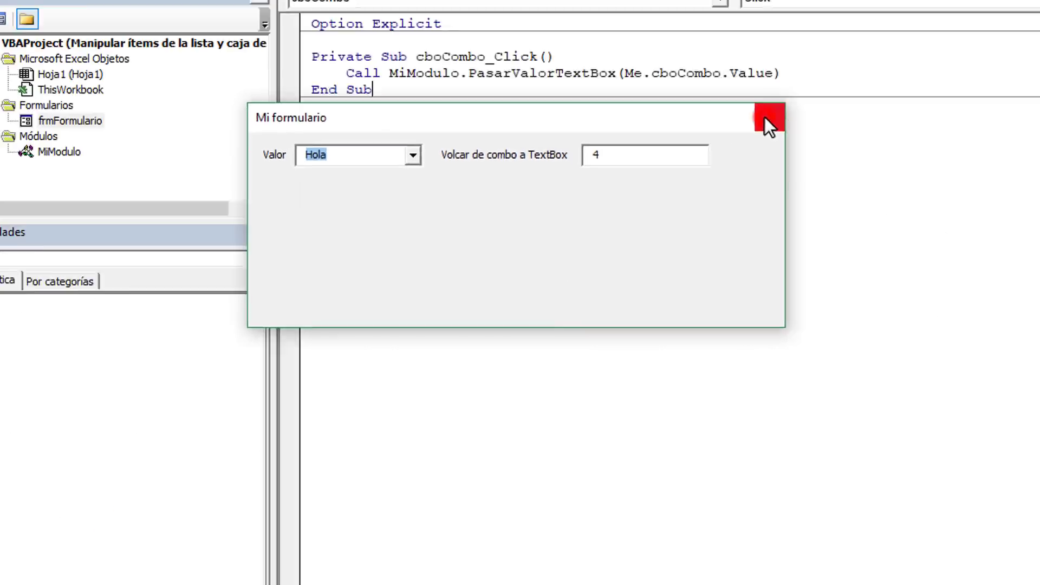
left_click(766, 120)
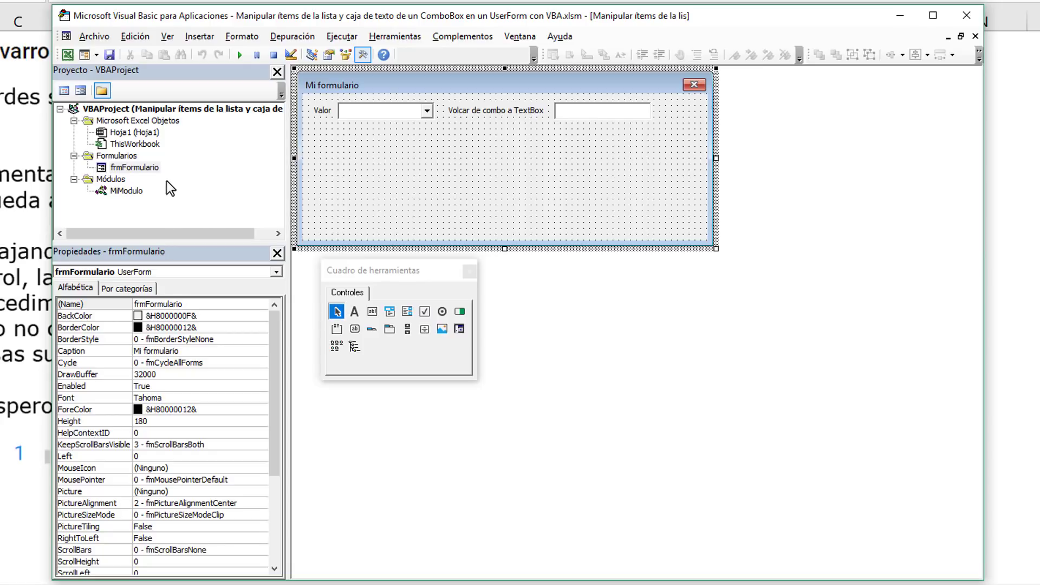
Open frmFormulario's code through Ver código and show the cboCombo event list.
right_click(148, 171)
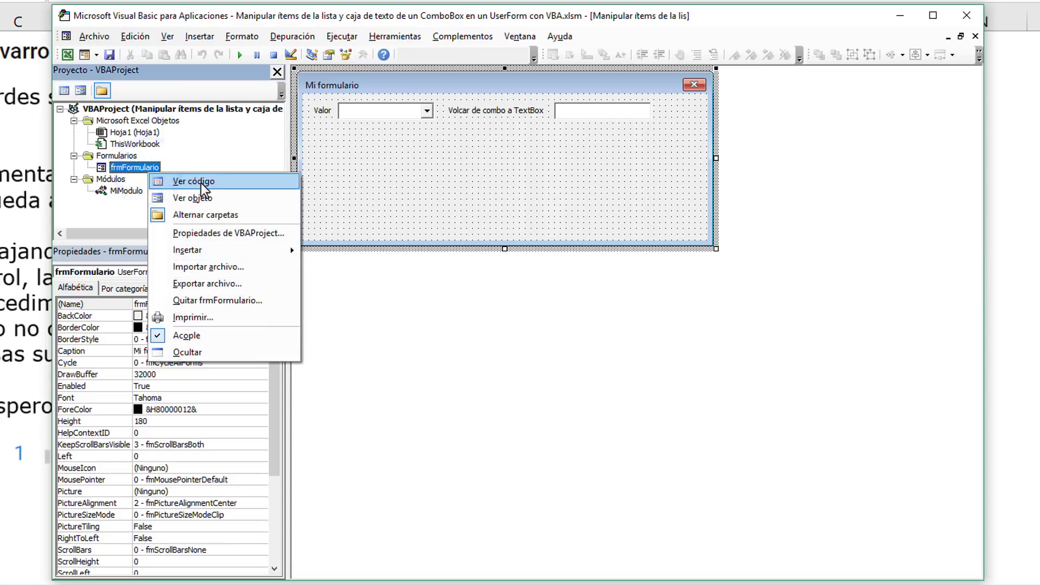
left_click(227, 184)
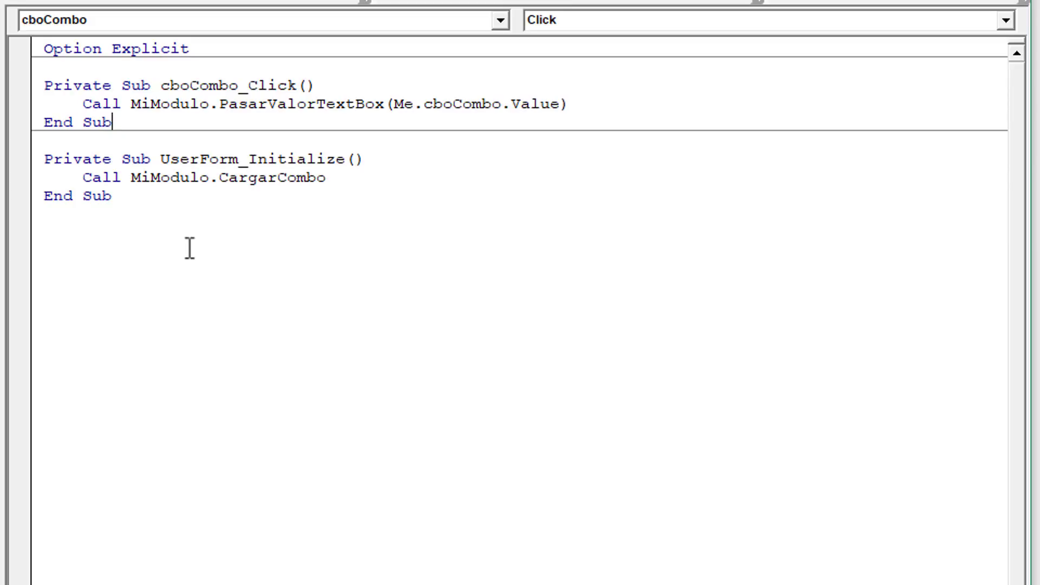
left_click(561, 24)
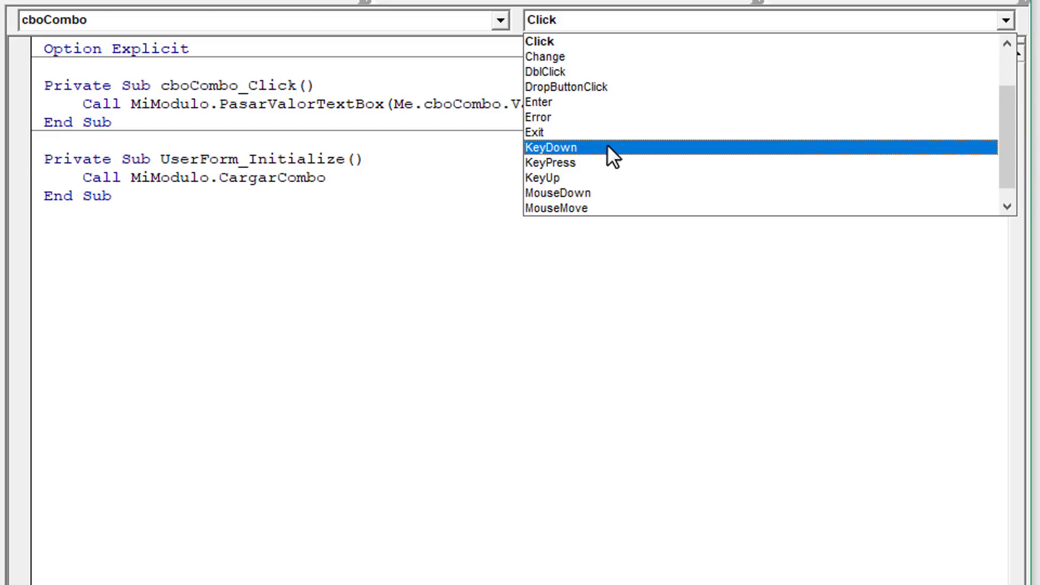
Create cboCombo_KeyDown and type 'if keycode = 13 then' as its indented first line.
left_click(608, 147)
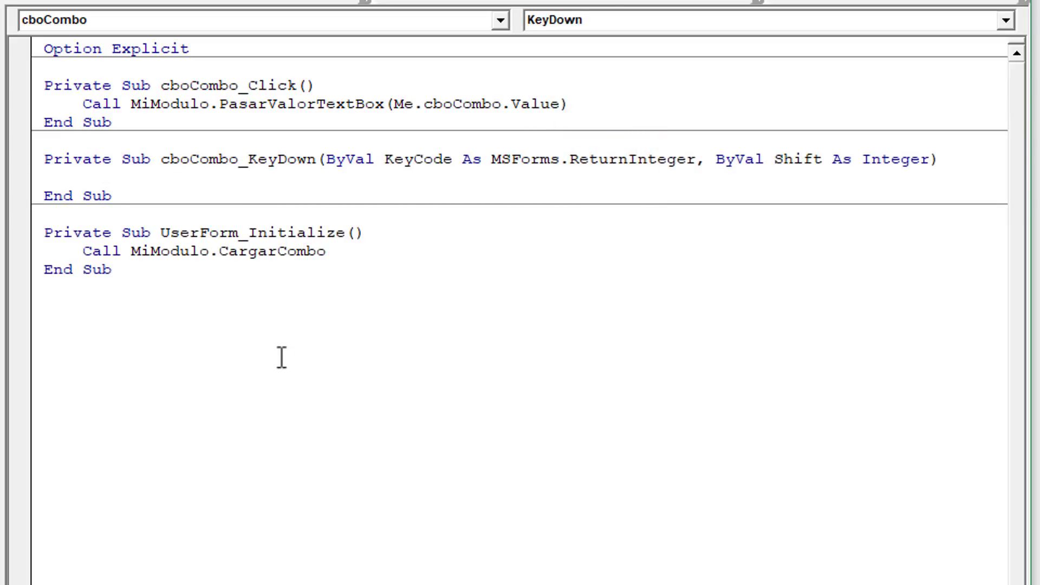
left_click_drag(453, 160, 385, 160)
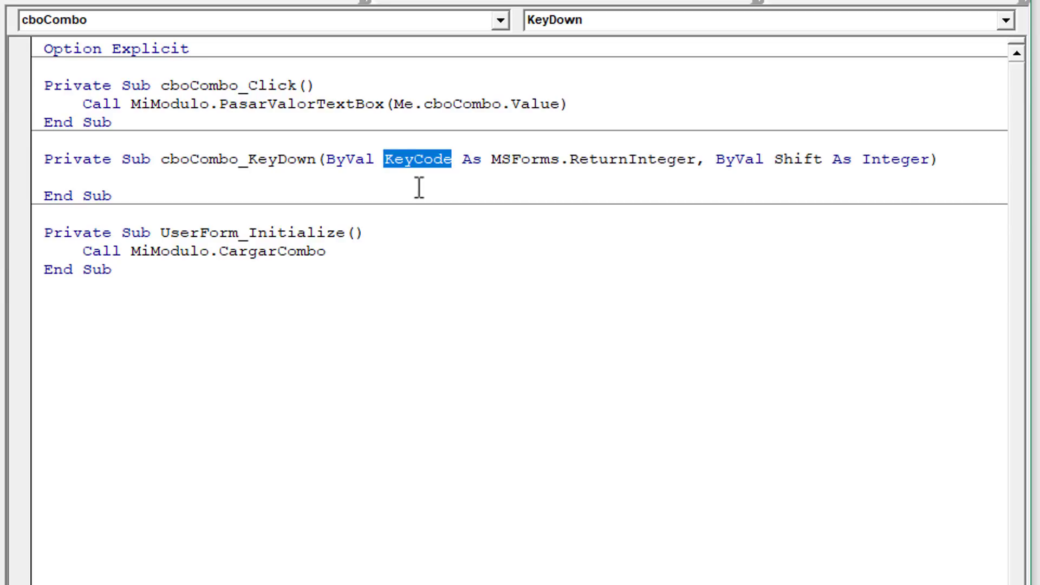
left_click(220, 178)
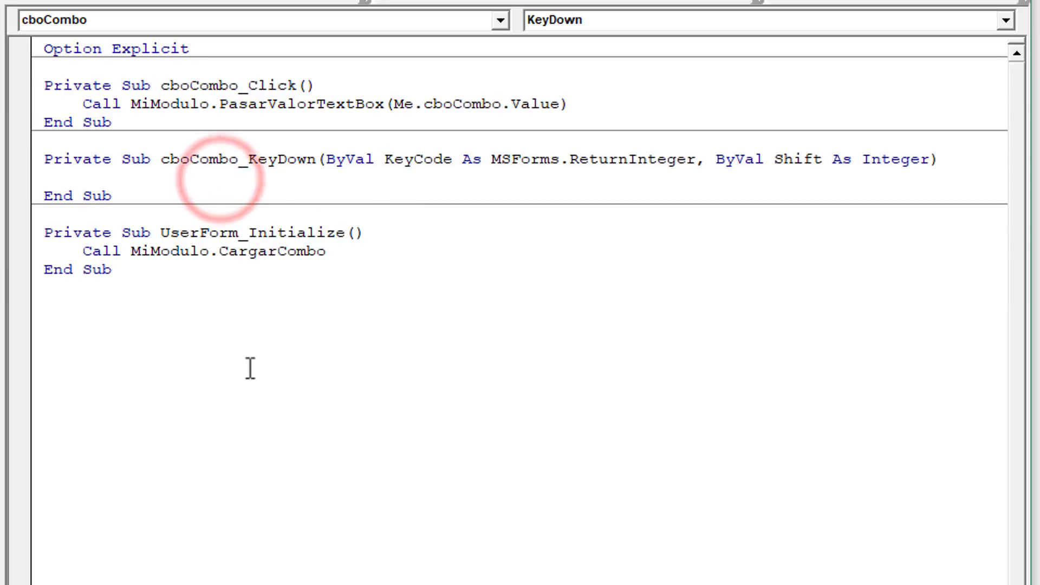
key("Tab")
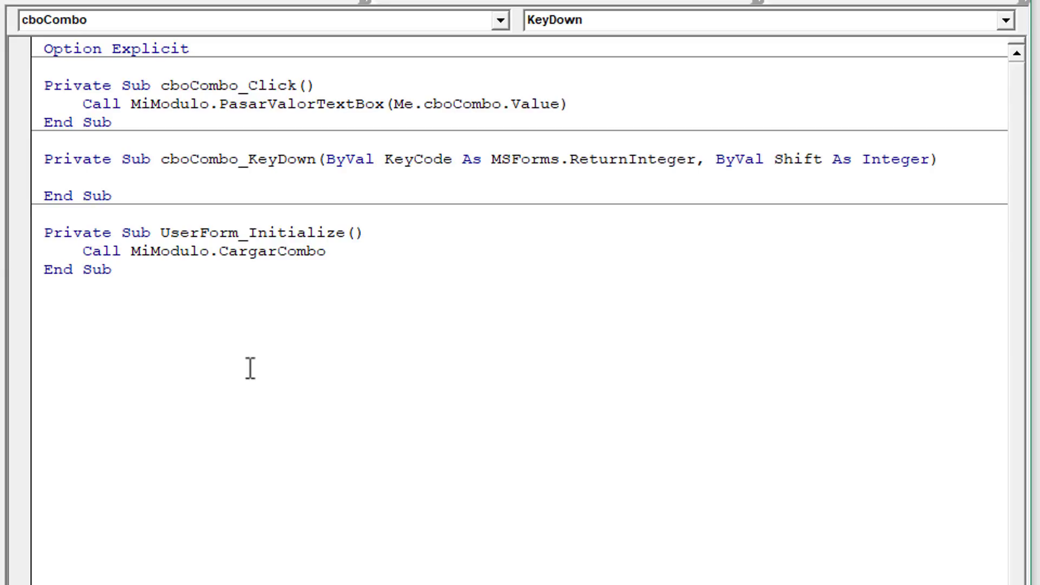
type("if ")
type("keycode")
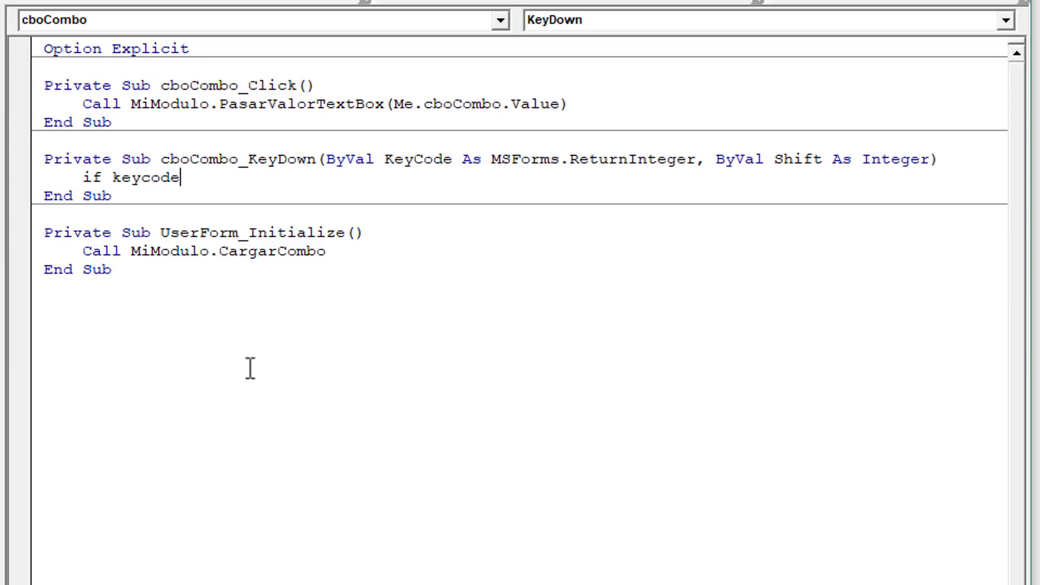
type(" = 13 ")
type("then")
Close the If KeyCode = 13 Then block with End If and start a nested 'if' inside it.
key("Return")
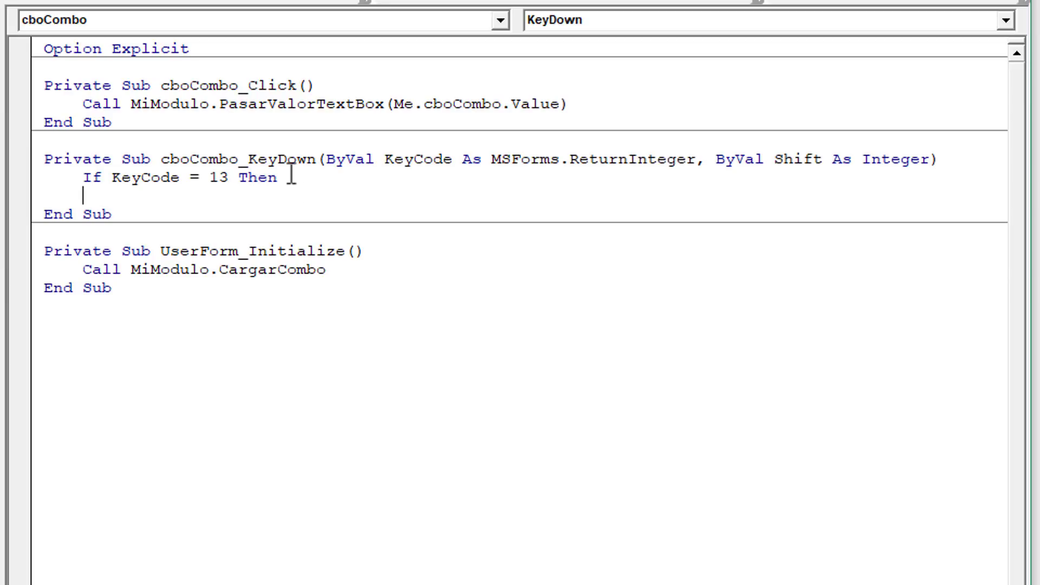
left_click_drag(282, 178, 82, 178)
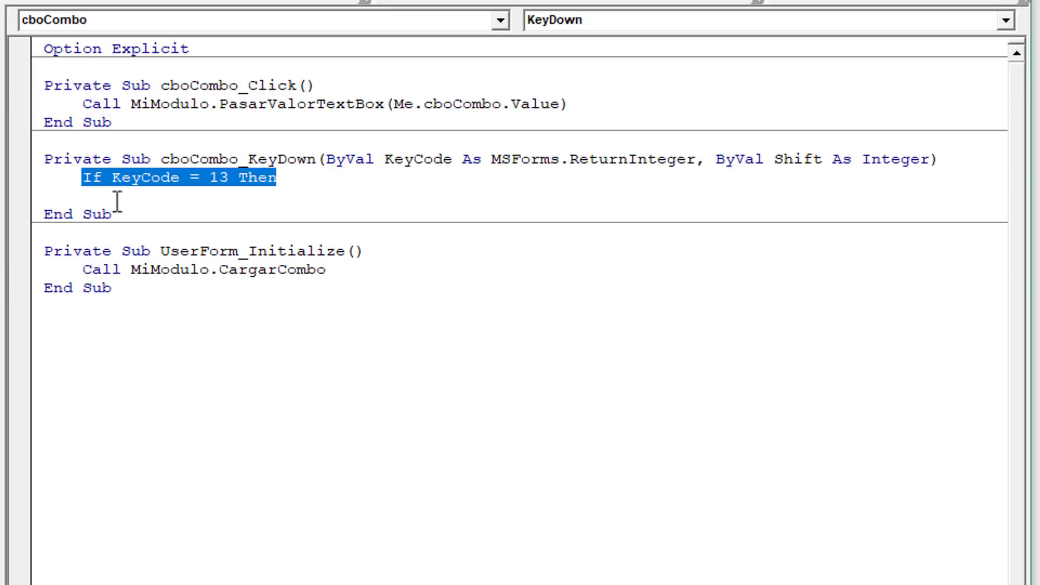
left_click(117, 200)
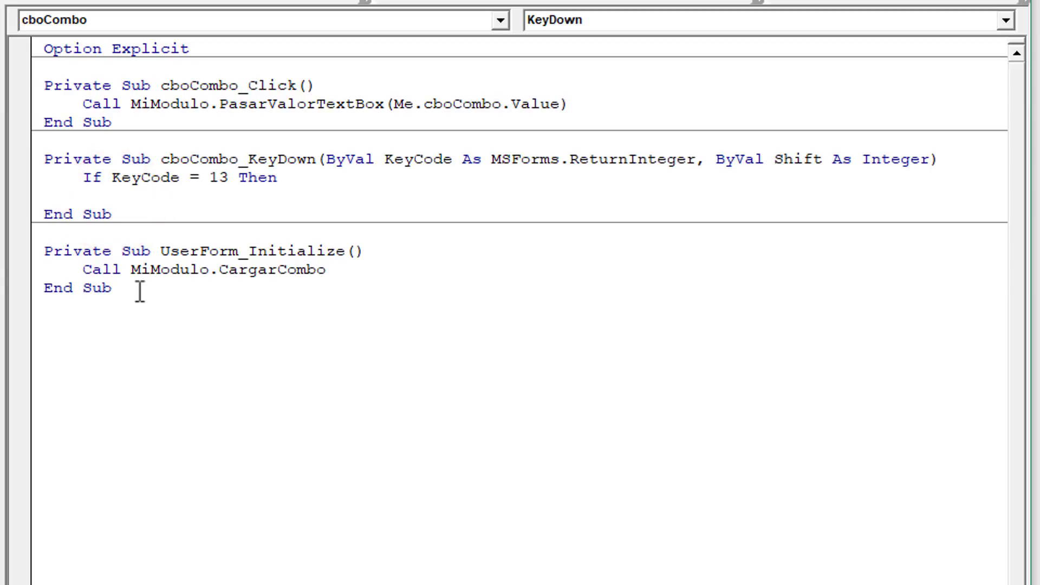
type("end i")
type("f")
key("Up")
key("End")
key("Return")
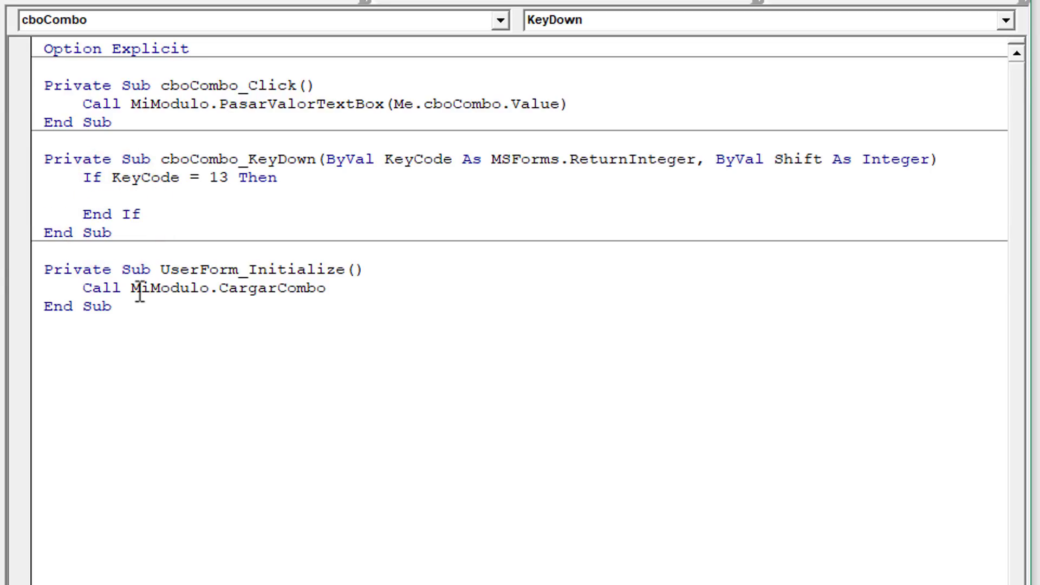
key("Tab")
type("if")
Write the nested line If Me.cboCombo.Value <> "" Then, using IntelliSense for cboCombo and Value.
type("me.cbo")
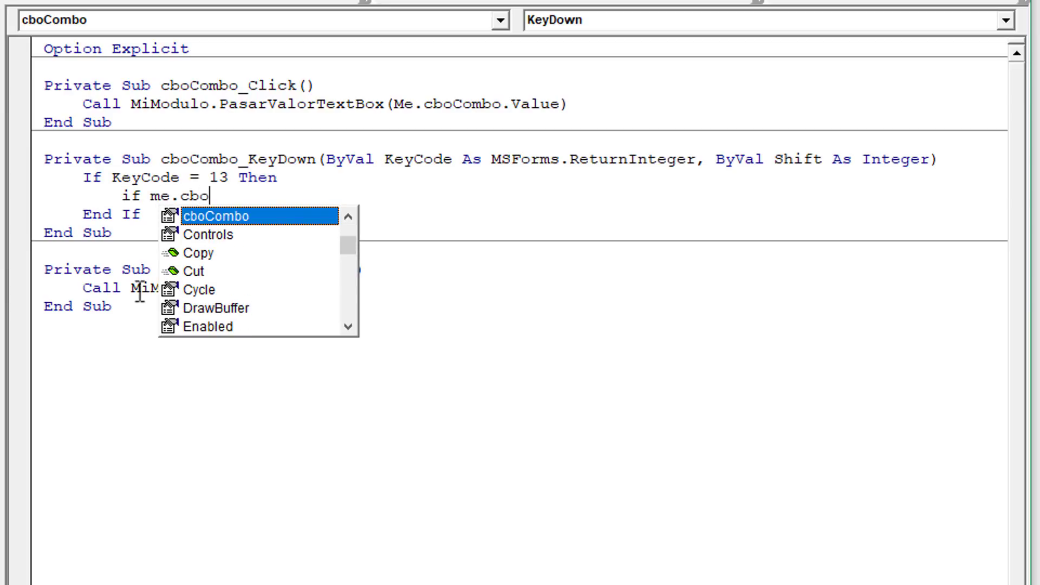
key("Tab")
type(".va")
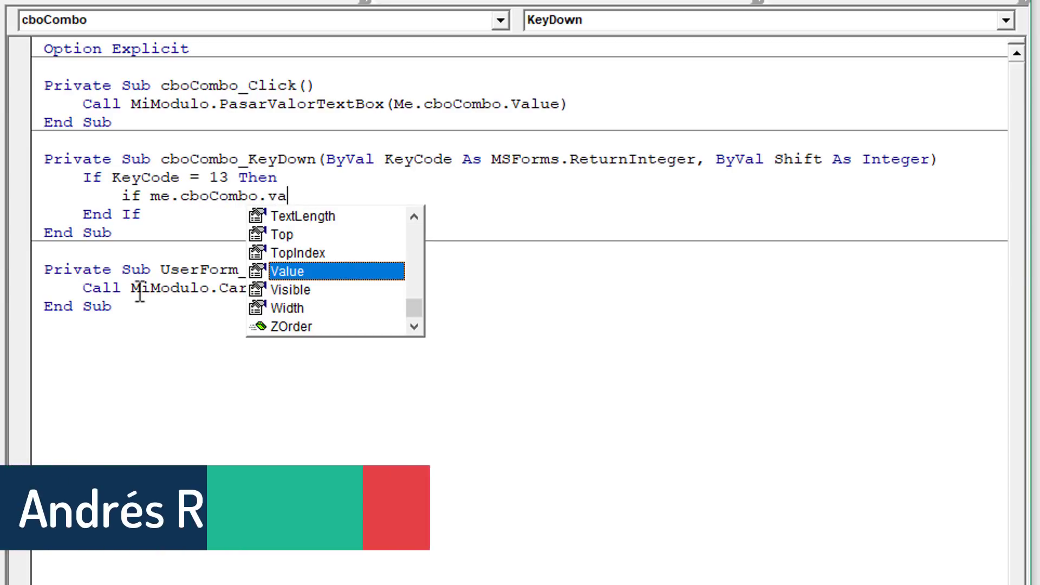
key("Tab")
type(">")
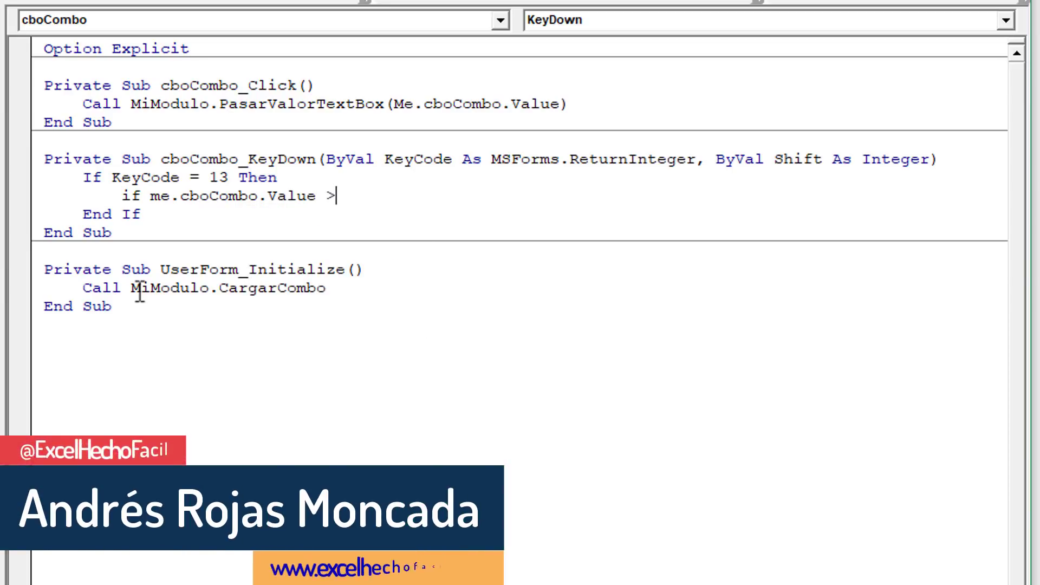
key("BackSpace")
type("<>")
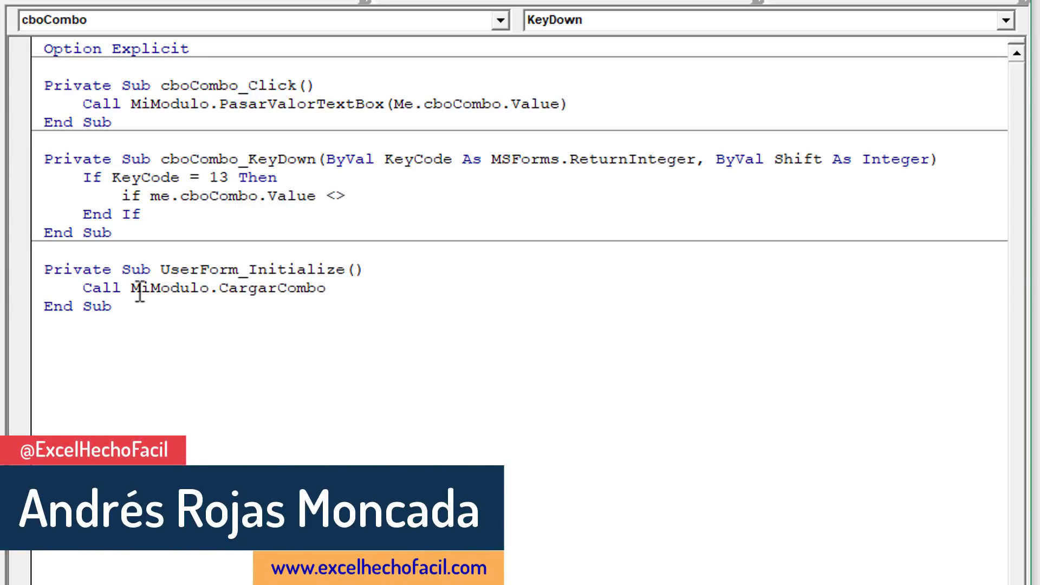
type("\"\" tyhern")
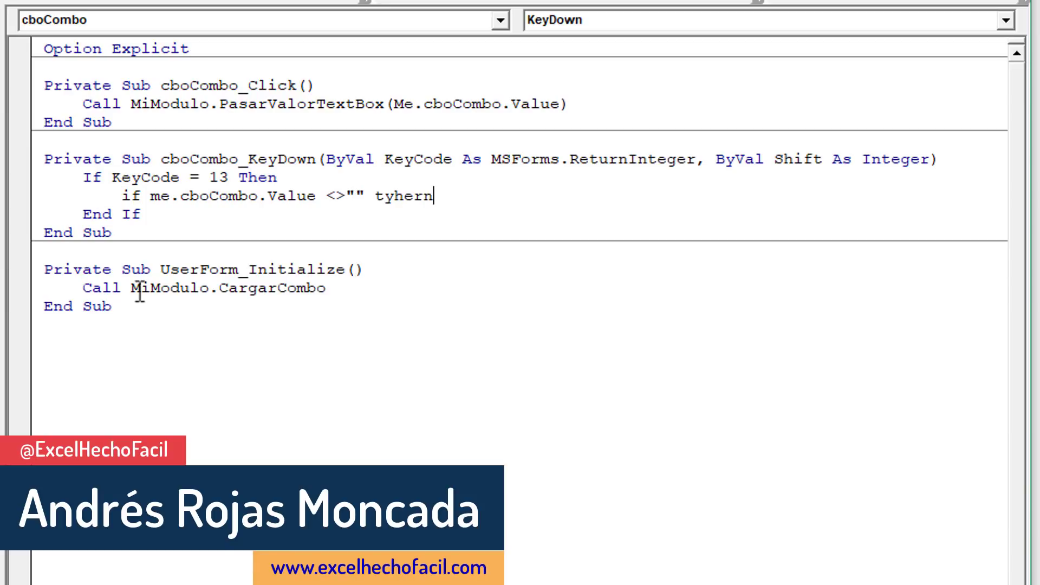
key("BackSpace")
key("BackSpace")
key("BackSpace")
key("BackSpace")
key("BackSpace")
type("he")
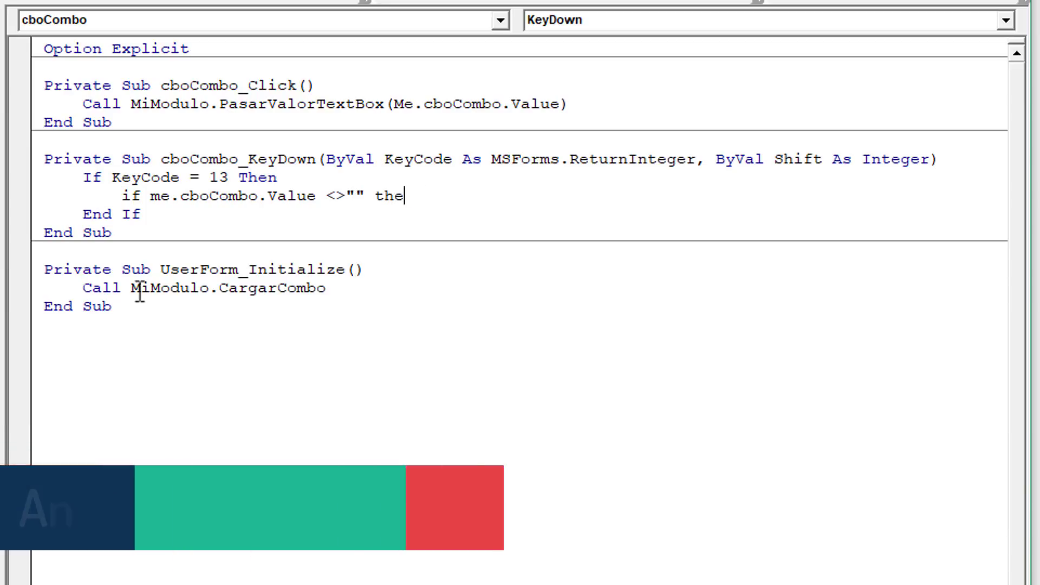
type("n")
key("Return")
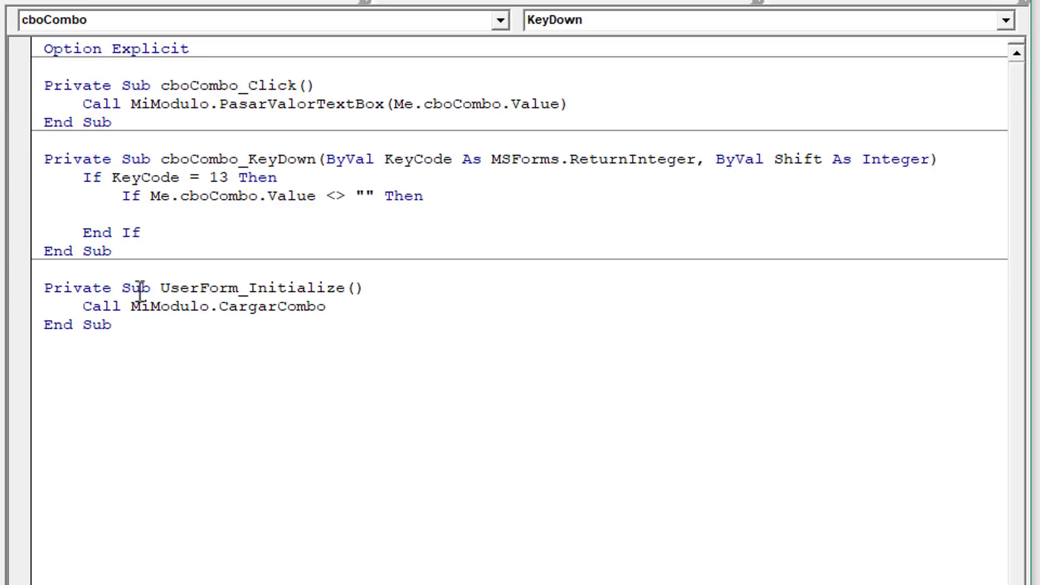
Close the nested block with End If and open an indented line inside it.
type("end")
type(" if")
key("Up")
key("End")
key("Return")
key("Tab")
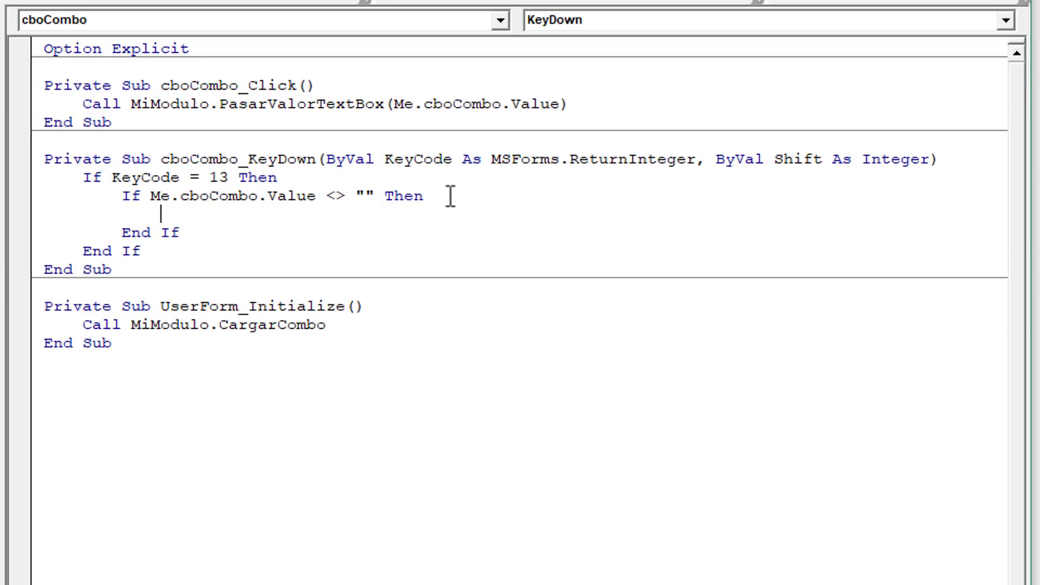
Copy the Call MiModulo.PasarValorTextBox(Me.cboCombo.Value) line from cboCombo_Click into the nested If.
left_click_drag(569, 103, 82, 103)
key("ctrl+c")
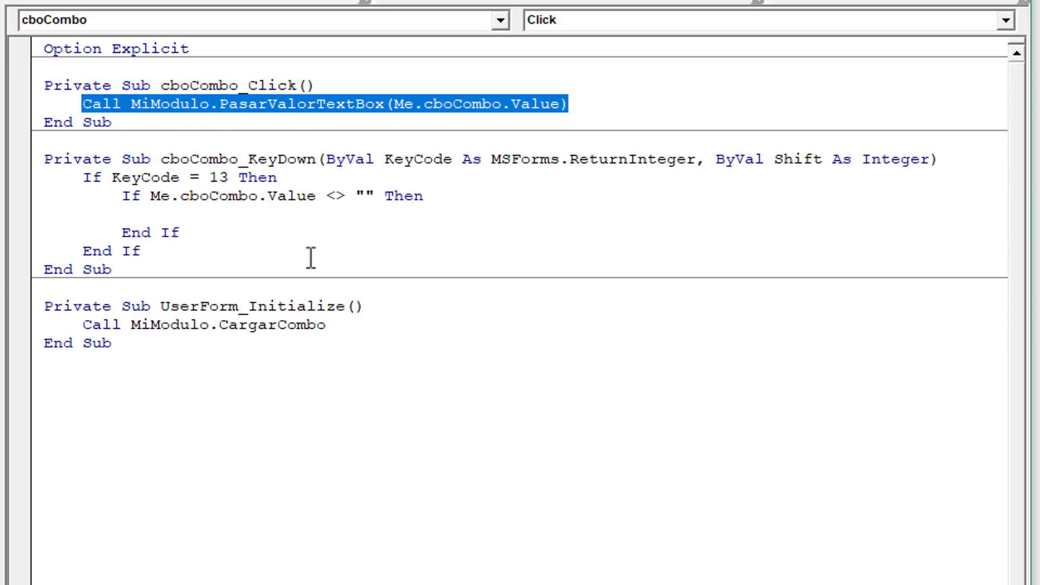
left_click(211, 215)
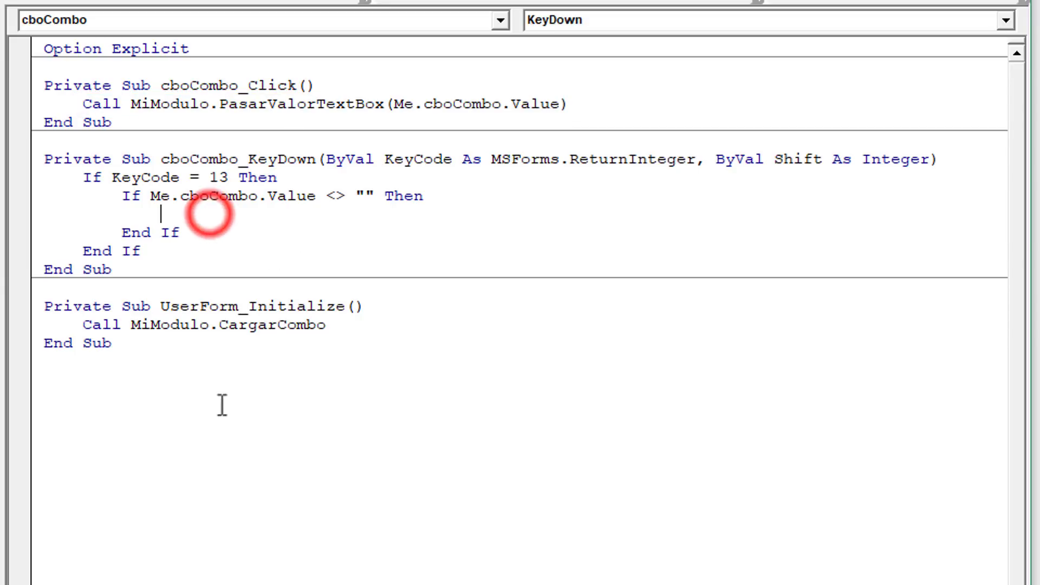
key("ctrl+v")
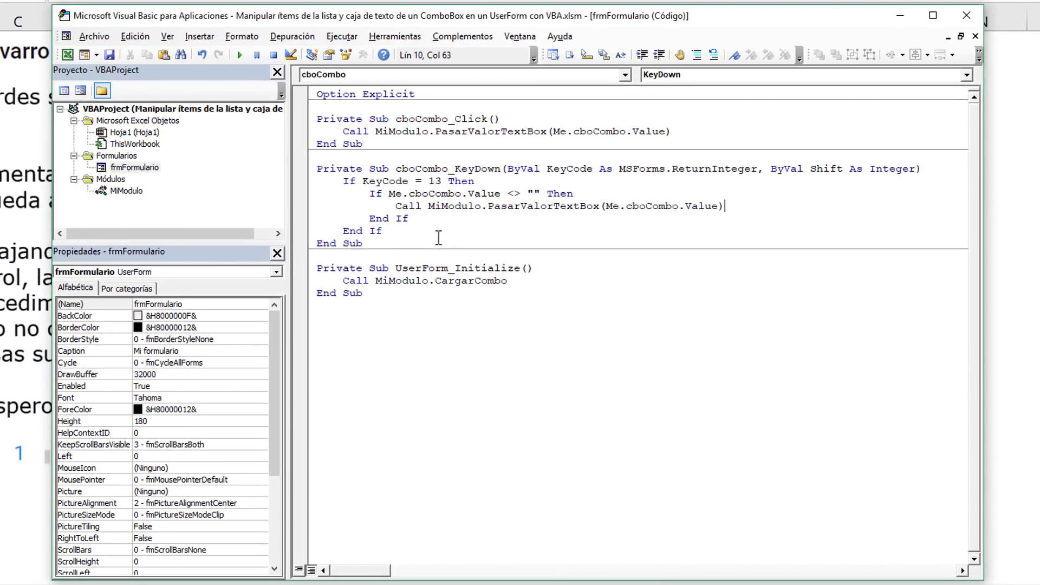
Run the form from design view and pick 8, then 3, from the Valor list.
double_click(132, 170)
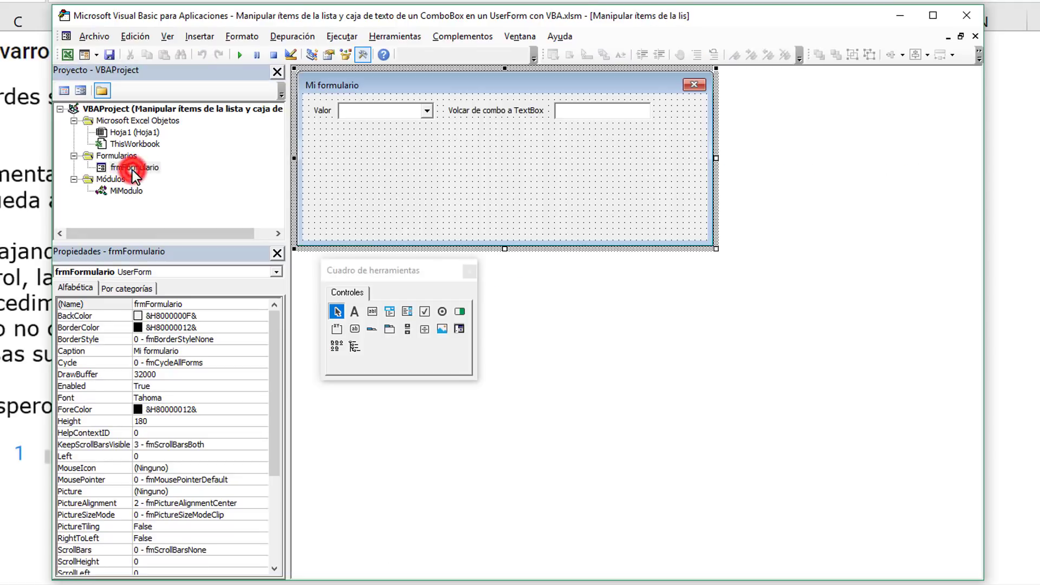
left_click(240, 54)
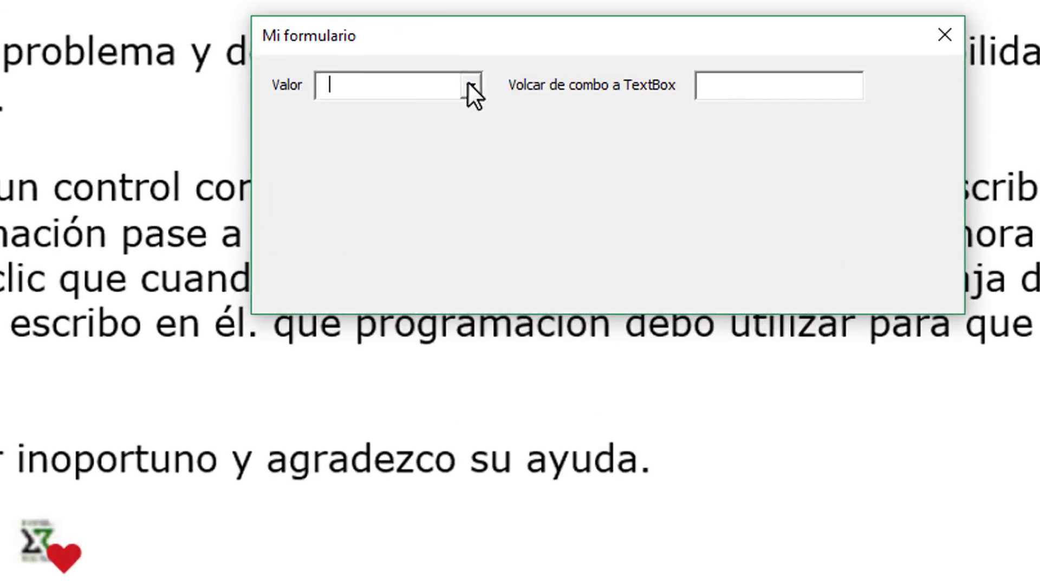
left_click(469, 85)
left_click_drag(468, 131, 467, 180)
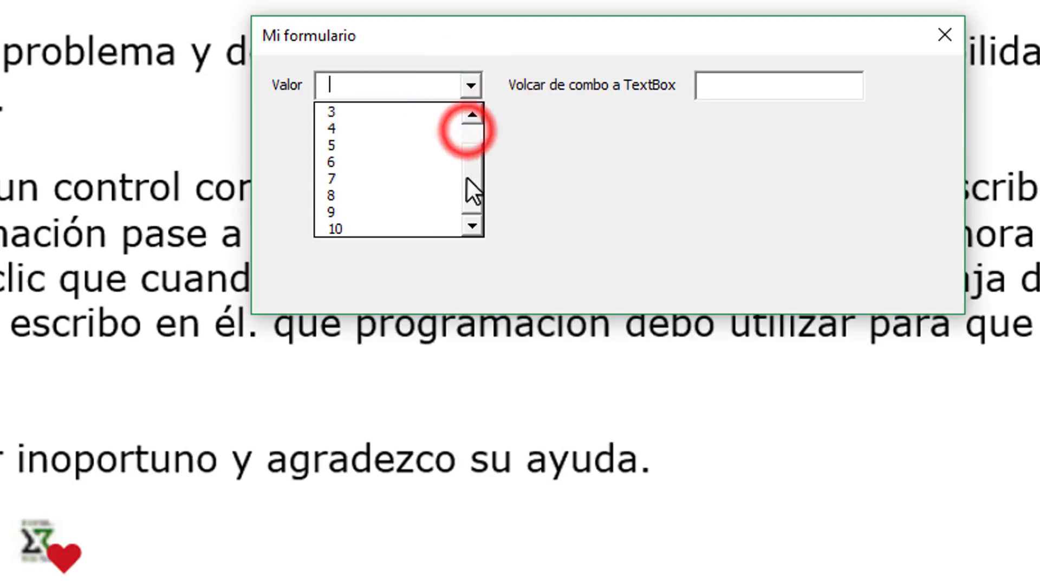
left_click(406, 196)
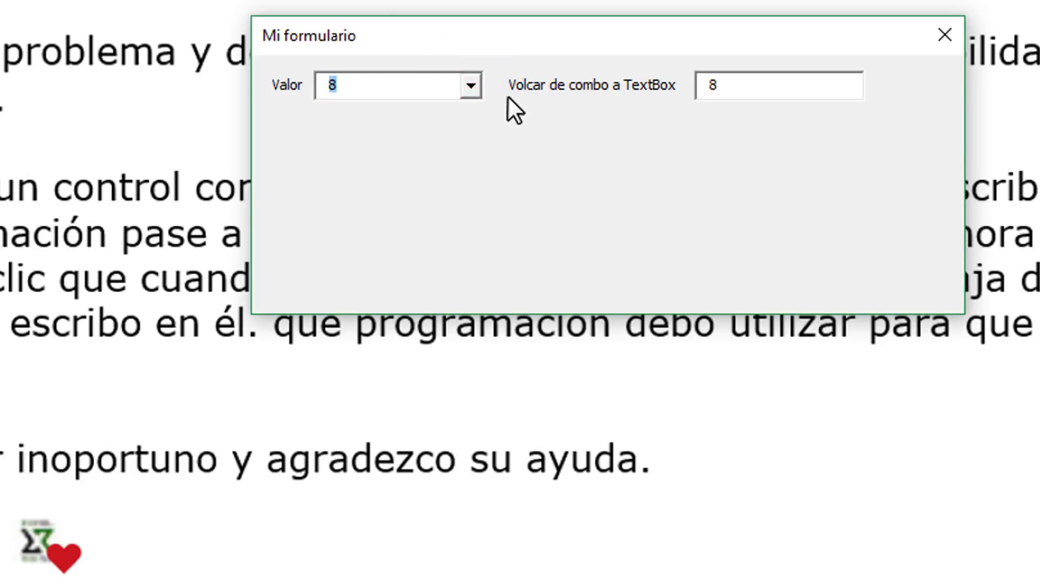
left_click(471, 85)
left_click_drag(473, 201, 475, 148)
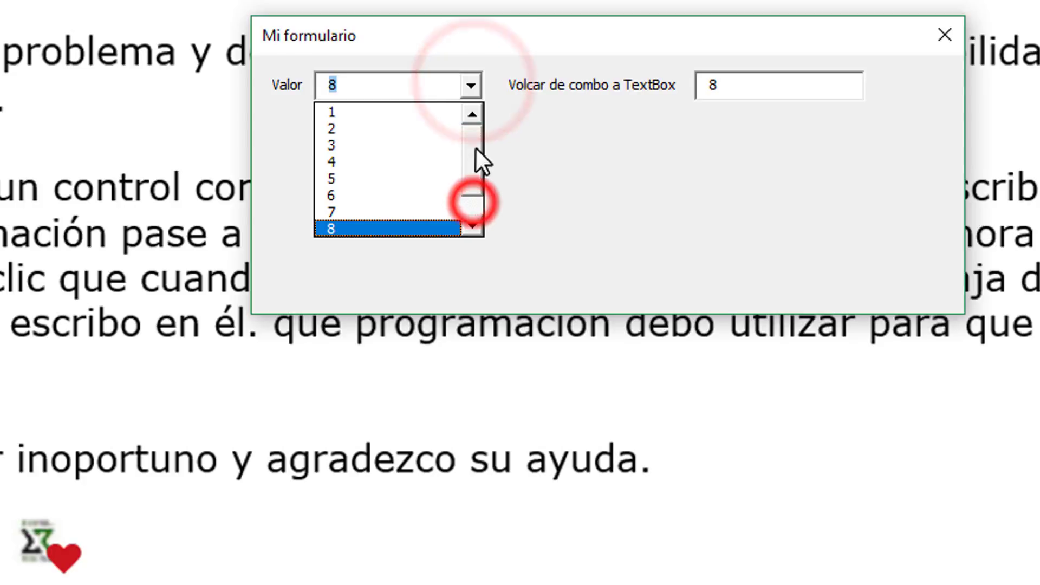
left_click(382, 146)
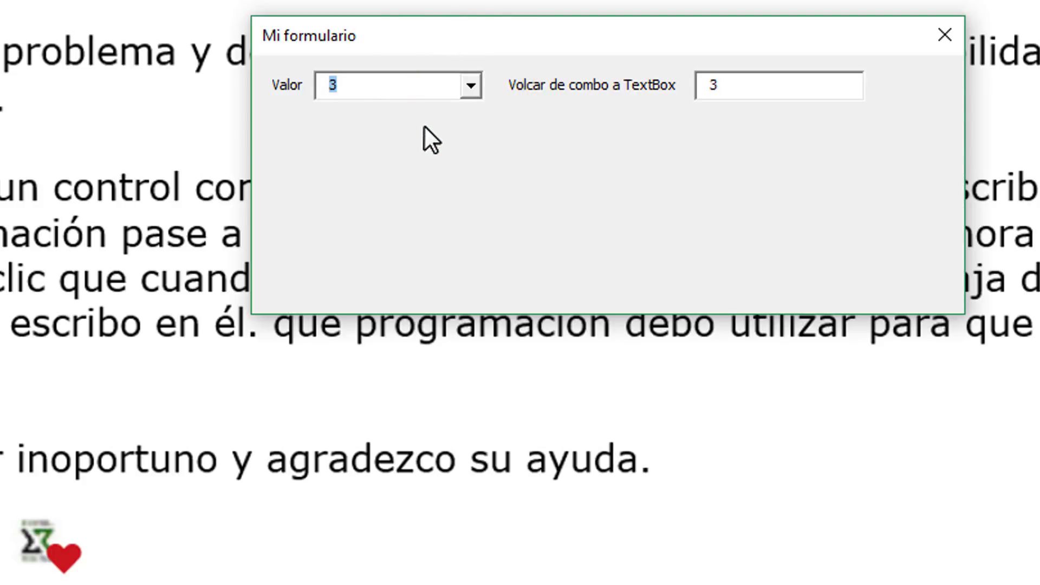
Replace the 3 with 'Hola mundo.' to send it to the TextBox, then erase the combo text.
key("BackSpace")
type("Hola ")
type("mundo.")
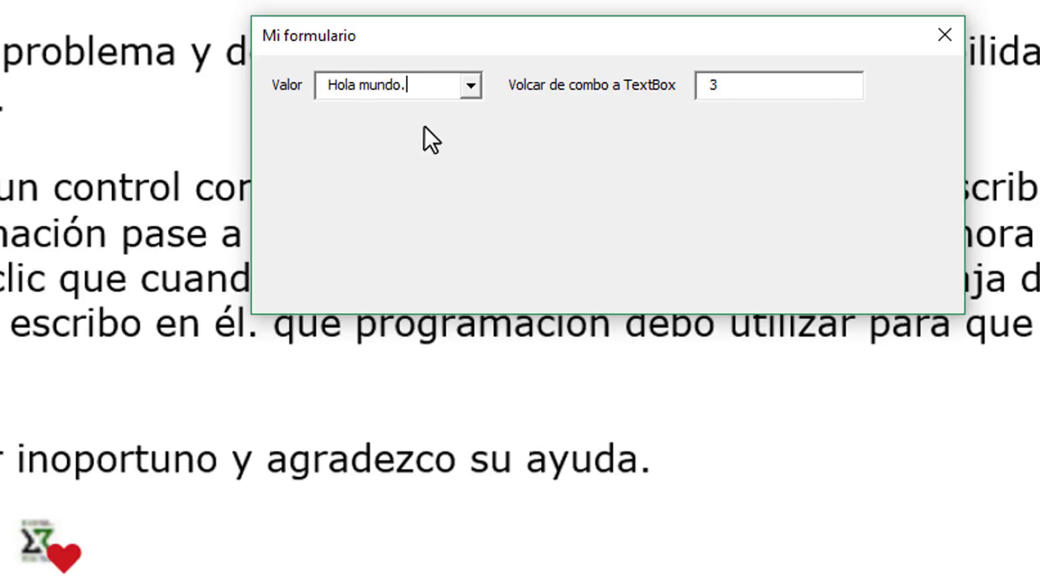
key("Tab")
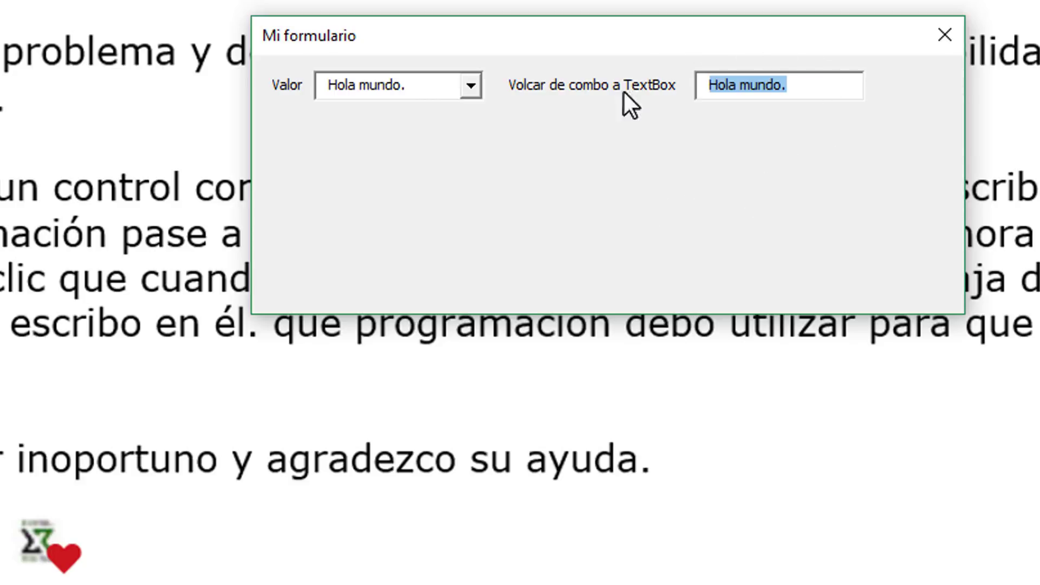
left_click(443, 88)
key("BackSpace")
key("BackSpace")
key("BackSpace")
key("BackSpace")
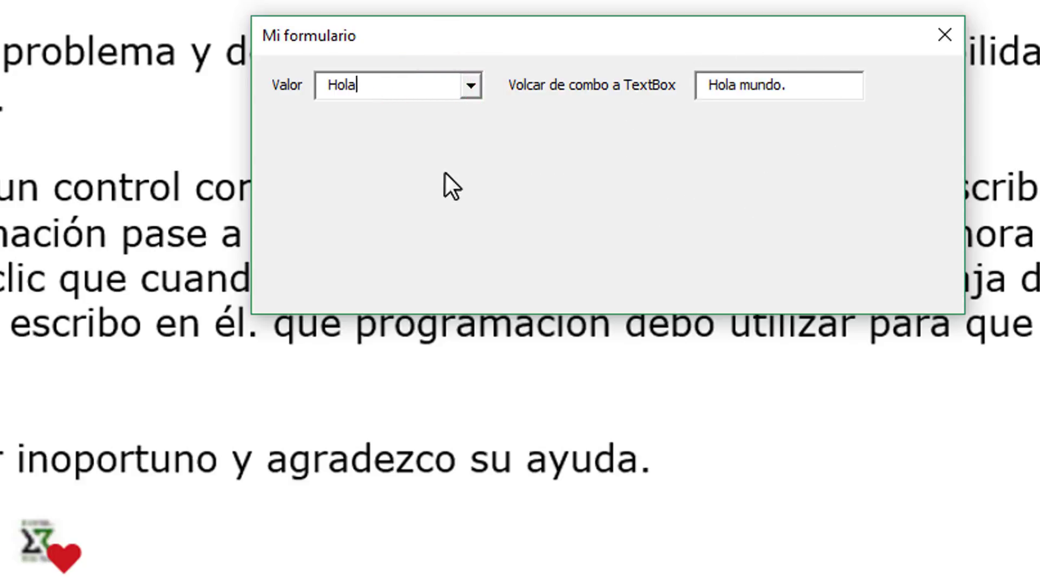
key("BackSpace")
key("BackSpace")
key("BackSpace")
key("Tab")
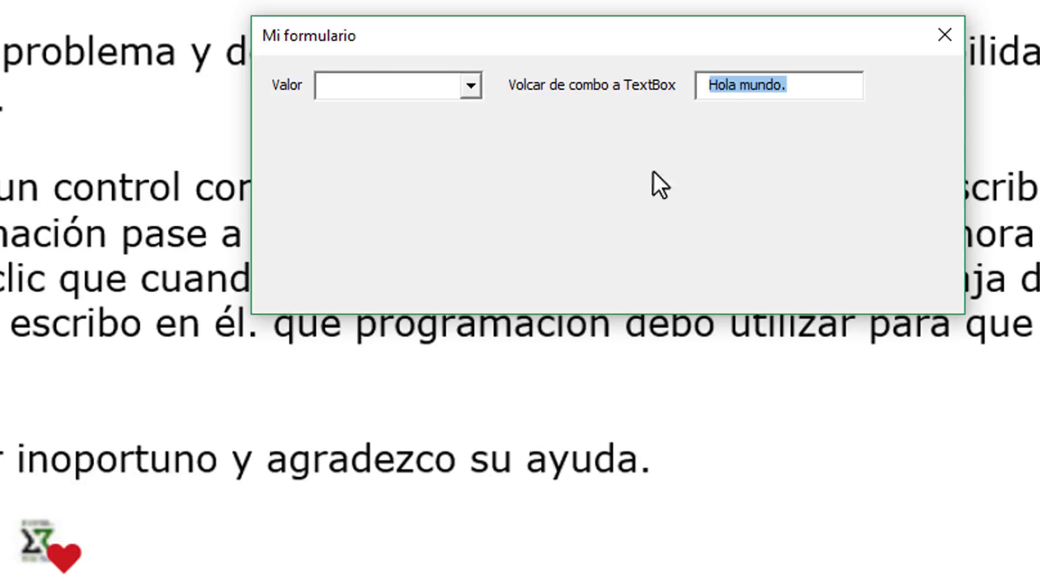
Enter 'Hola mundo 2.' in the Valor combo and confirm so the TextBox copies it.
left_click(376, 95)
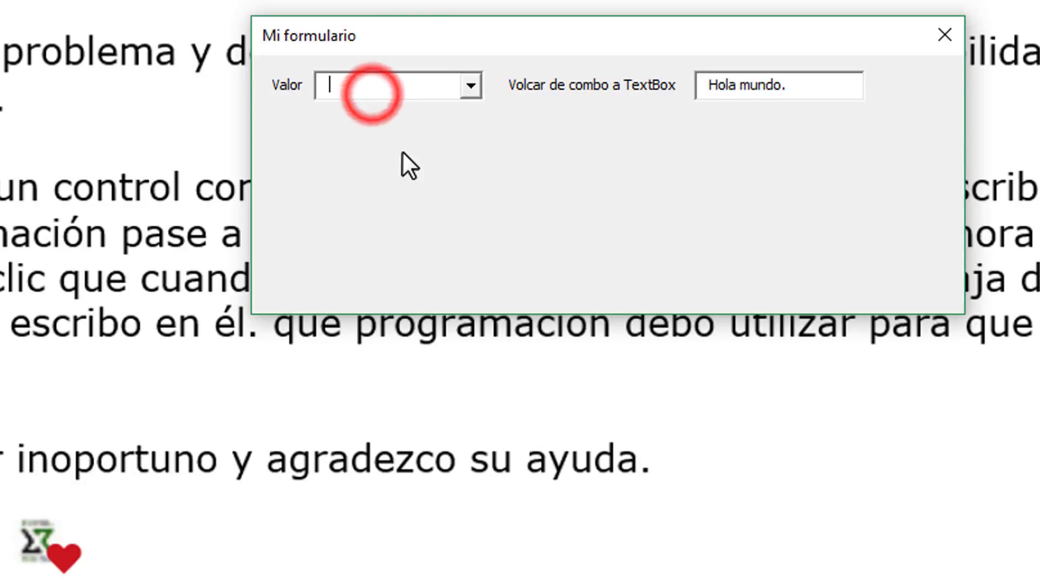
type("HOla mu")
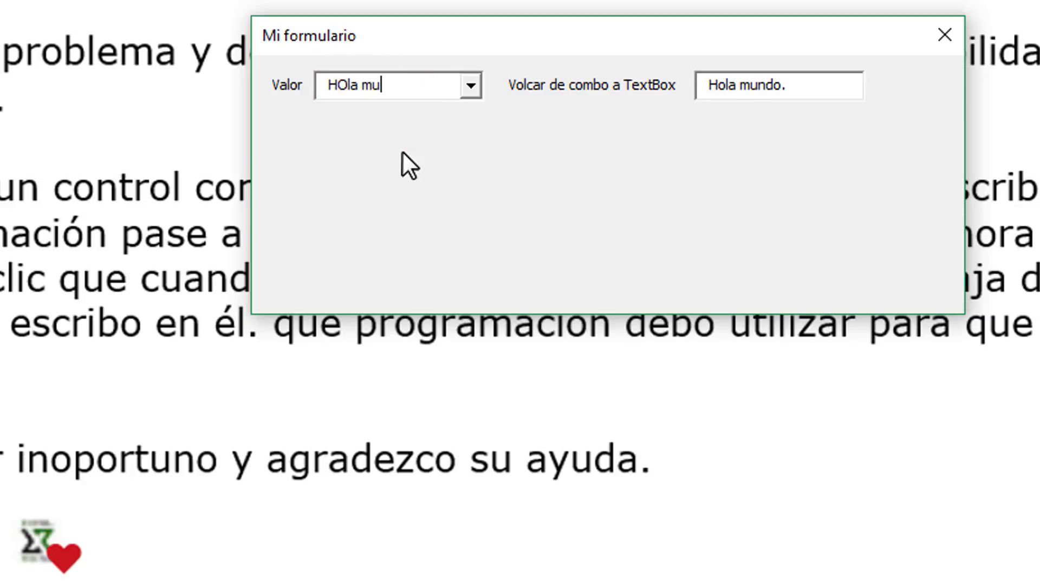
key("BackSpace")
key("BackSpace")
key("BackSpace")
key("BackSpace")
key("BackSpace")
key("BackSpace")
type("ola m")
type("undo 2.")
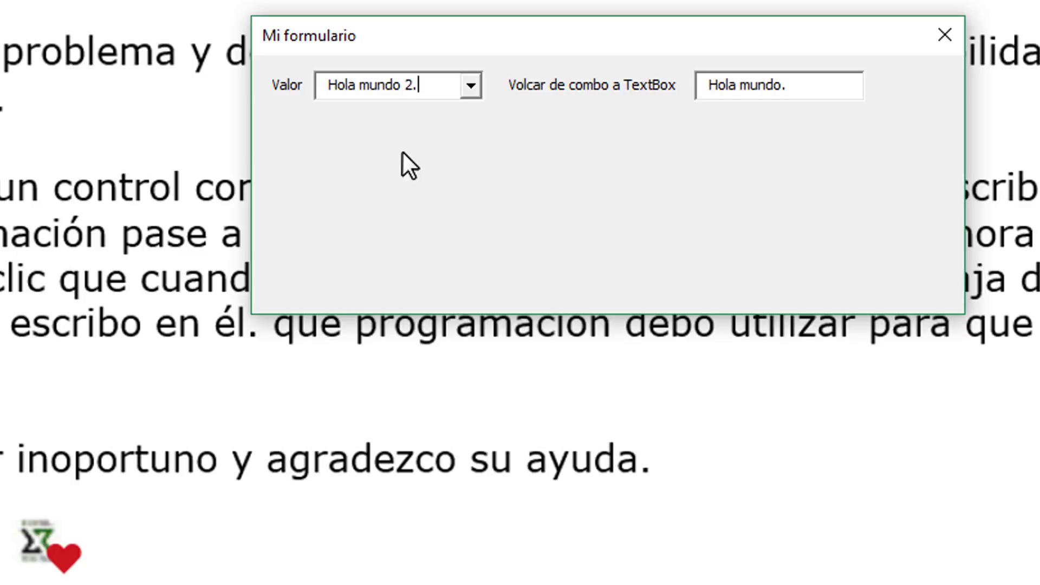
key("Tab")
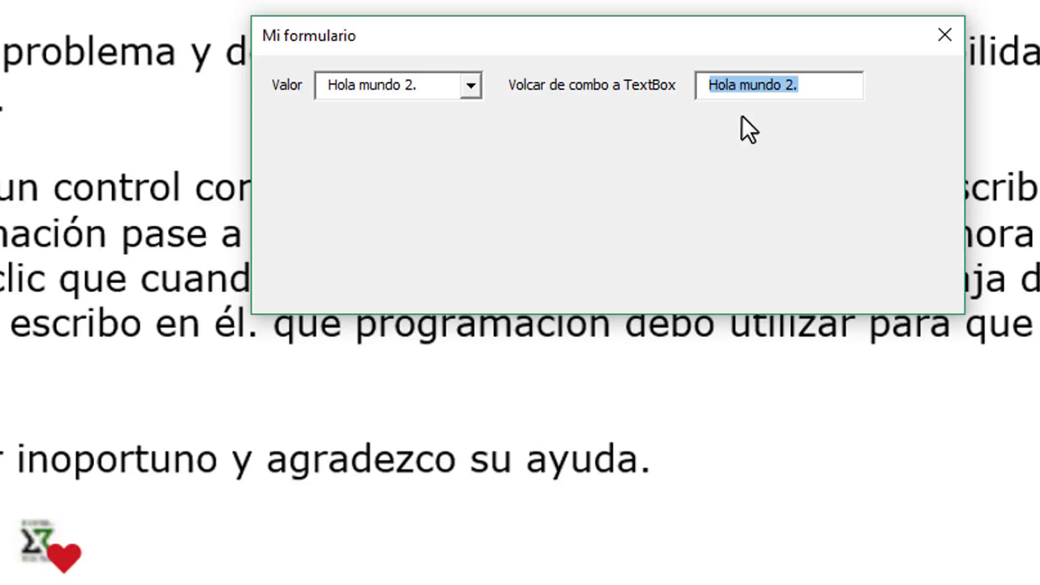
Close the test form and open frmFormulario's code with Ver código.
left_click(944, 36)
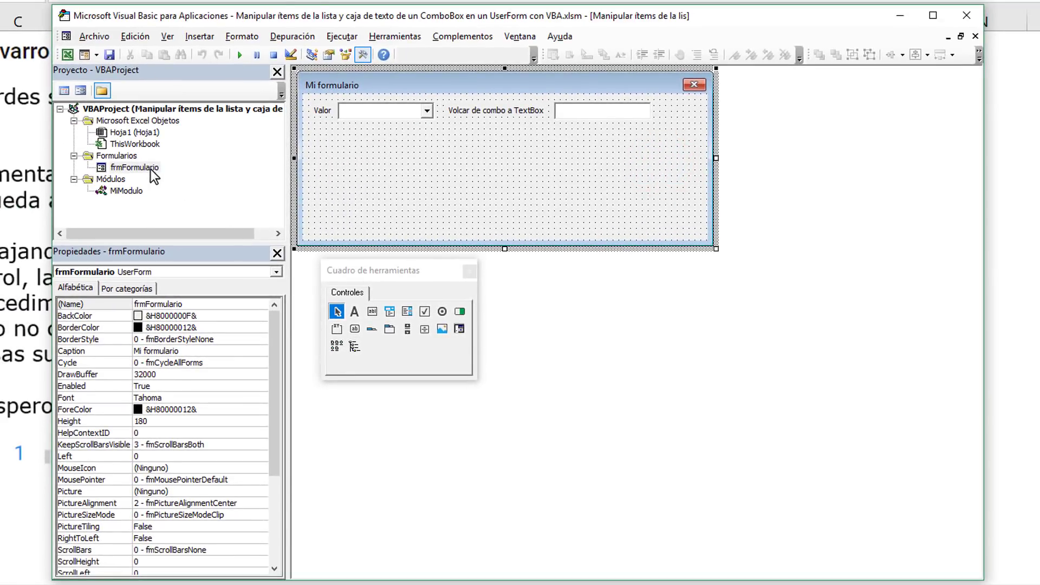
right_click(151, 167)
left_click(202, 178)
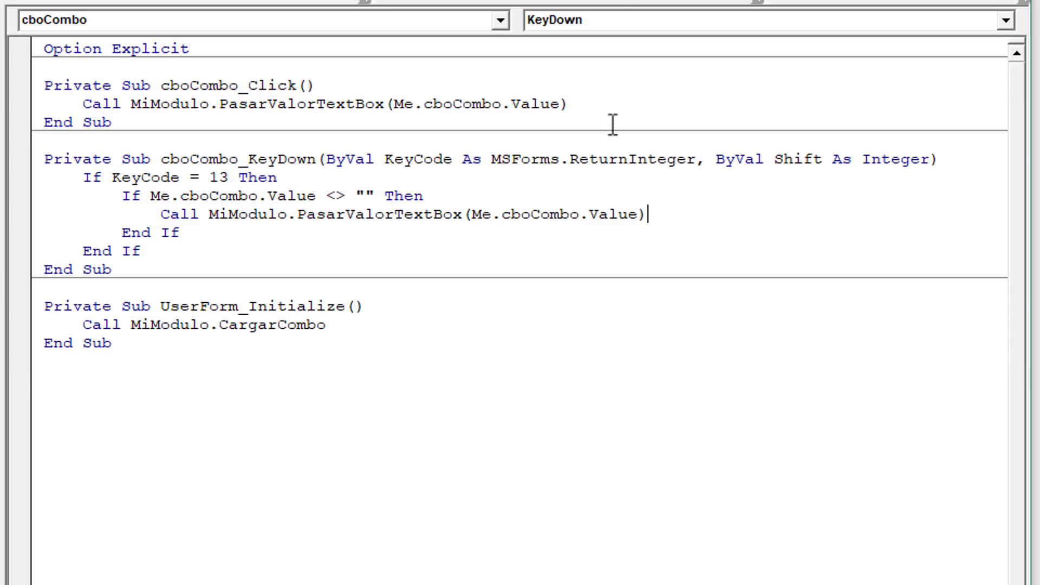
Insert an empty cboCombo_Change procedure from the cboCombo event list.
left_click(613, 104)
left_click(560, 22)
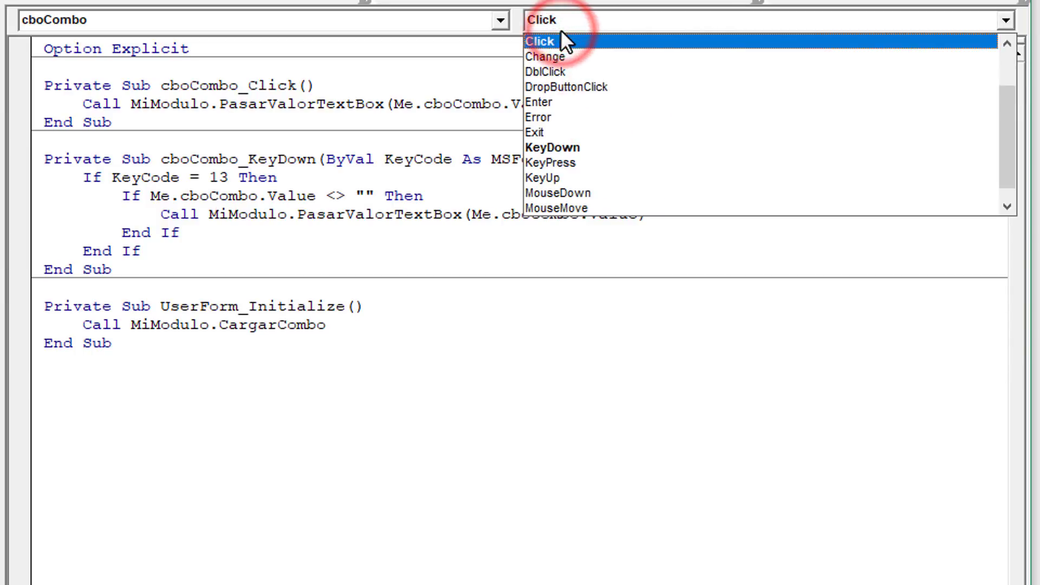
left_click(563, 54)
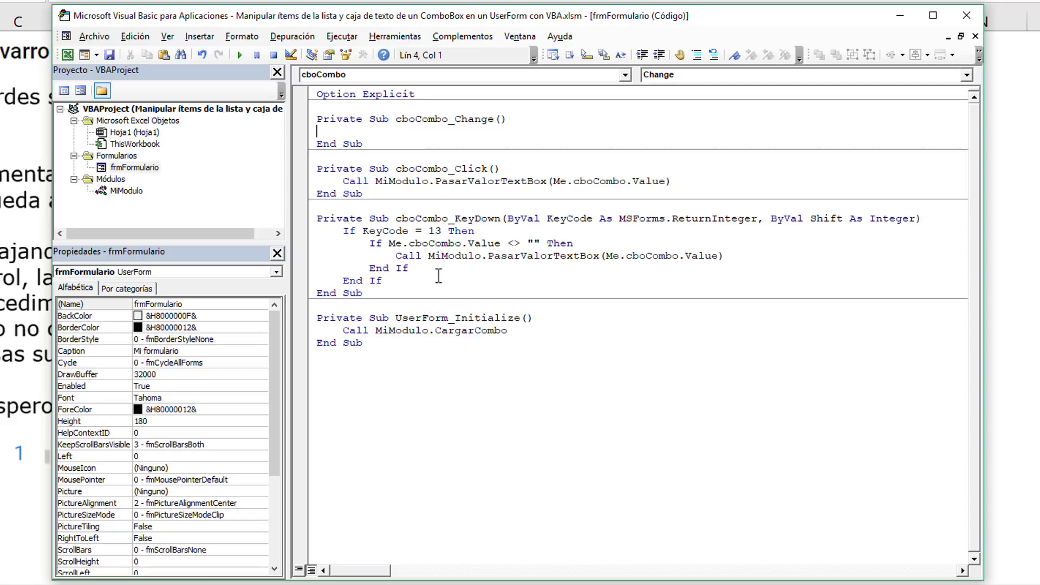
Comment out the cboCombo_Click and cboCombo_KeyDown procedures with Comment Block.
left_click_drag(363, 292, 313, 164)
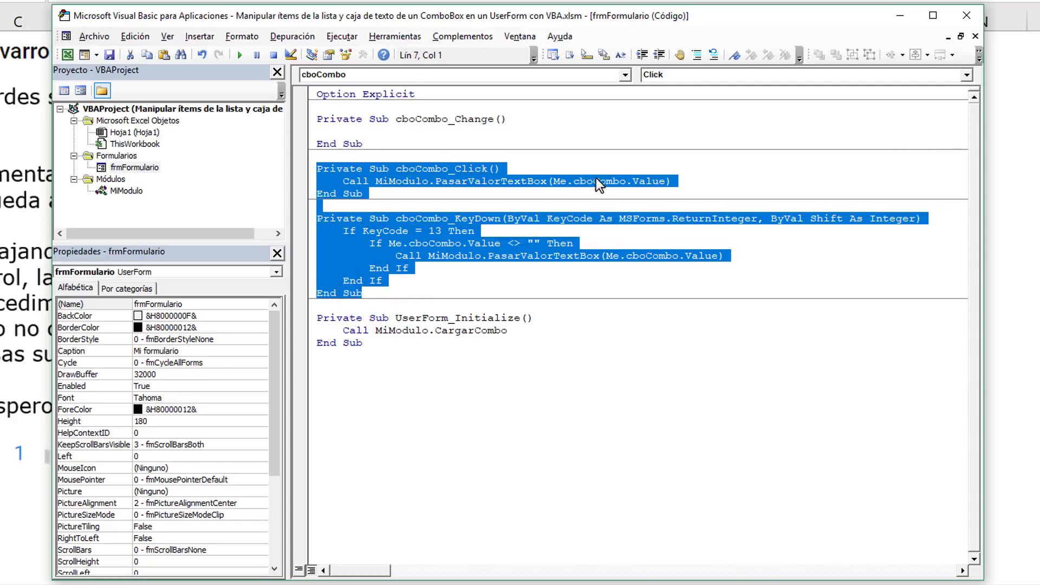
left_click(697, 54)
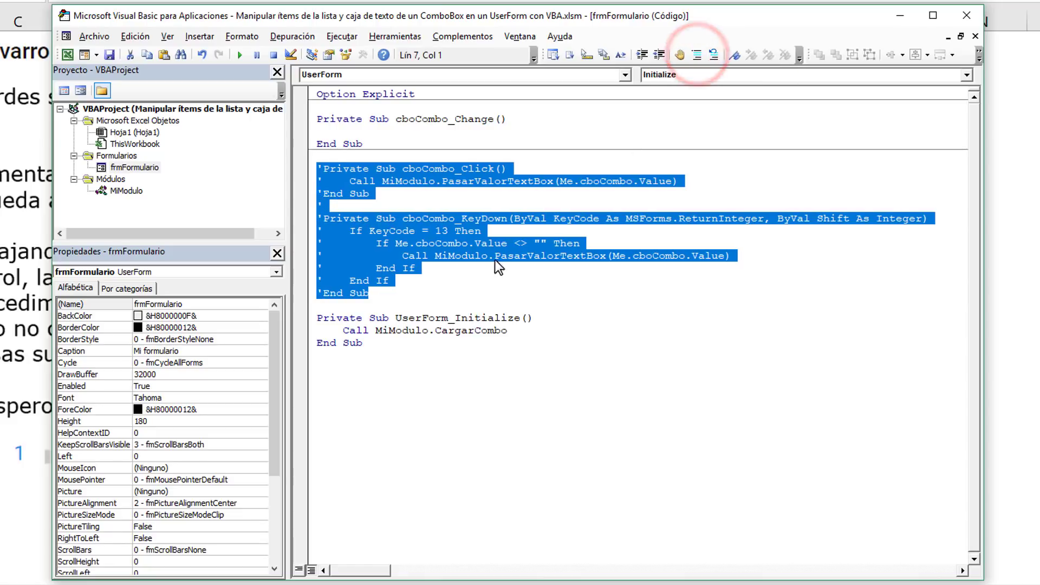
left_click(418, 289)
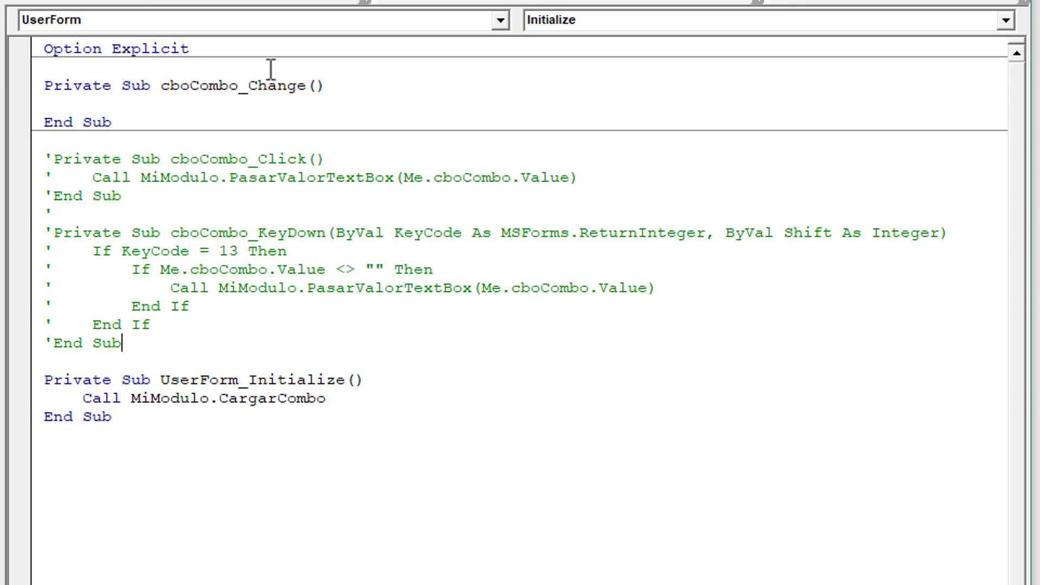
Paste the Call MiModulo.PasarValorTextBox(Me.cboCombo.Value) line into cboCombo_Change, indented.
left_click_drag(595, 175, 92, 177)
key("ctrl+c")
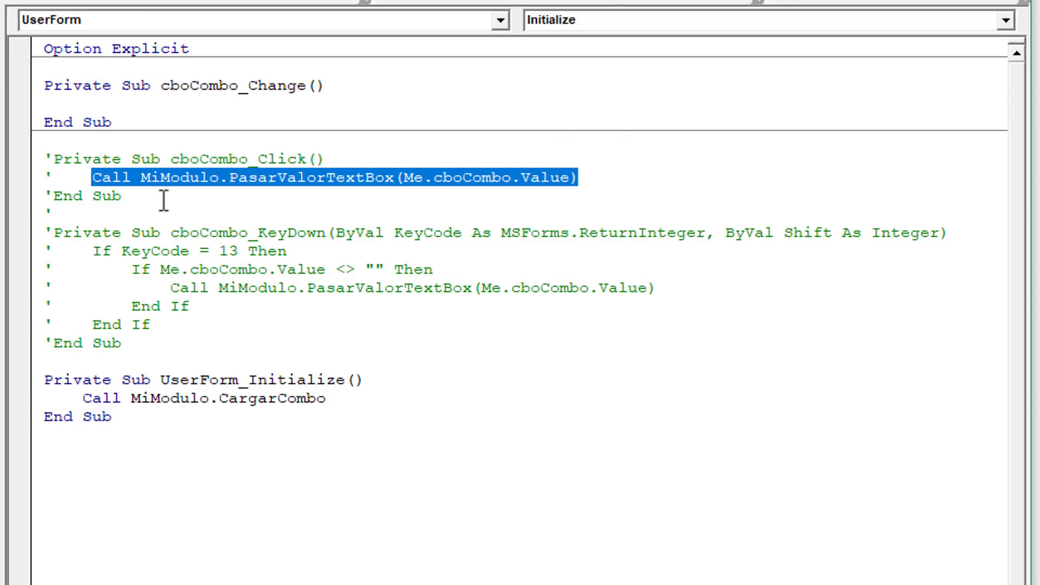
left_click(100, 101)
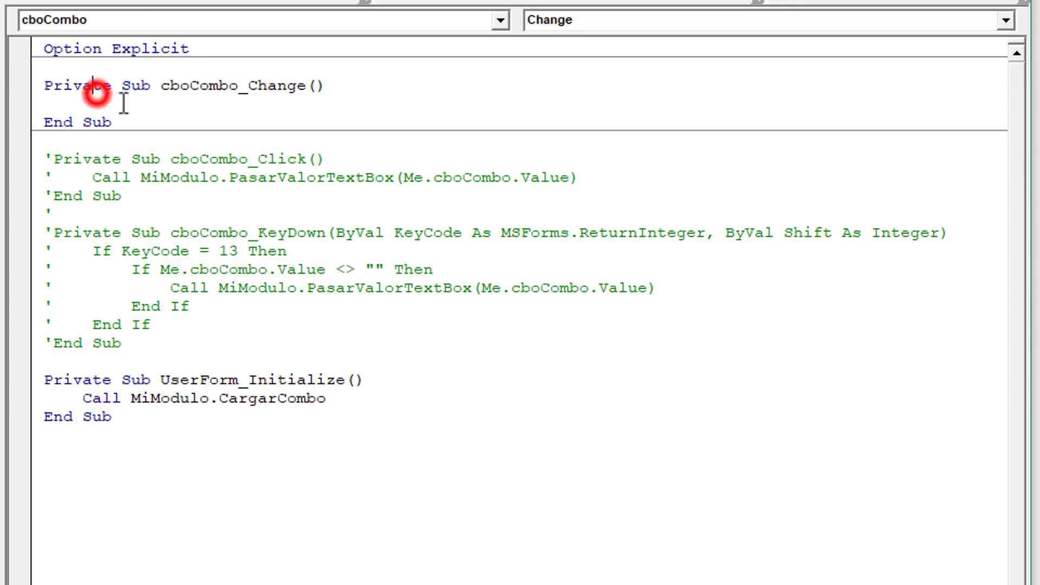
key("Tab")
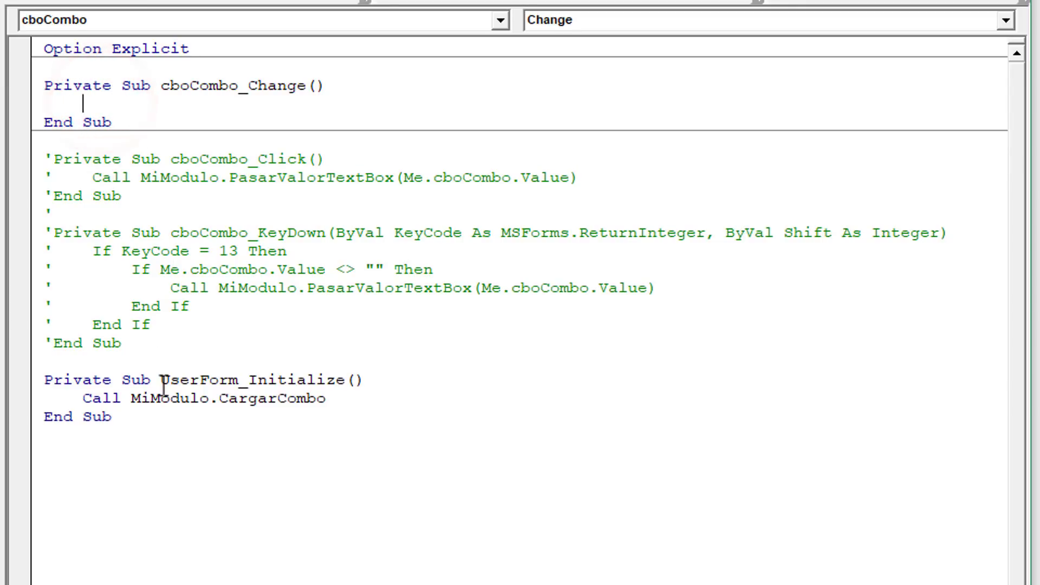
key("ctrl+v")
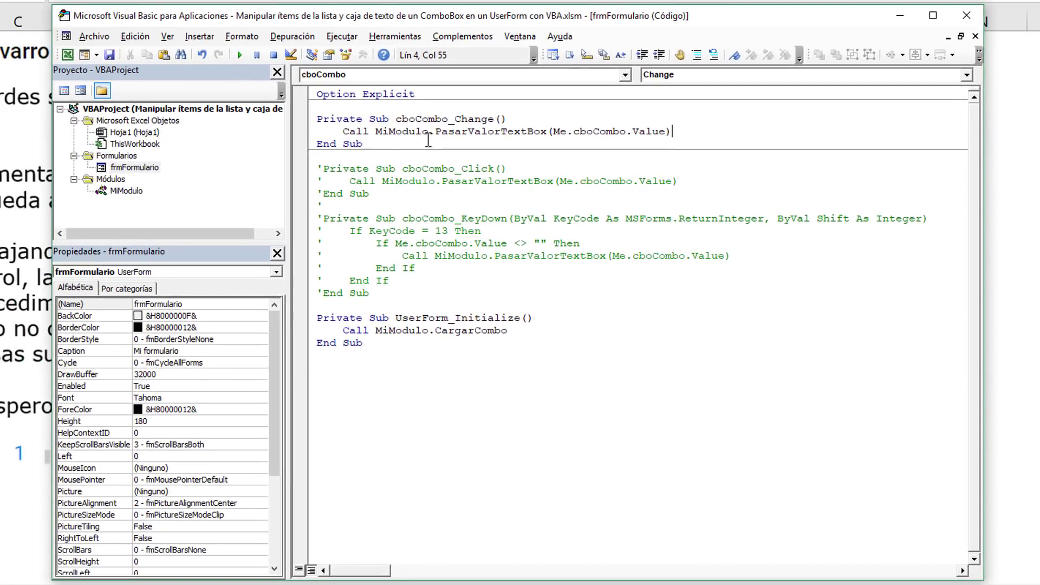
double_click(138, 166)
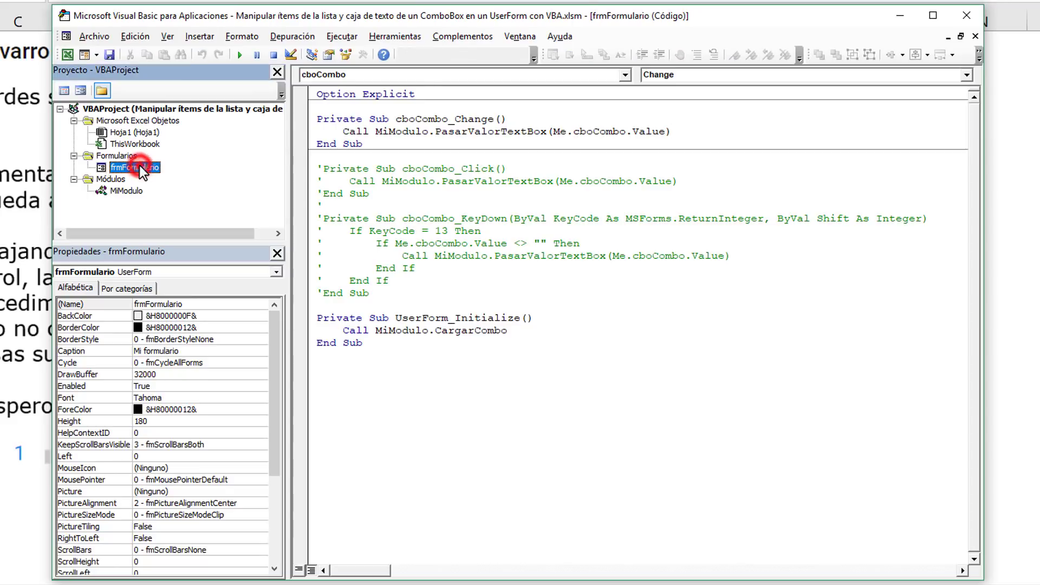
left_click(385, 84)
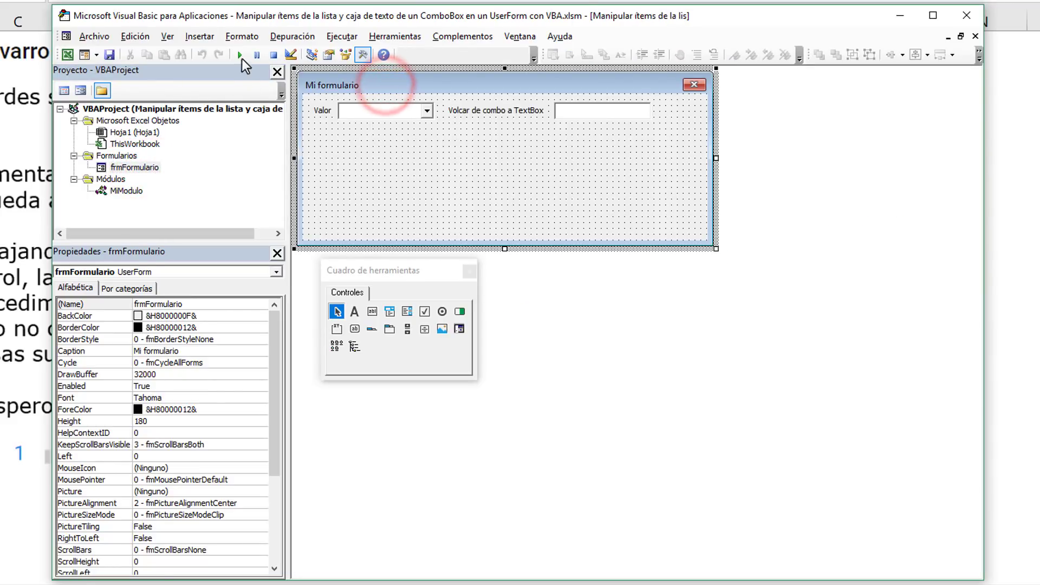
left_click(241, 55)
left_click(441, 117)
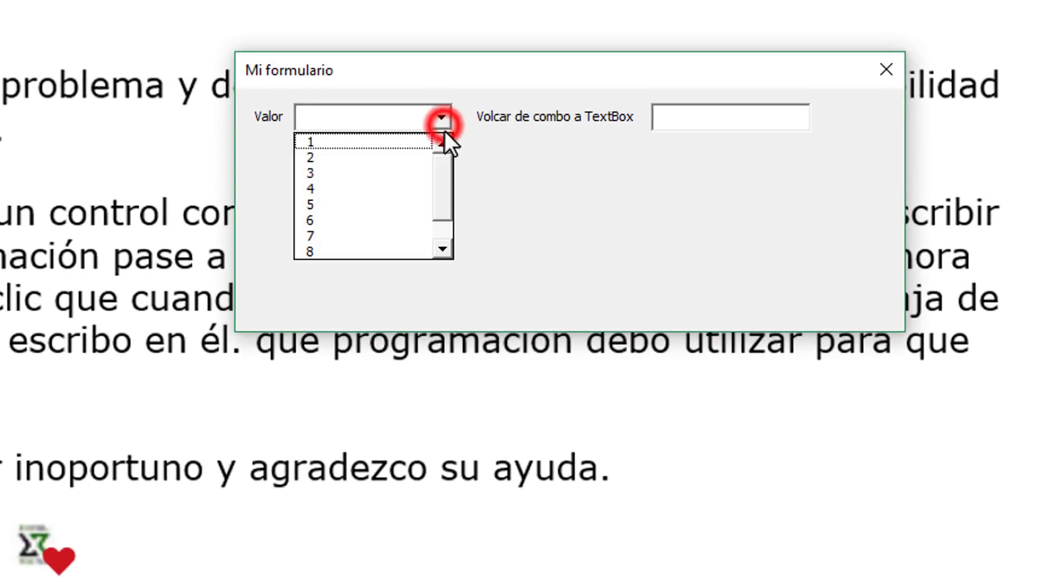
left_click_drag(444, 168, 450, 205)
left_click(392, 215)
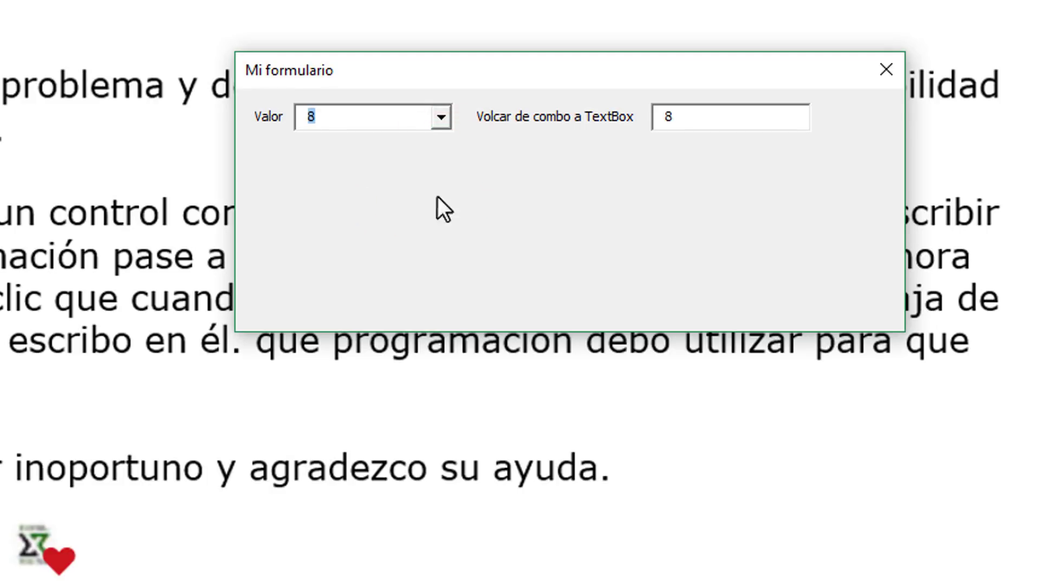
left_click(442, 117)
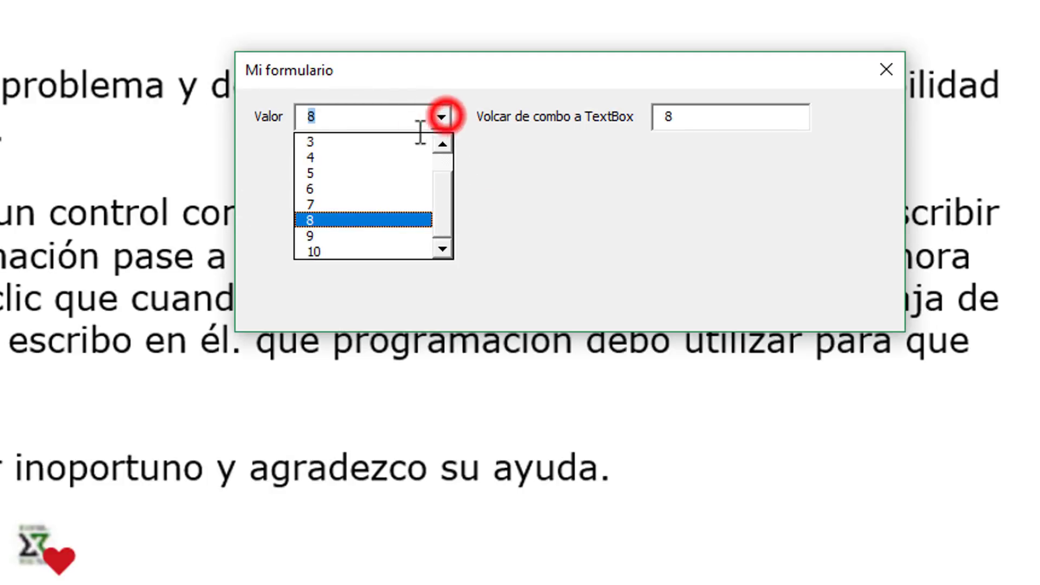
left_click(365, 169)
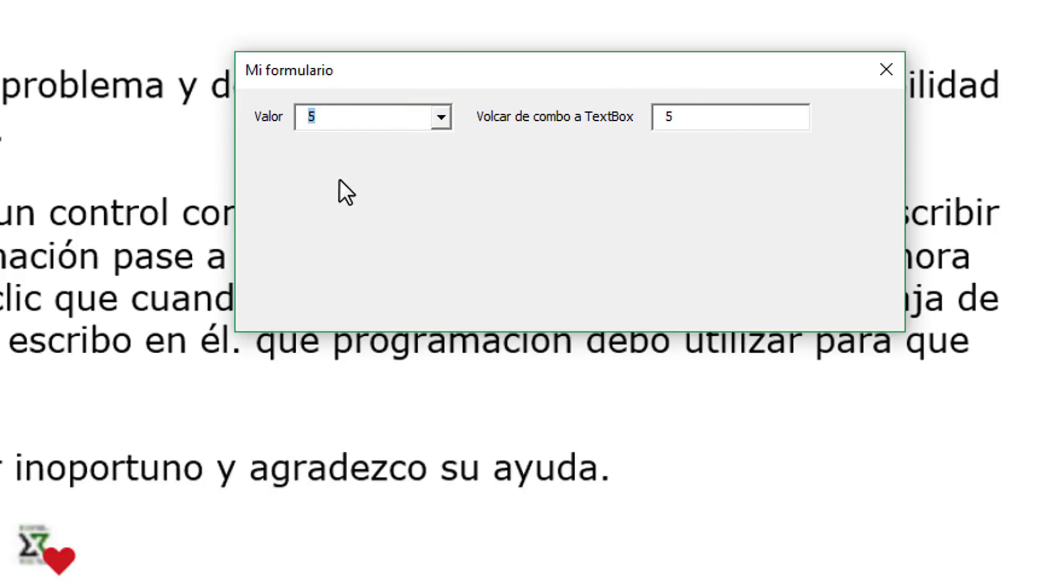
key("BackSpace")
type("HOl")
type("a m")
key("BackSpace")
key("BackSpace")
key("BackSpace")
key("BackSpace")
key("BackSpace")
type("ola m")
type("o.")
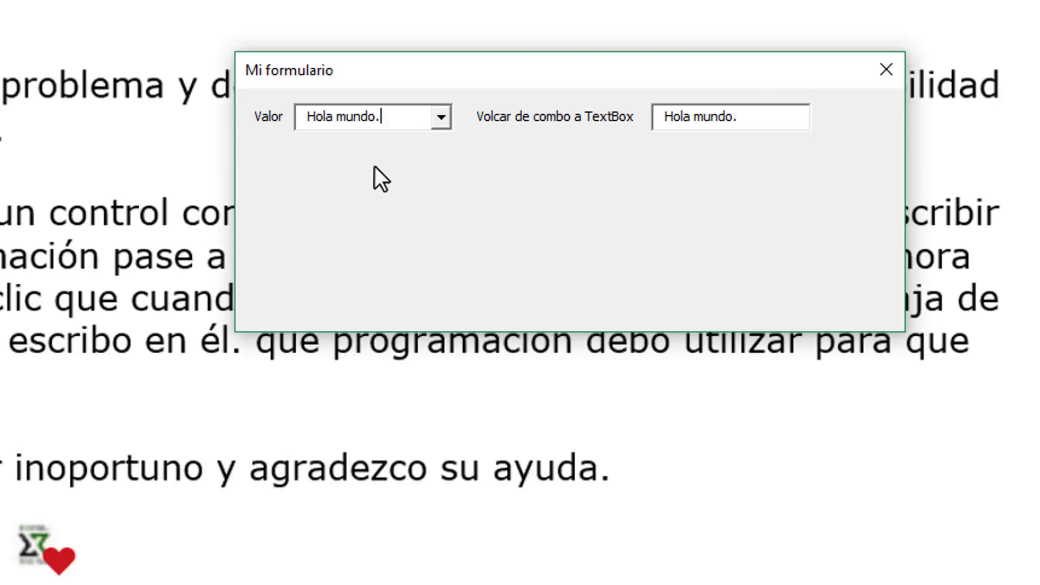
key("BackSpace")
key("BackSpace")
key("BackSpace")
key("BackSpace")
key("BackSpace")
key("BackSpace")
key("BackSpace")
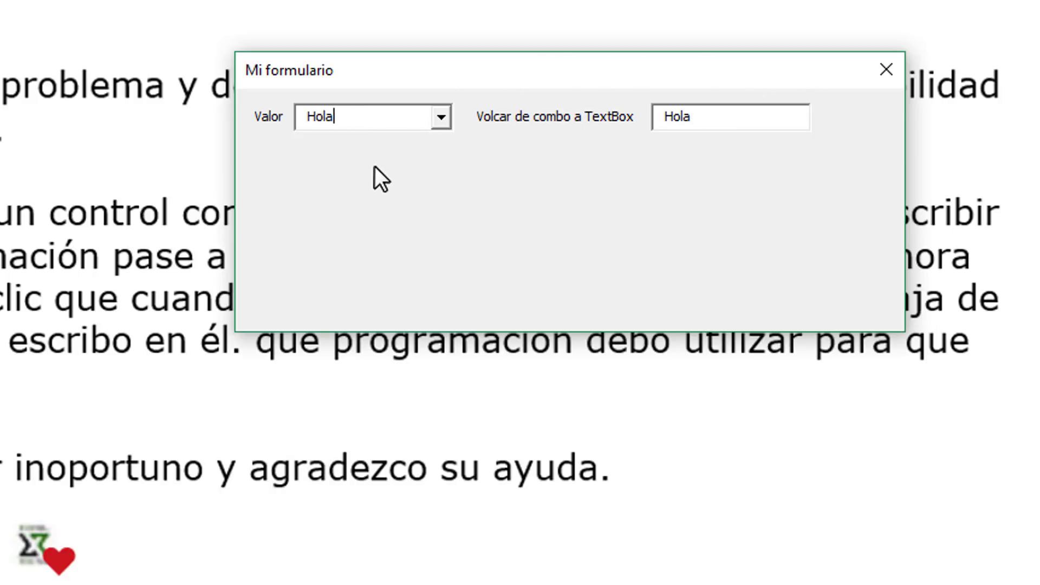
key("BackSpace")
key("BackSpace")
key("BackSpace")
key("BackSpace")
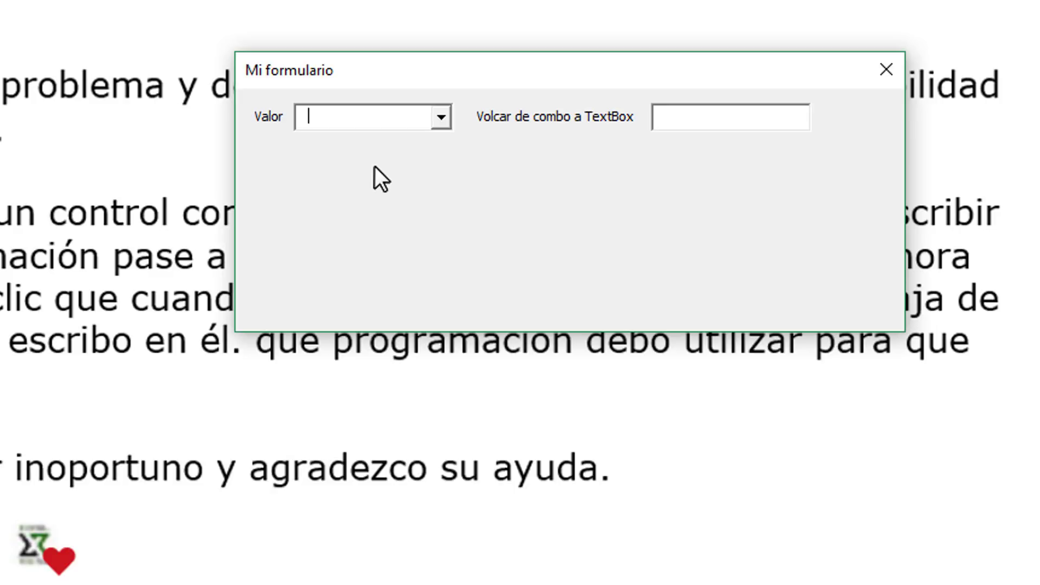
type("125")
left_click(450, 115)
left_click_drag(448, 175, 450, 226)
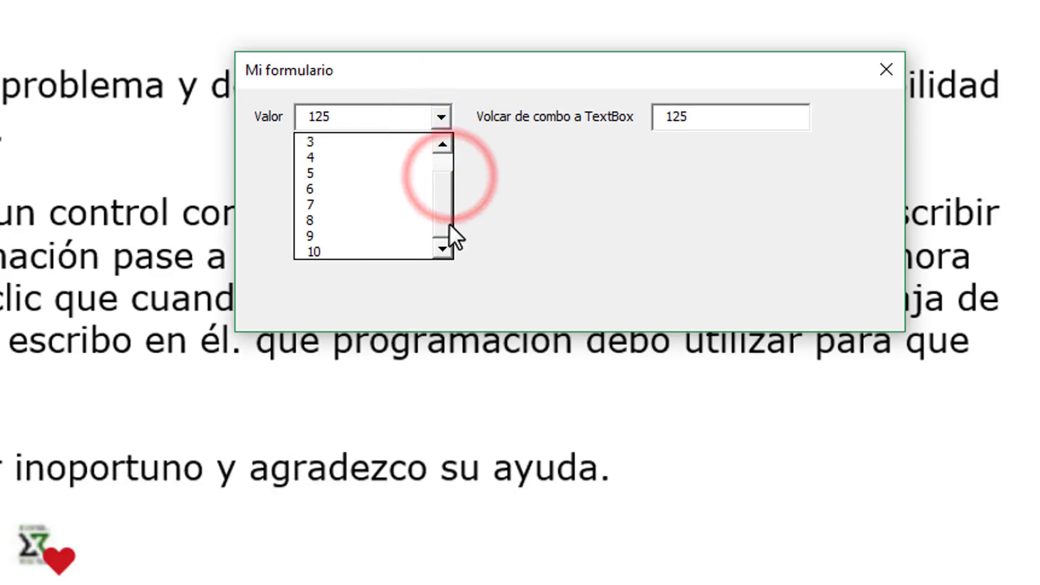
key("Escape")
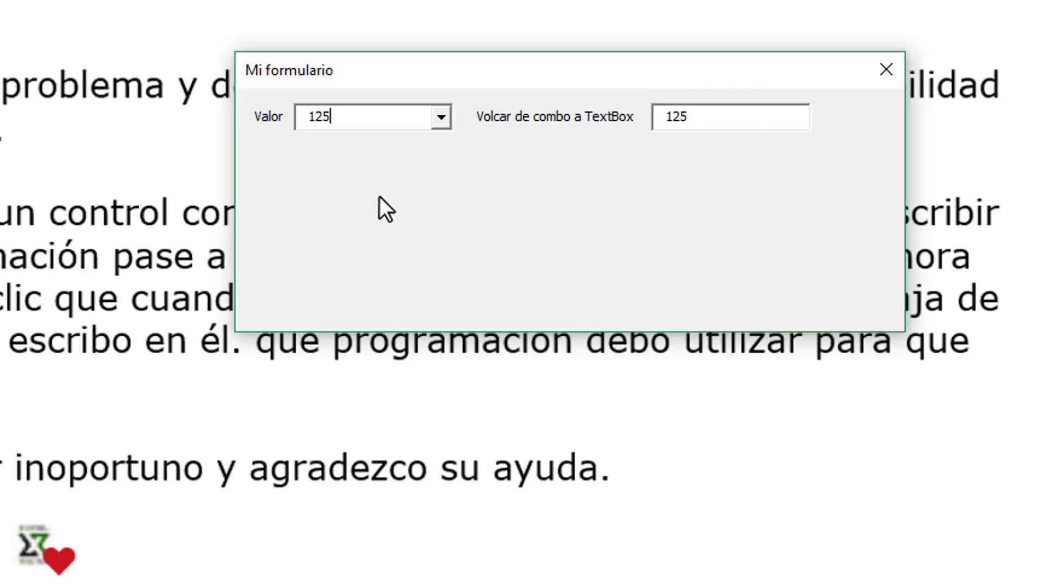
left_click(866, 81)
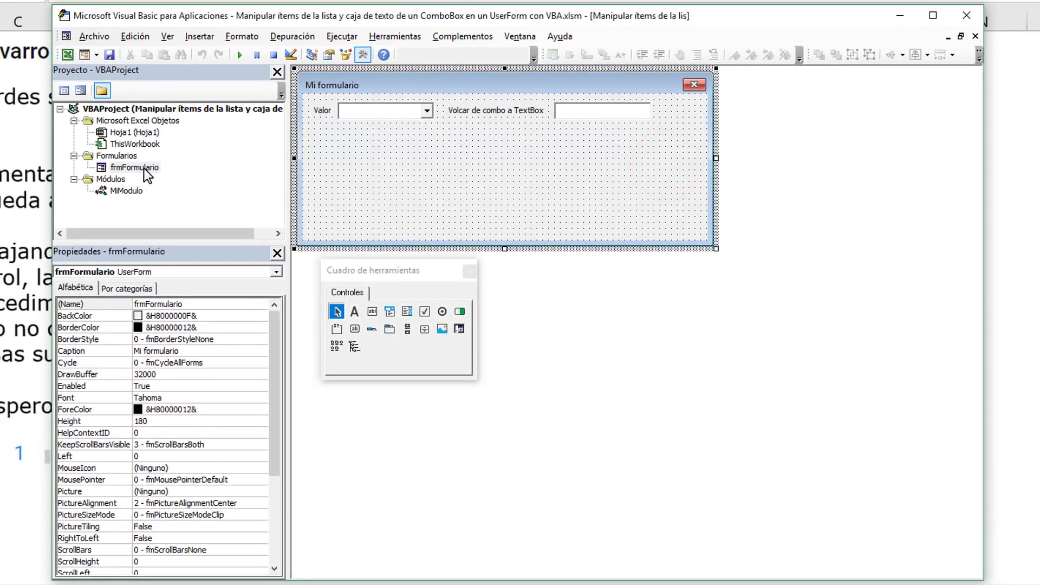
right_click(145, 168)
left_click(165, 178)
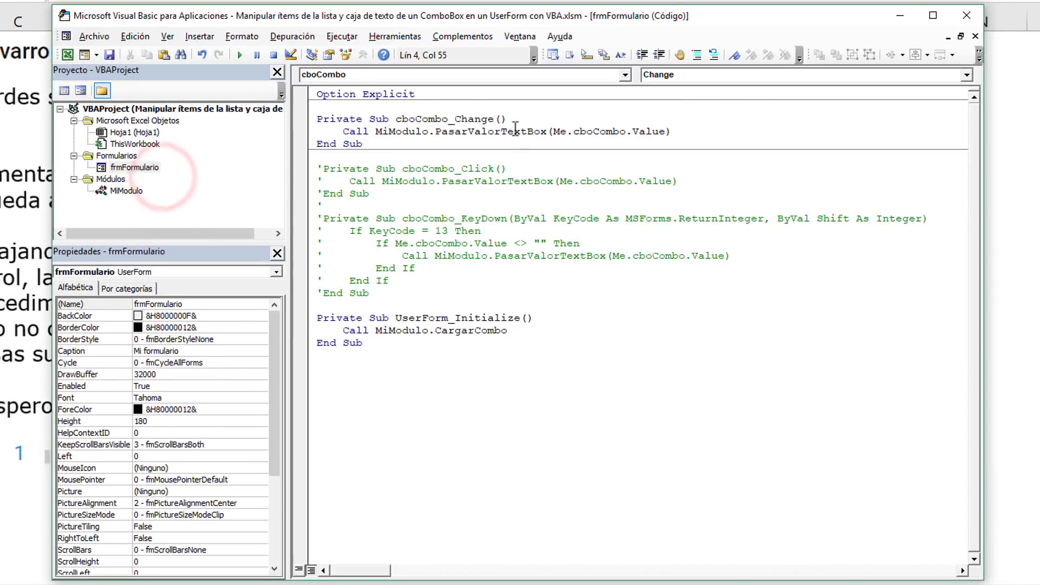